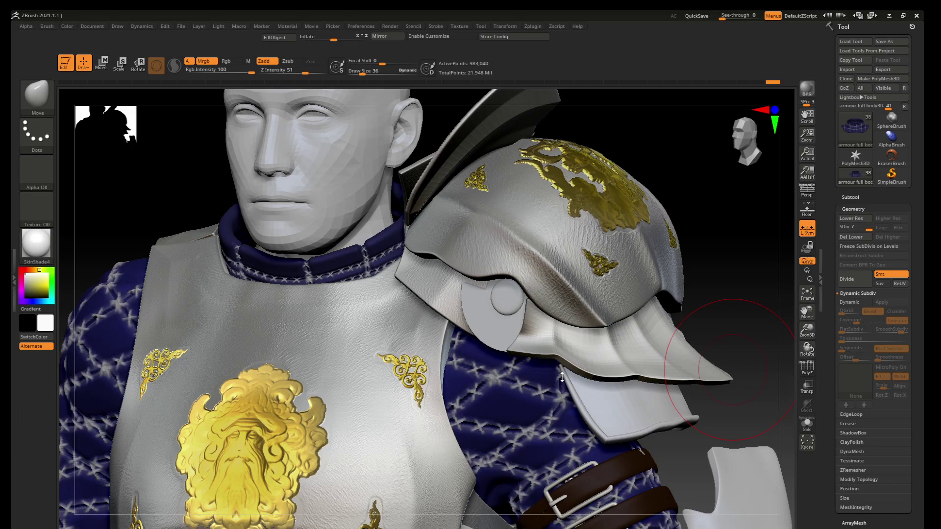
Apply Dynamic Subdiv on the shoulder plate and its round eye piece.
mouse_move(562, 376)
right_down()
mouse_move(542, 397)
mouse_move(510, 339)
right_up()
mouse_move(489, 294)
ctrl+right_down()
mouse_move(481, 267)
mouse_move(489, 304)
ctrl+right_up()
alt+click(481, 267)
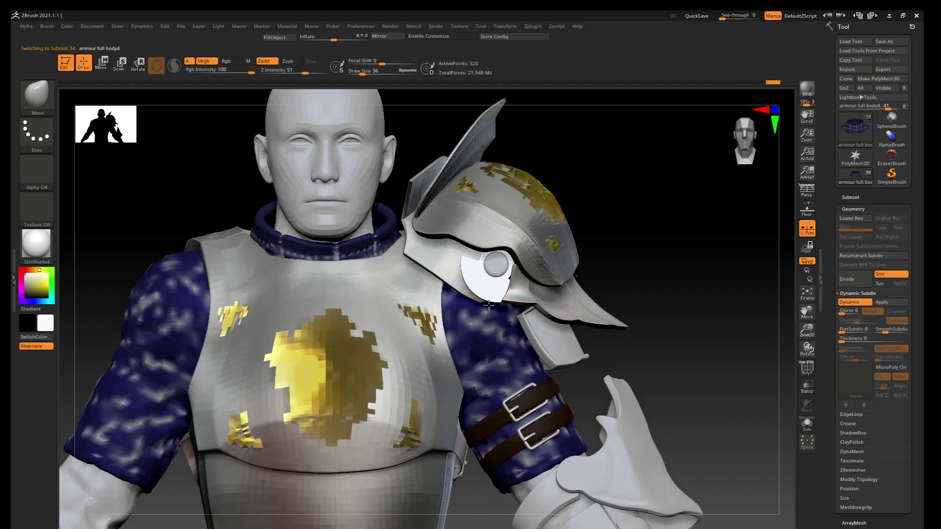
mouse_move(890, 329)
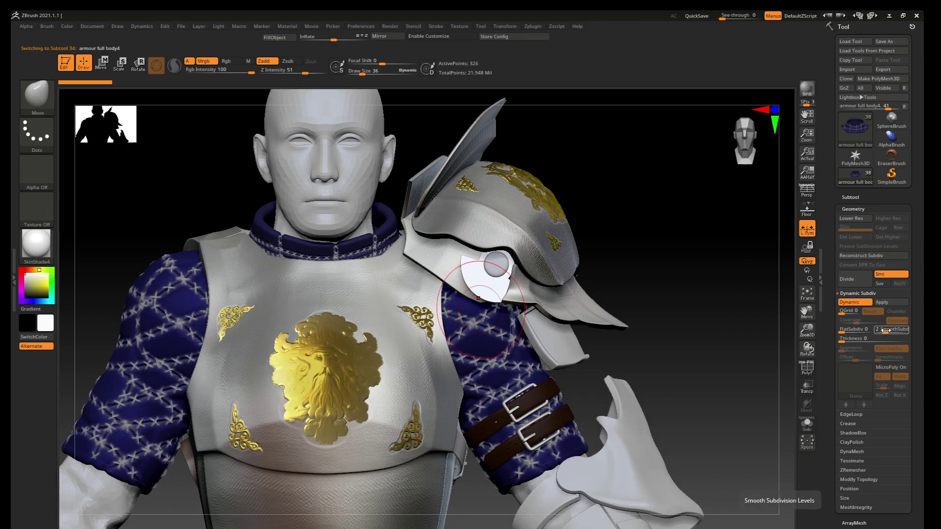
click(890, 304)
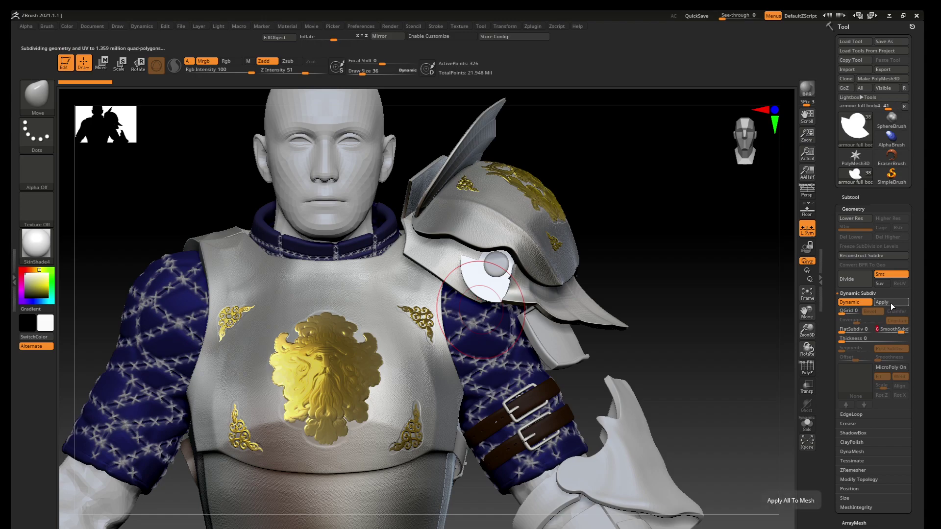
alt+click(496, 267)
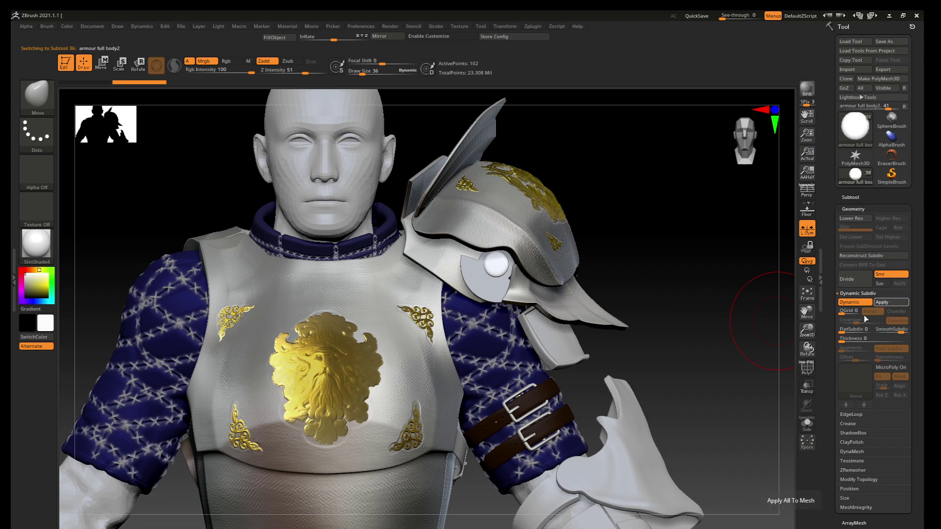
click(890, 301)
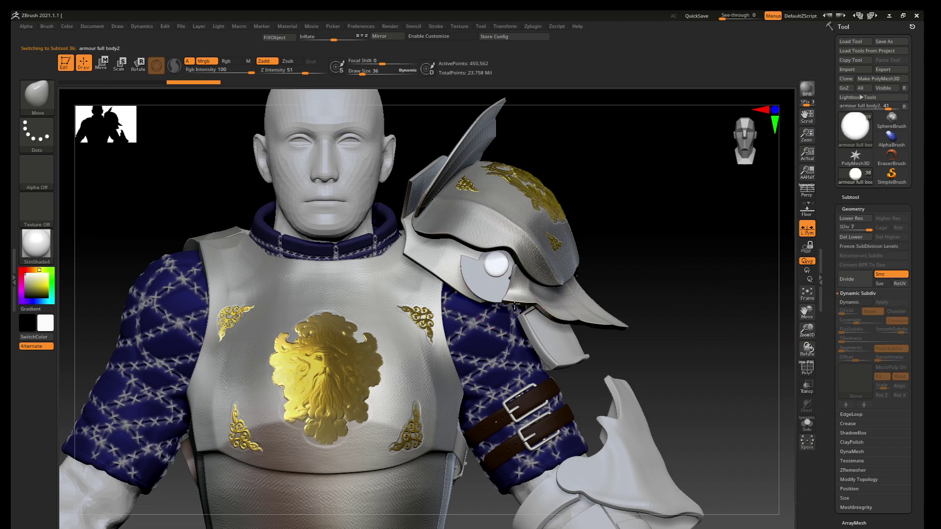
Check the new SDiv levels by dropping the plate and eye piece to level 1.
scroll(514, 304, up, 5)
scroll(490, 286, up, 1)
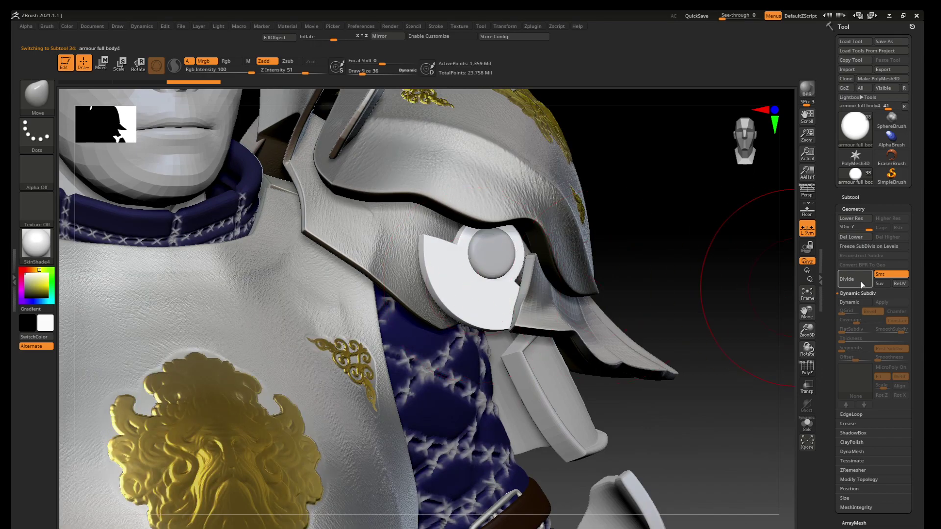
drag(862, 229, 837, 227)
scroll(496, 321, up, 3)
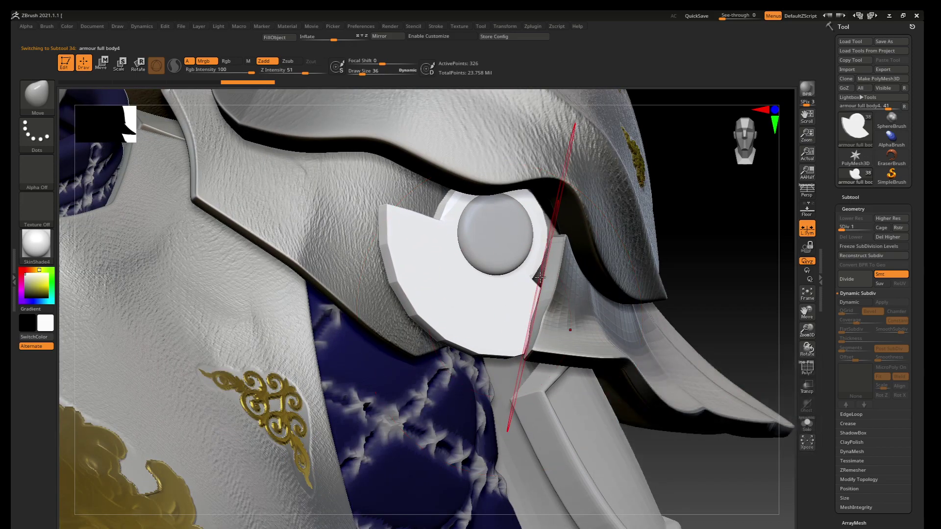
alt+click(495, 227)
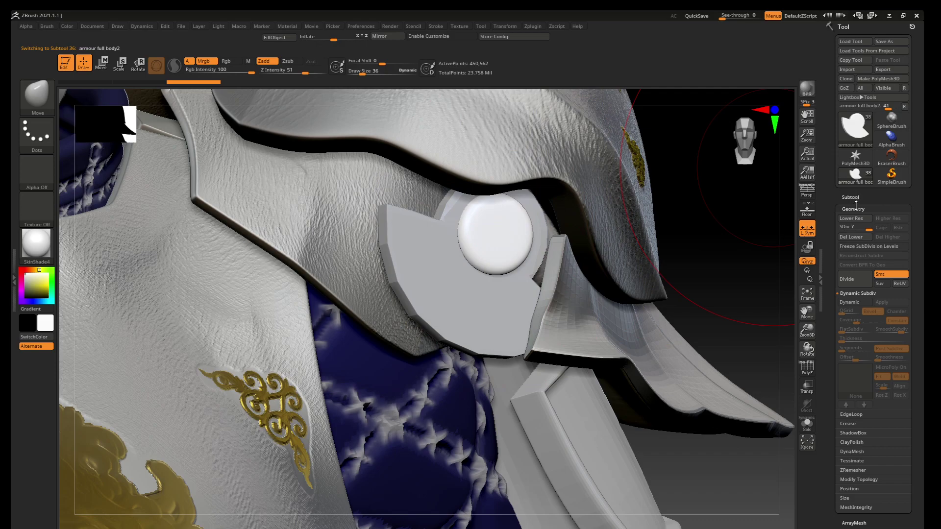
click(834, 226)
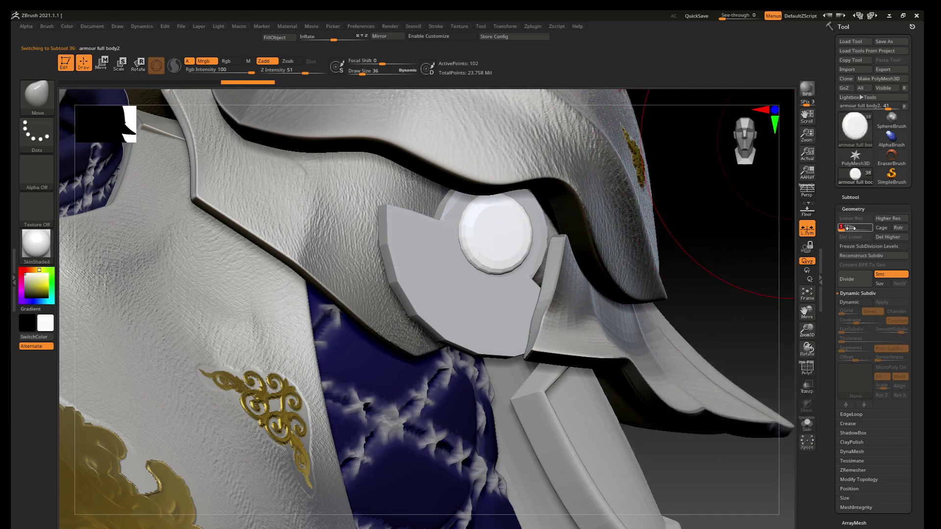
alt+click(495, 293)
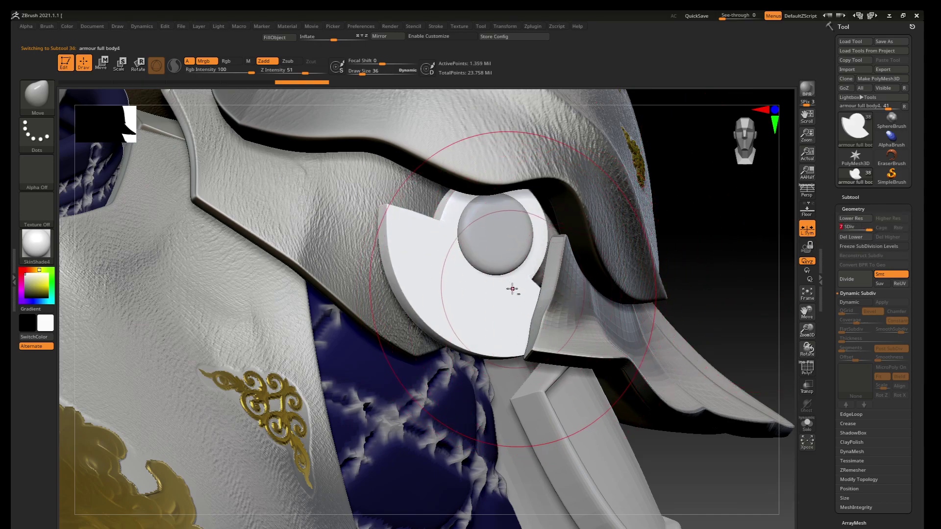
Try the MatCap Metal0 material on the knight at its highest subdivision level.
key(f)
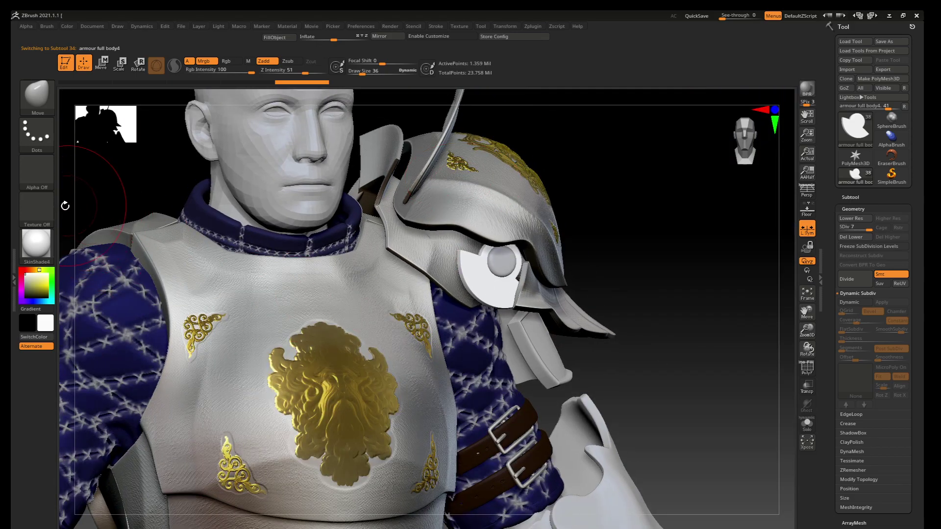
click(36, 245)
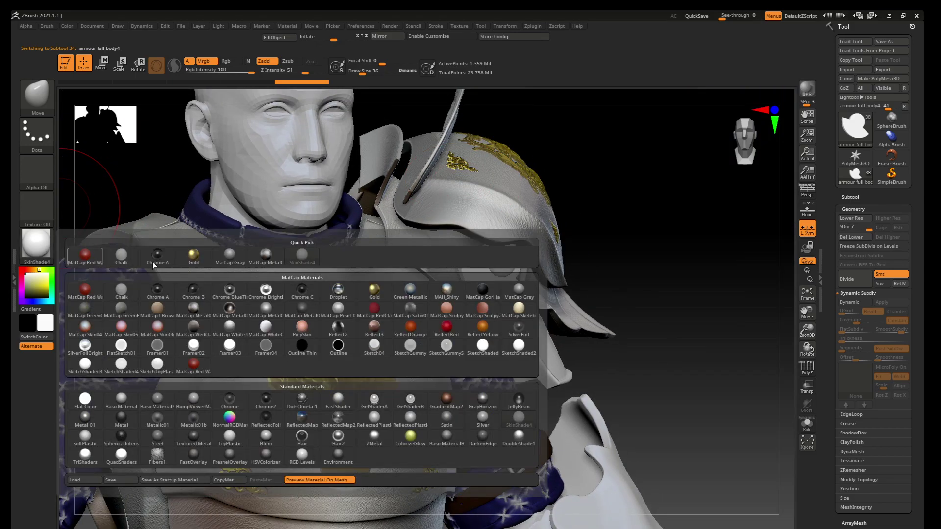
click(263, 262)
key(f)
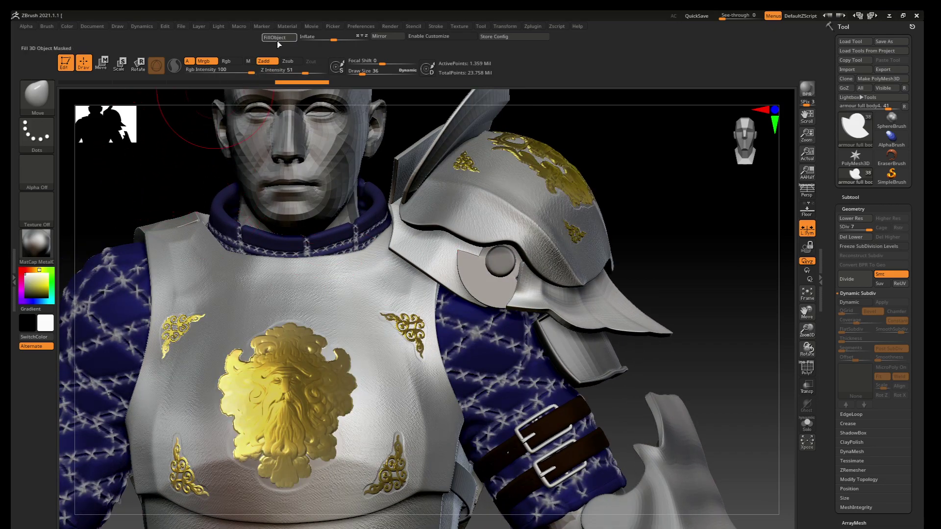
Inspect the arm, selecting the upper arm guard and forearm guard pieces in turn.
alt+click(494, 262)
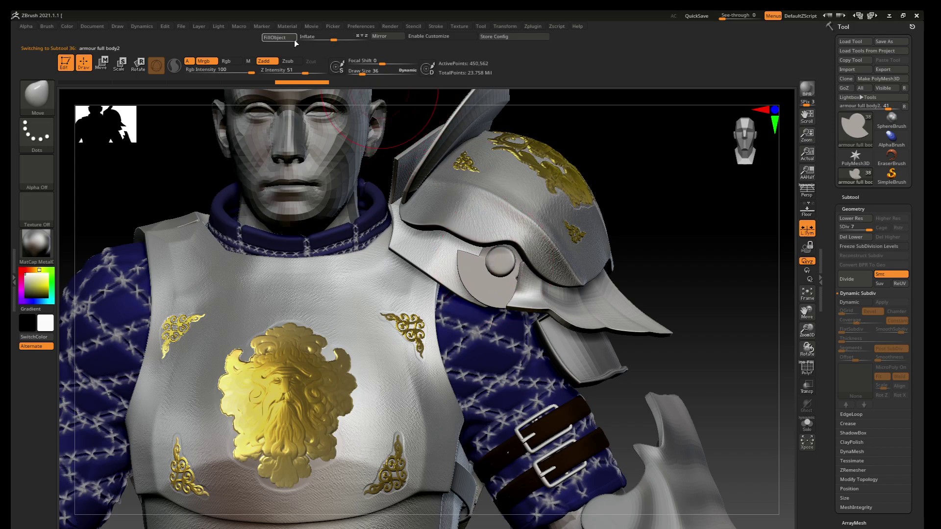
drag(686, 245, 519, 209)
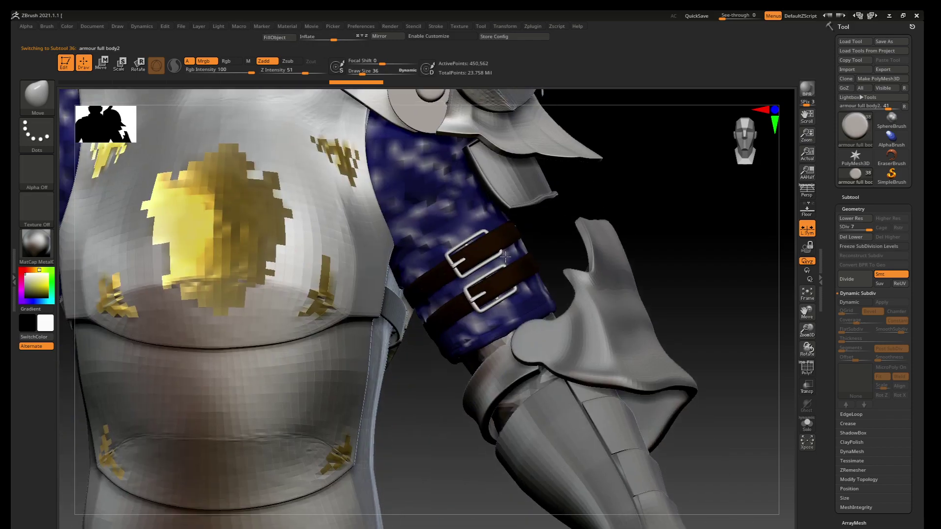
alt+click(519, 209)
right_drag(519, 209, 502, 290)
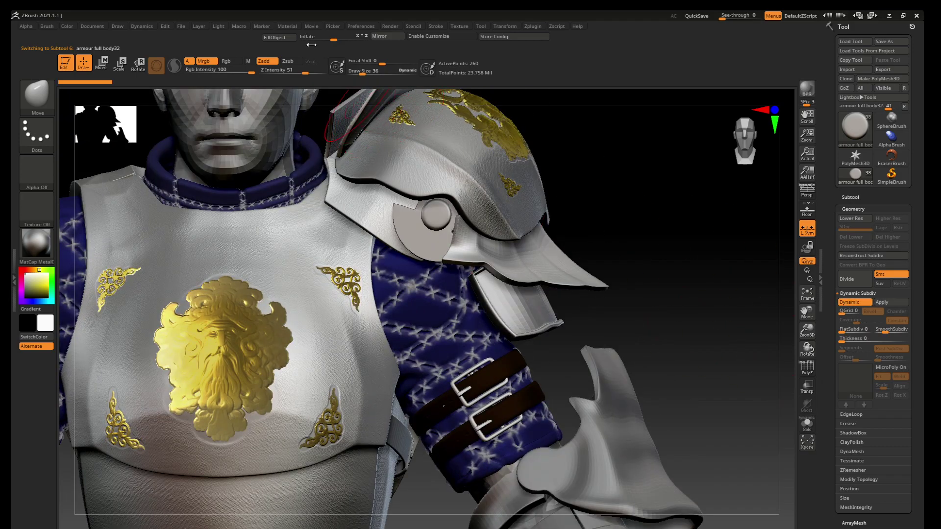
right_drag(609, 378, 597, 348)
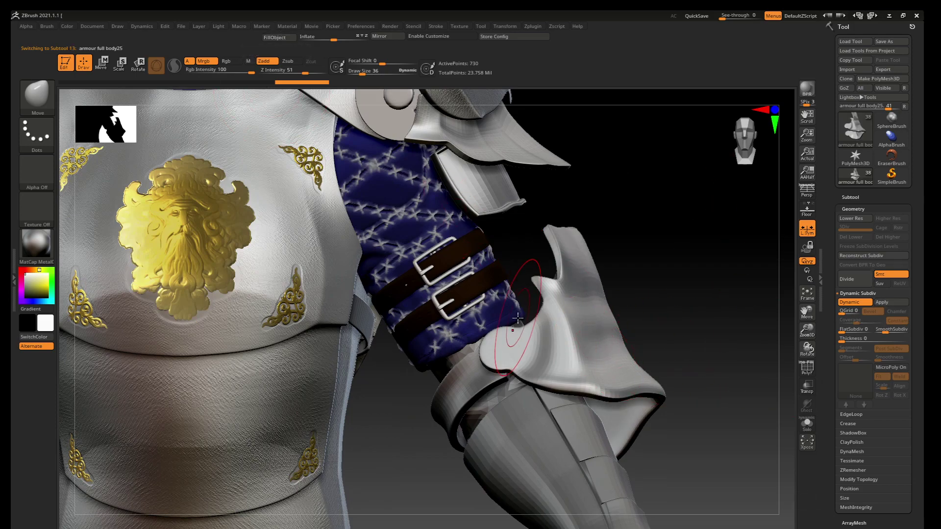
right_drag(518, 318, 447, 287)
alt+click(440, 276)
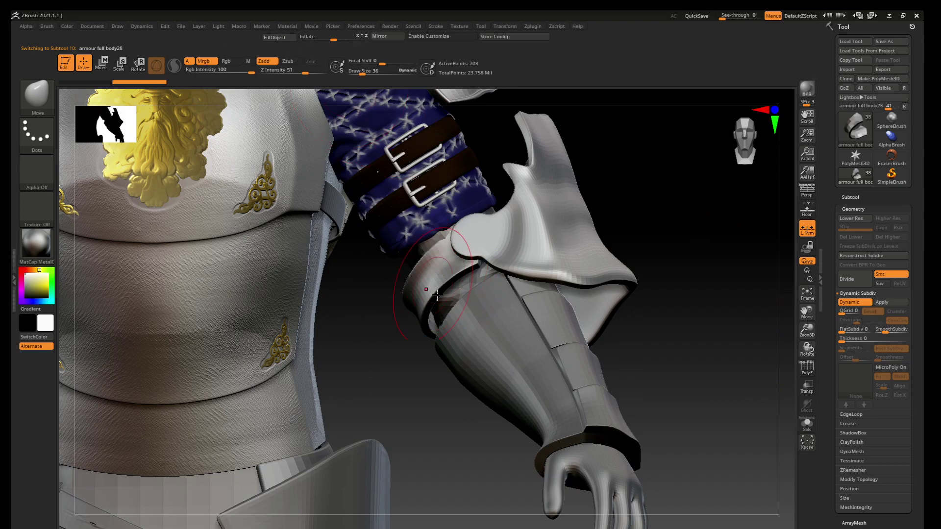
right_drag(520, 338, 534, 364)
alt+click(533, 364)
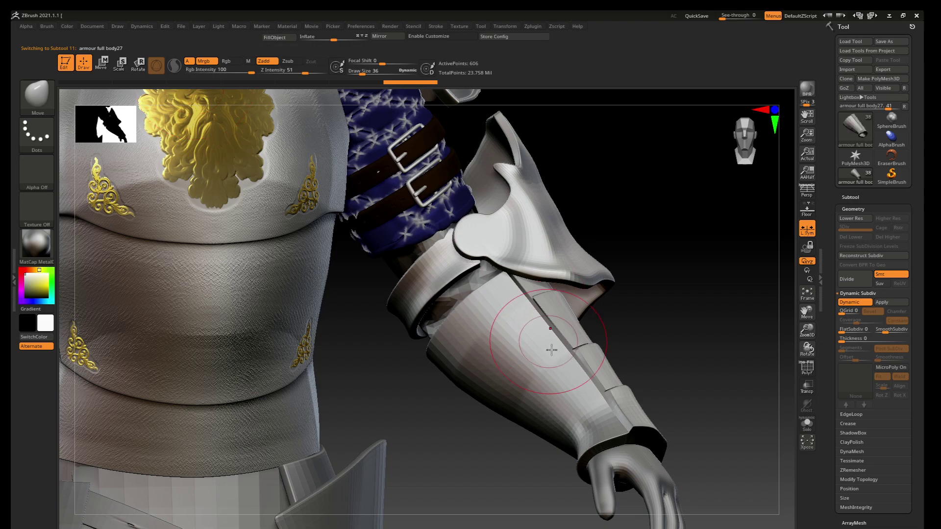
right_drag(524, 338, 610, 373)
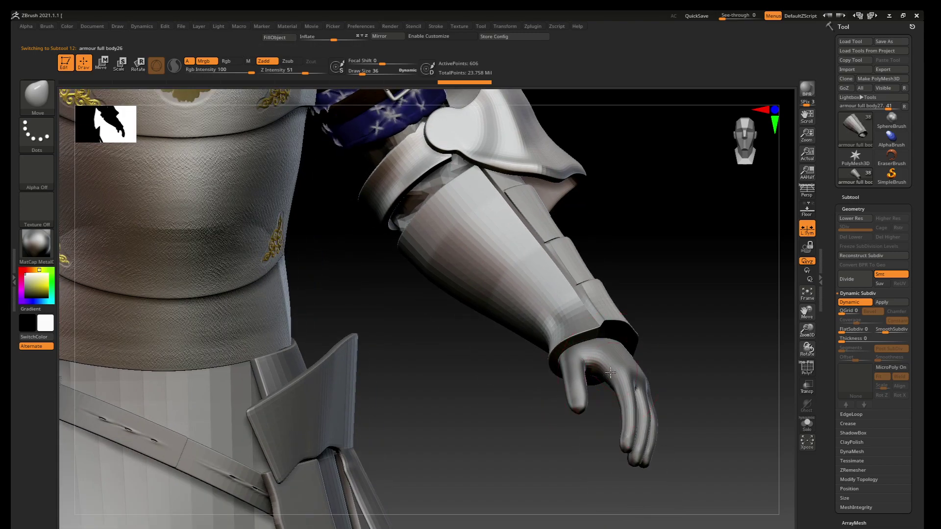
right_drag(514, 313, 487, 374)
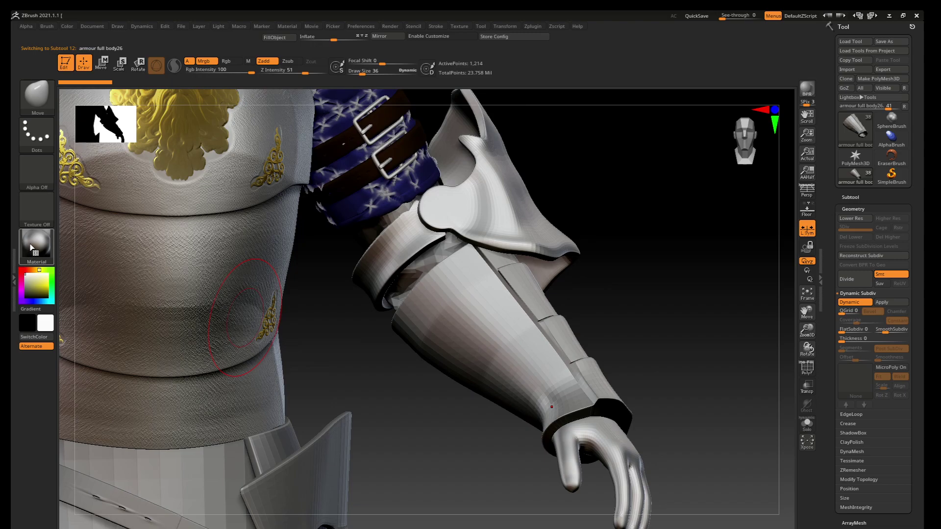
Switch back to MatCap Gray and sample the belt's dark brown as working colour.
click(31, 247)
click(230, 255)
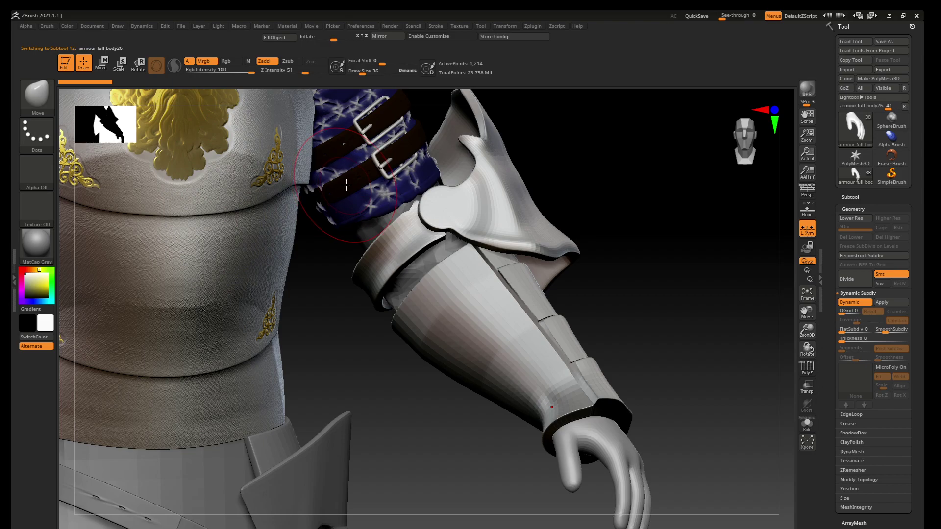
key(c)
key(ctrl+f)
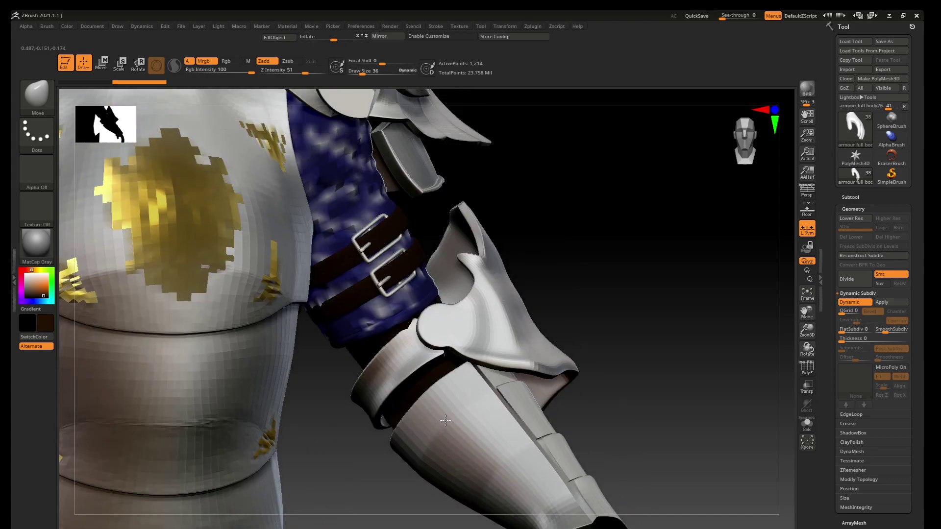
right_drag(443, 322, 453, 375)
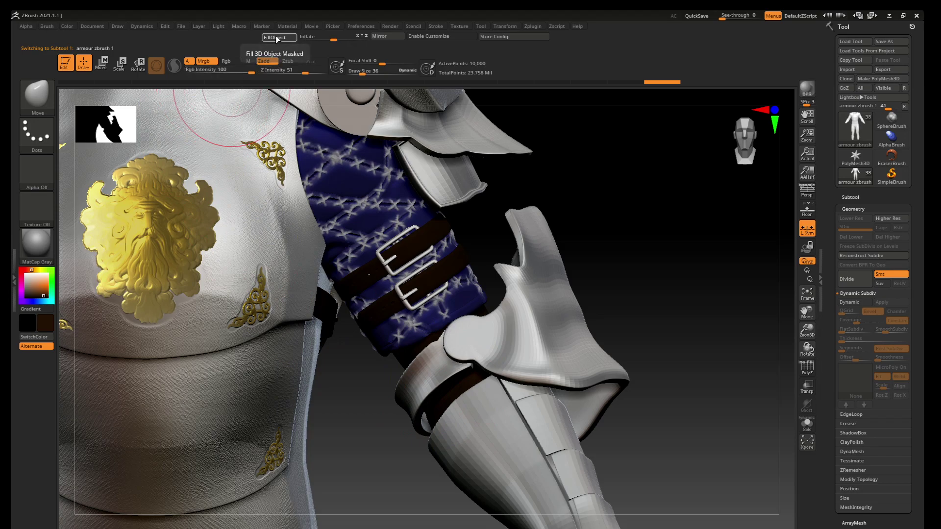
right_drag(465, 378, 461, 398)
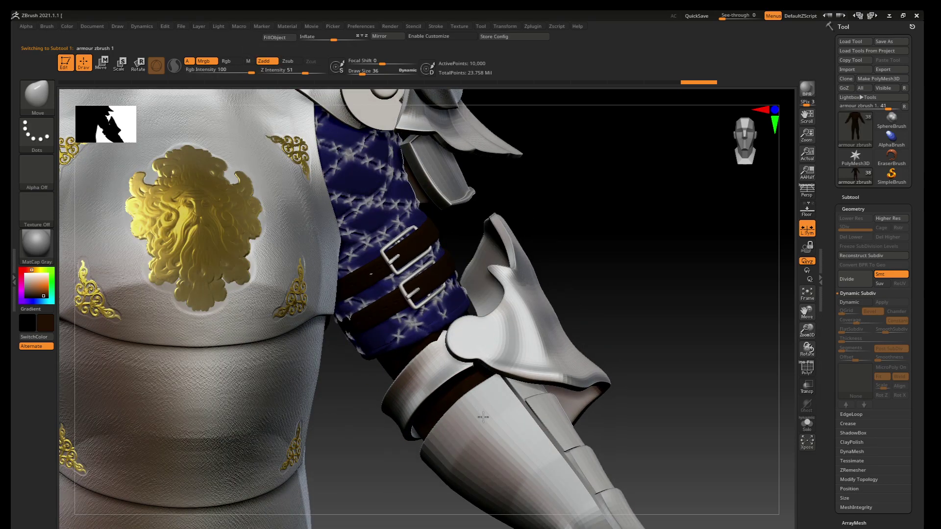
Pick a dark red colour and orbit the knight so the shoulder guard and chest face forward.
key(f)
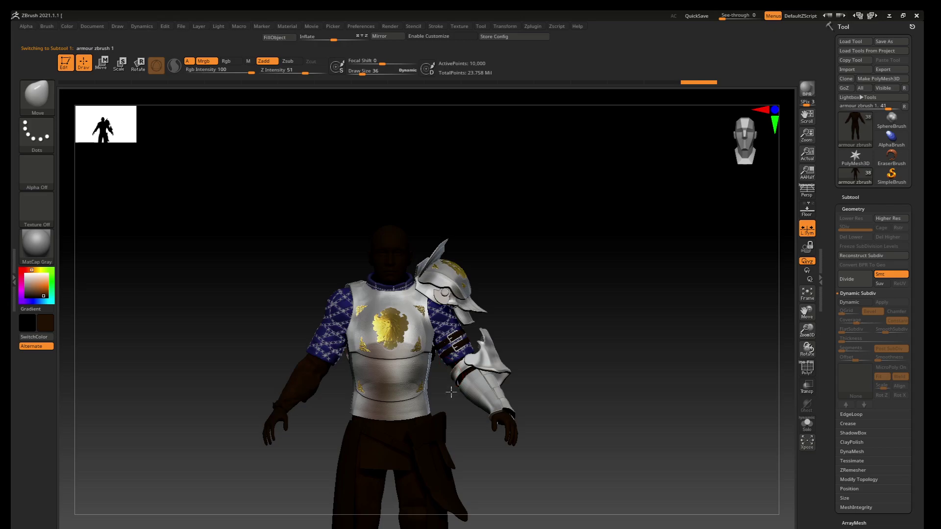
mouse_move(443, 444)
right_down()
mouse_move(250, 293)
mouse_move(462, 403)
mouse_move(428, 290)
right_up()
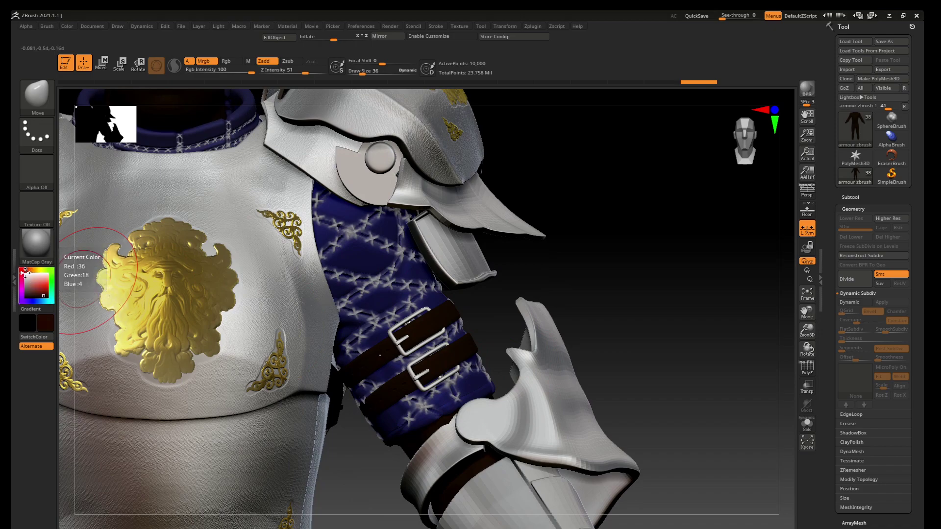
drag(30, 278, 25, 276)
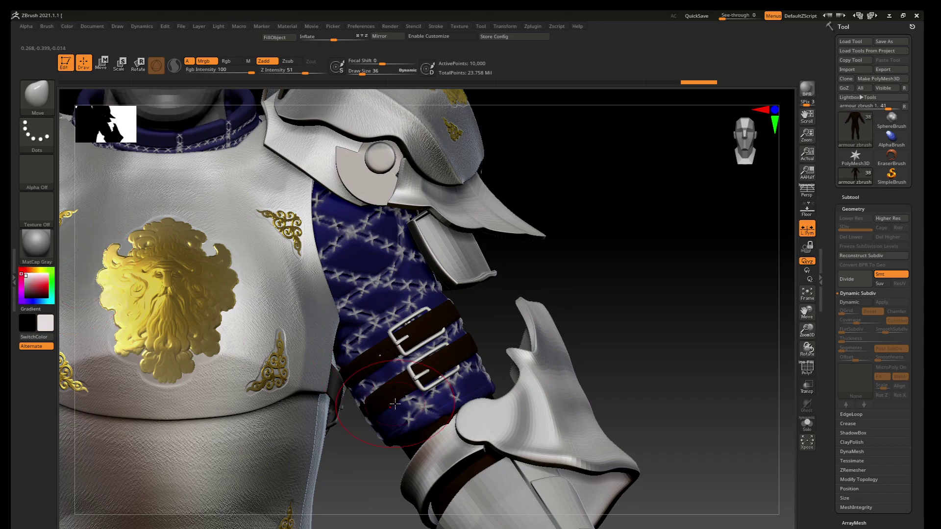
mouse_move(239, 342)
alt+right_down()
mouse_move(349, 207)
mouse_move(377, 378)
mouse_move(404, 344)
mouse_move(434, 410)
mouse_move(449, 335)
mouse_move(395, 358)
mouse_move(455, 352)
mouse_move(482, 327)
alt+right_up()
key(f)
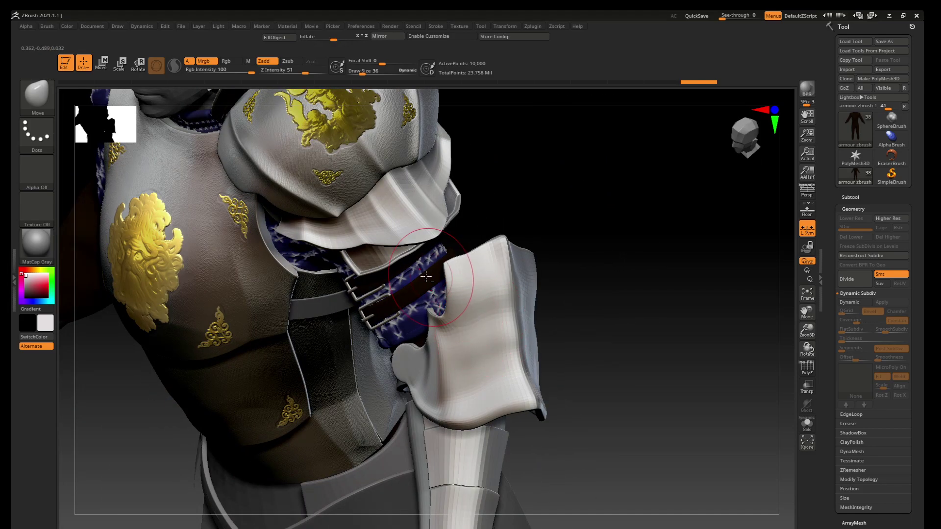
right_drag(471, 329, 425, 303)
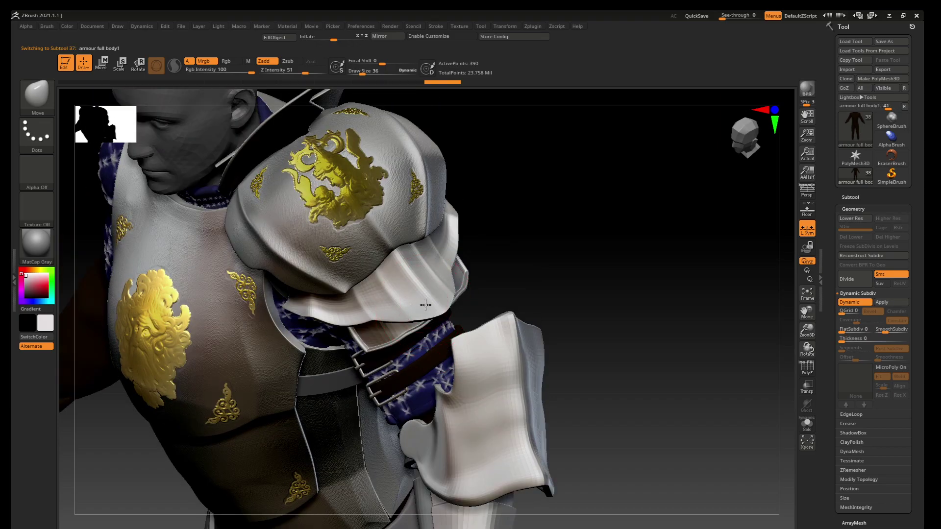
right_drag(424, 304, 621, 391)
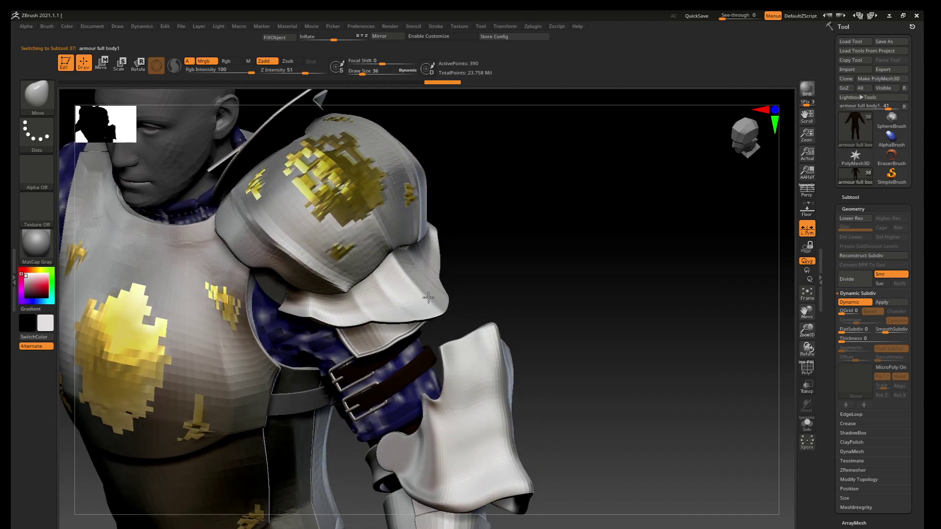
Solo the armour full body1 piece and set the brush size to 19.
click(807, 432)
right_drag(456, 359, 481, 411)
key(f)
key(s)
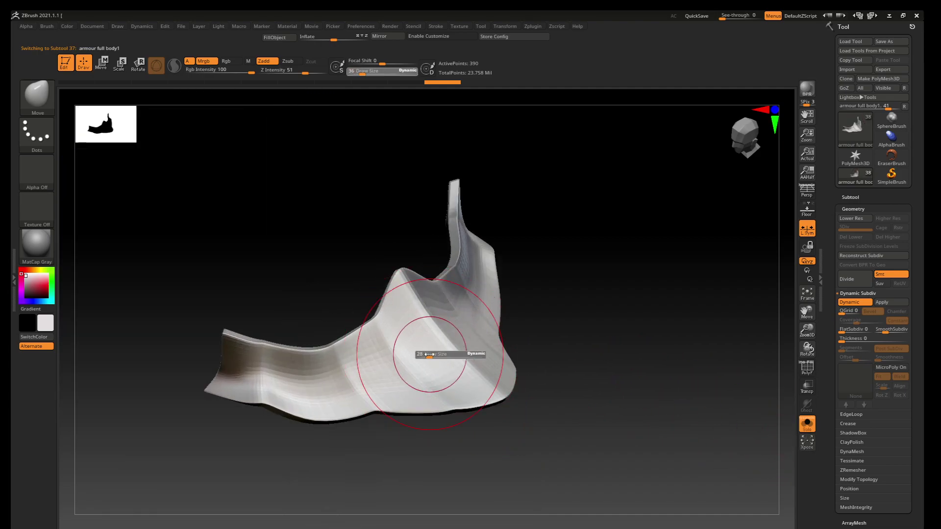
click(427, 354)
right_drag(437, 390, 705, 286)
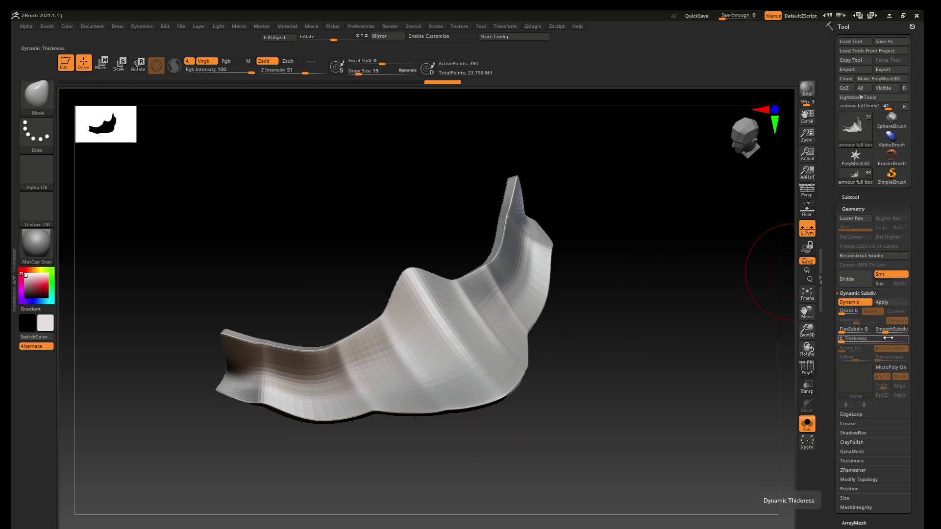
Apply SmoothSubdiv 6, reaching level 7 with 1.589 million points.
drag(886, 332, 902, 335)
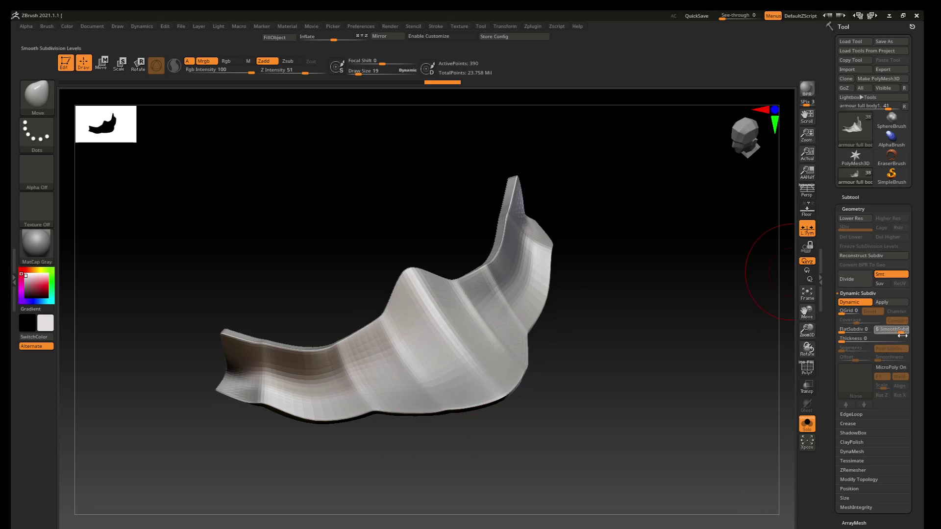
click(881, 302)
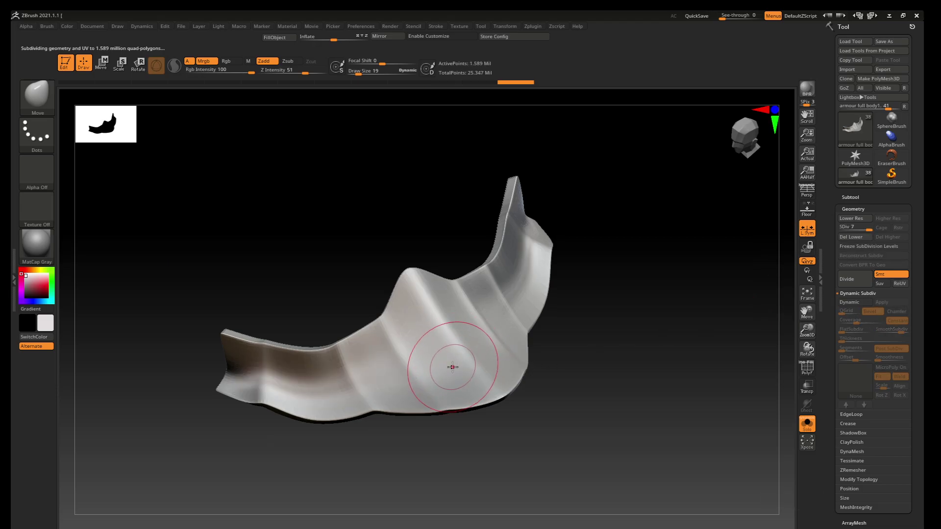
right_drag(452, 367, 435, 362)
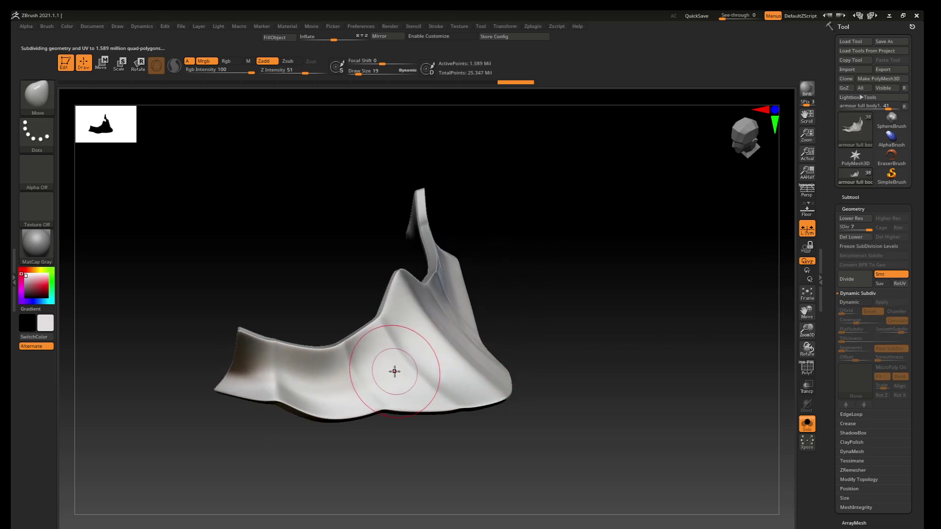
key(b)
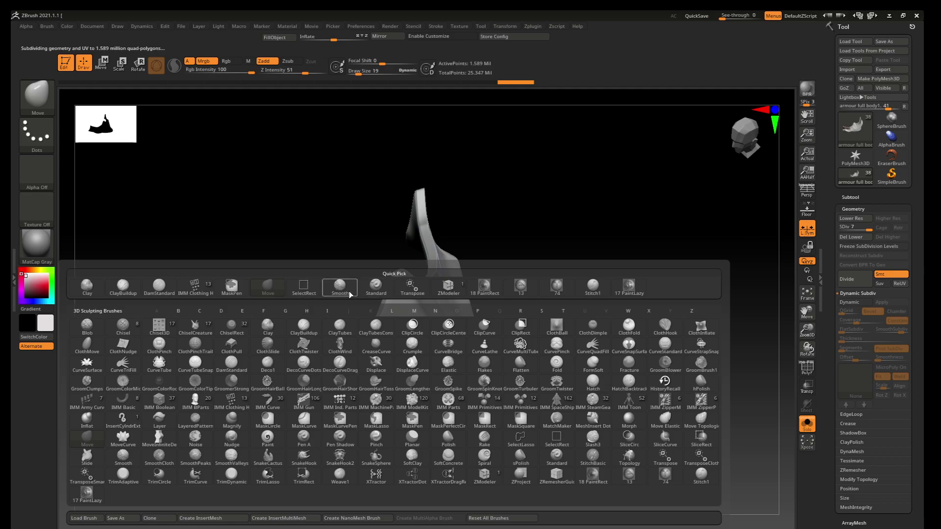
Select the Standard brush and turn off Mrgb so strokes don't paint colour or material.
click(375, 286)
key(s)
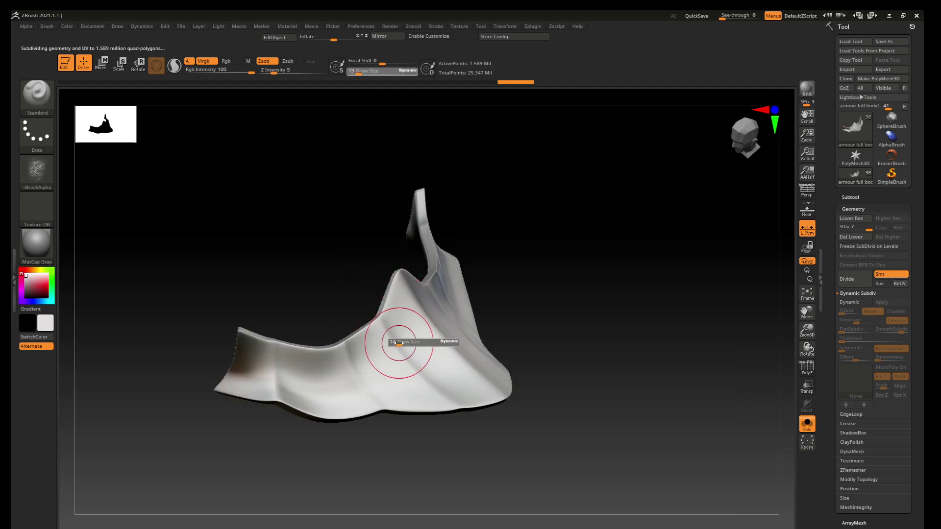
drag(396, 343, 391, 343)
ctrl+drag(333, 346, 362, 377)
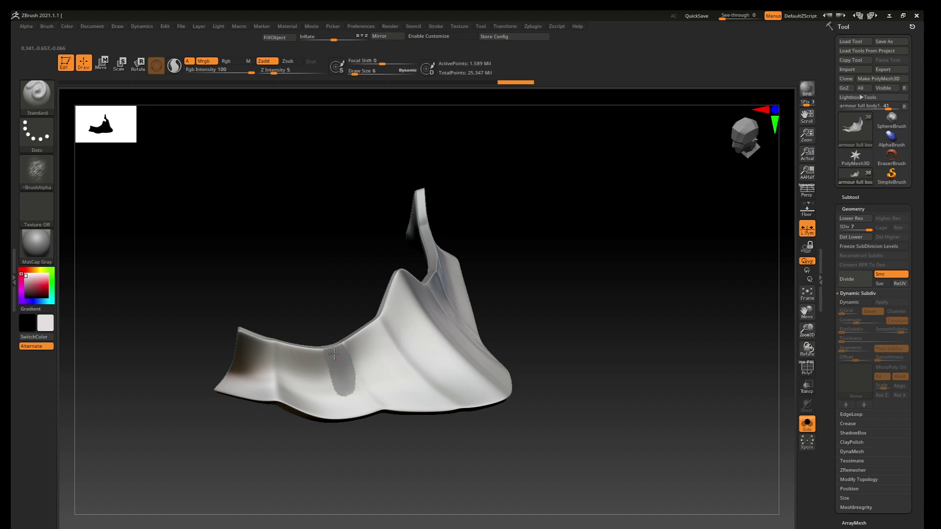
click(42, 244)
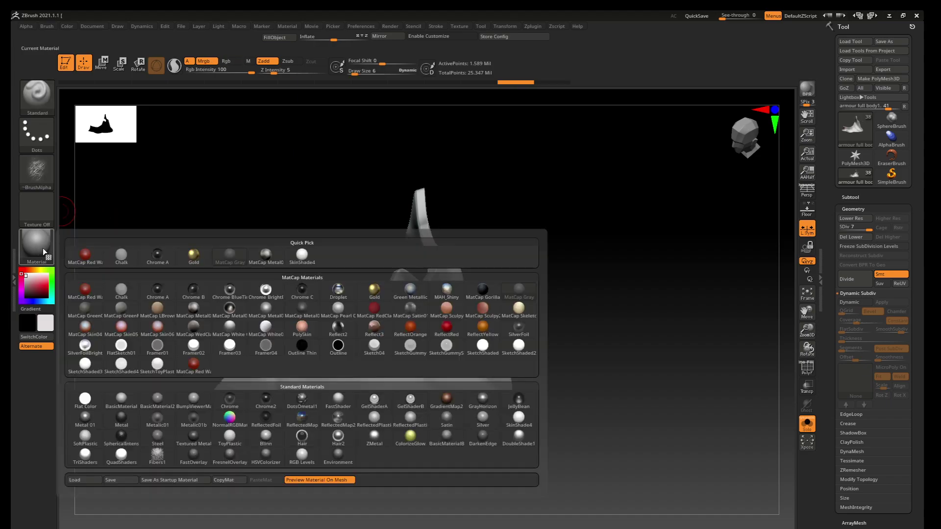
click(203, 61)
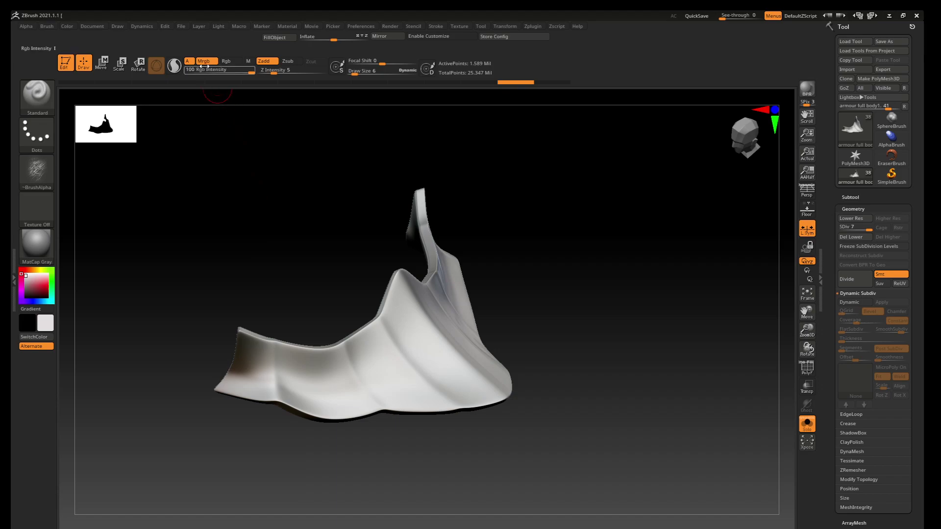
Set draw size 10 and sculpt the fine wrinkled texture around the piece.
key(s)
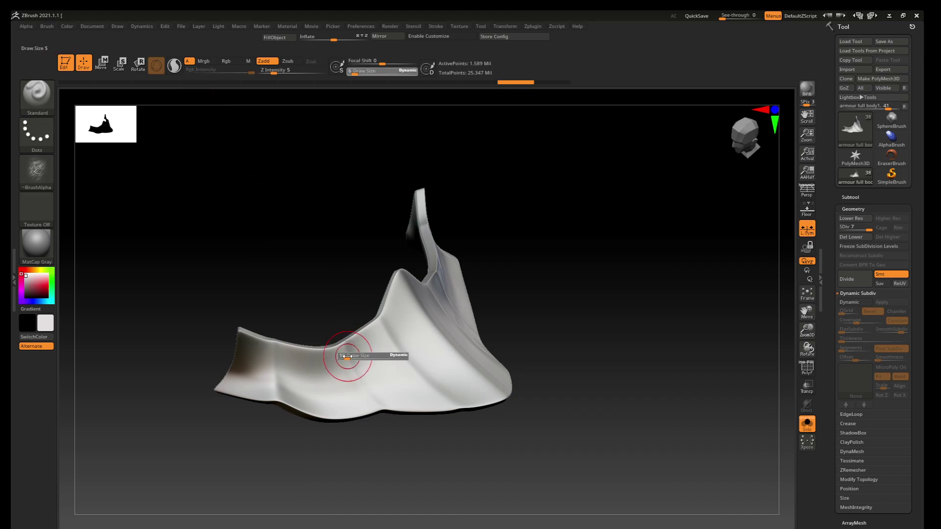
drag(352, 352, 346, 353)
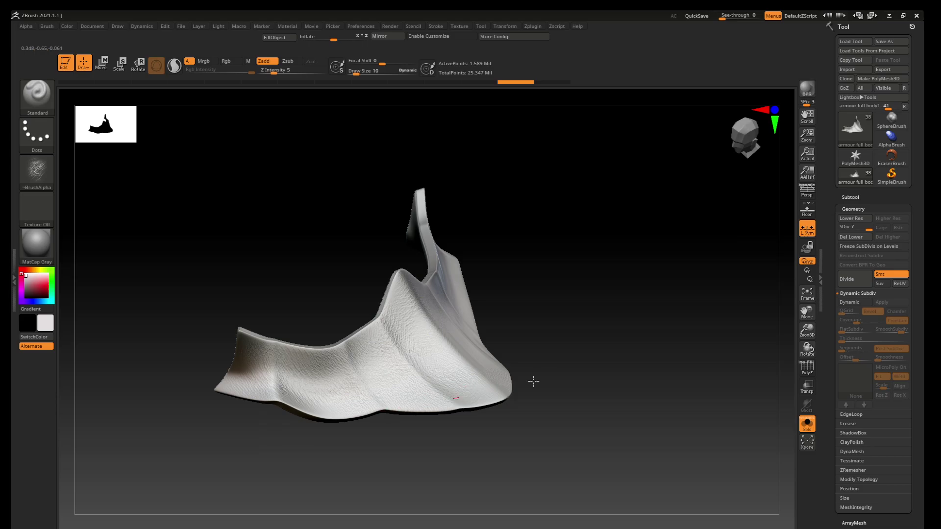
drag(533, 381, 335, 414)
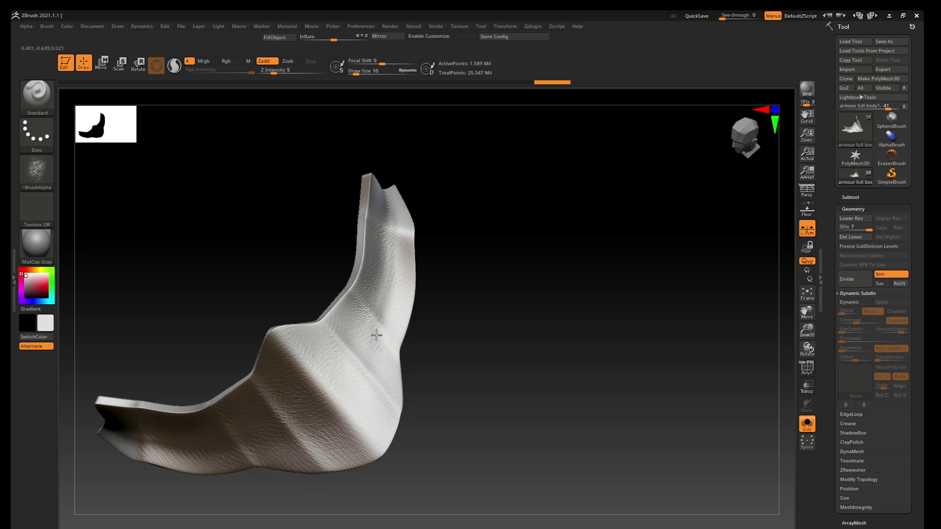
drag(325, 441, 326, 416)
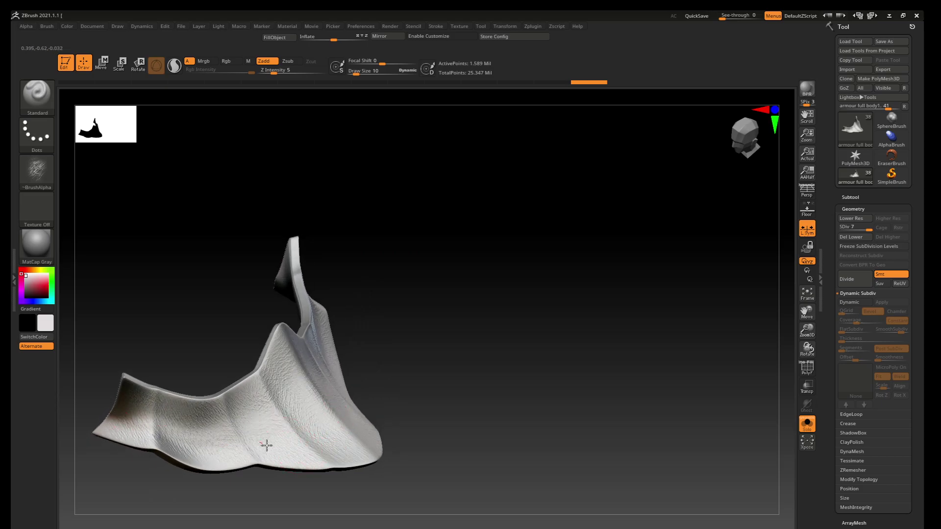
drag(336, 447, 719, 436)
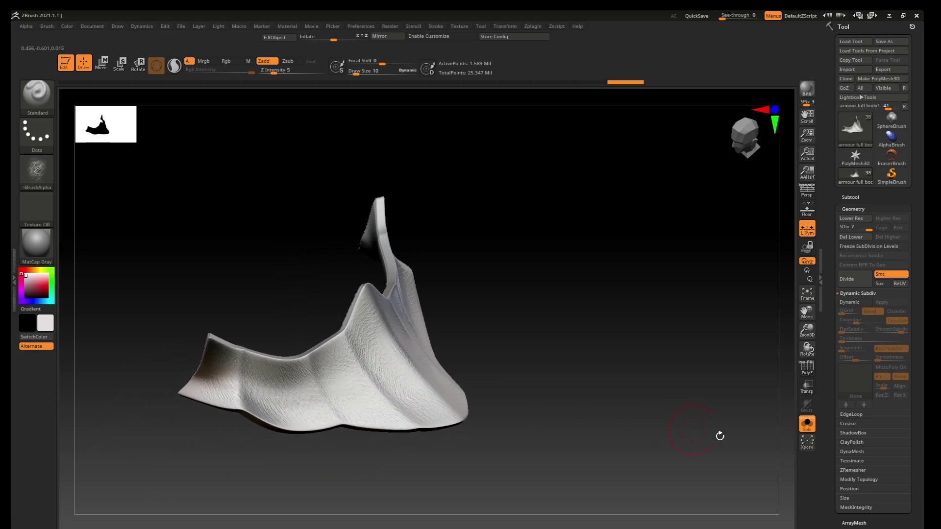
Show the whole knight and apply SmoothSubdiv 7 to the armour full body32 arm plate.
click(334, 439)
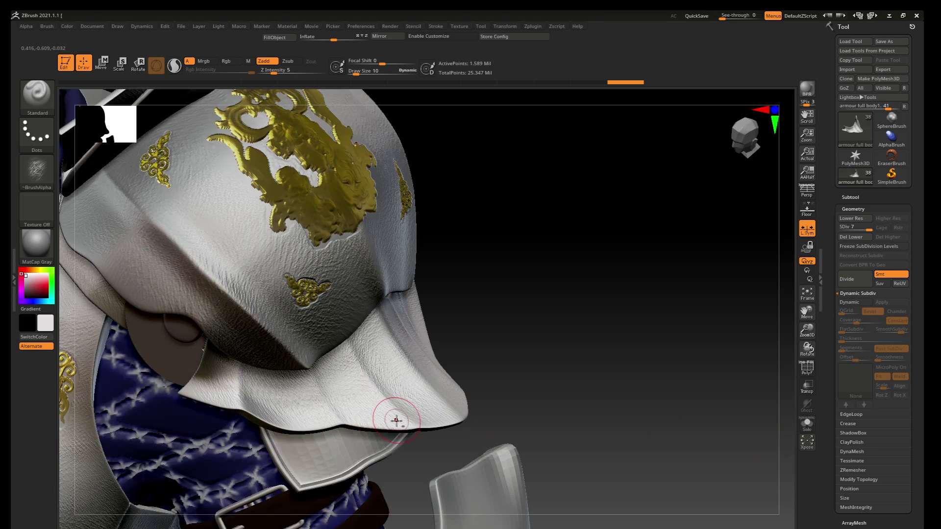
drag(395, 465, 388, 361)
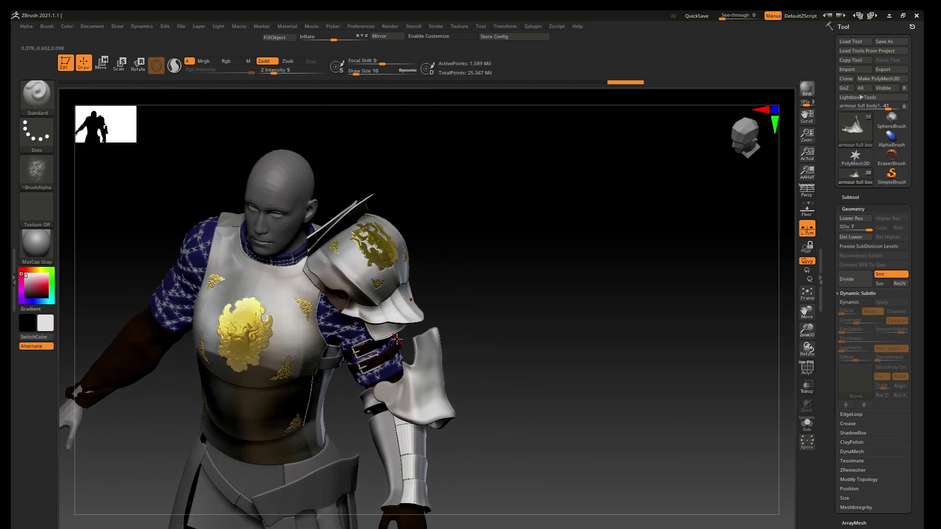
ctrl+right_drag(388, 361, 355, 405)
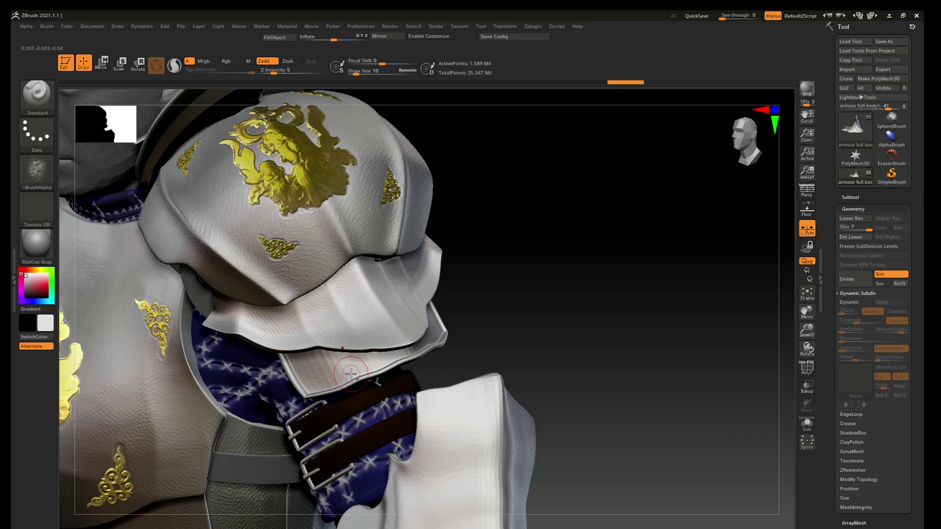
alt+click(350, 374)
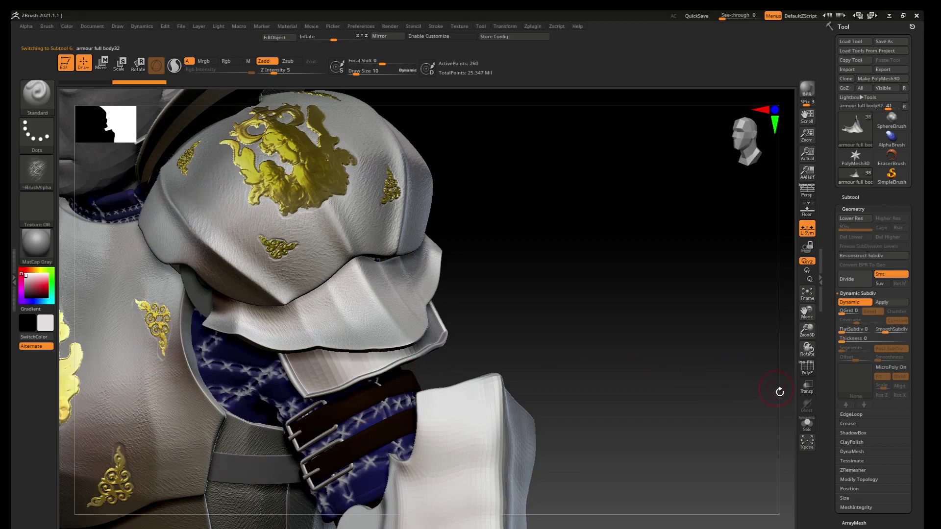
drag(895, 334, 907, 337)
click(893, 303)
Isolate the arm plate with Solo and zoom in on it.
mouse_move(378, 382)
right_down()
mouse_move(442, 359)
mouse_move(416, 404)
mouse_move(790, 416)
right_up()
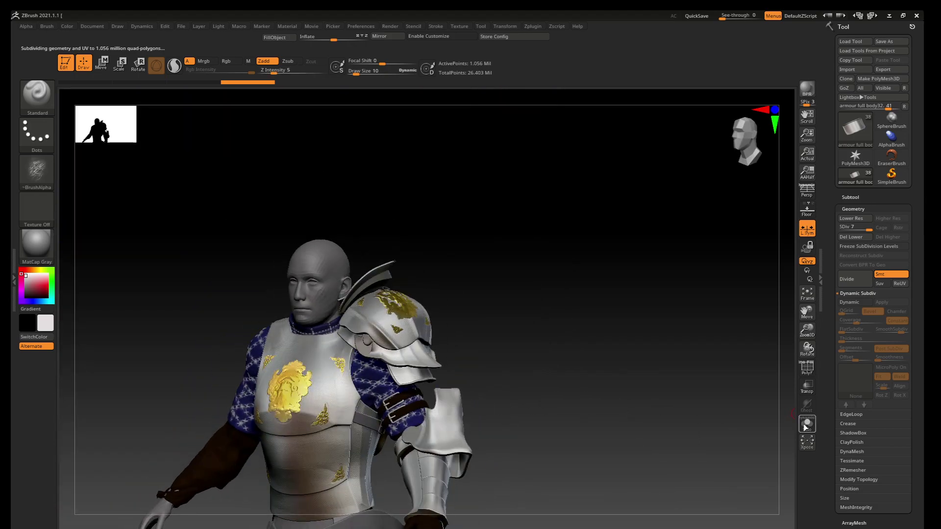
click(806, 425)
mouse_move(567, 420)
ctrl+right_down()
mouse_move(399, 410)
mouse_move(458, 400)
mouse_move(469, 416)
mouse_move(411, 391)
mouse_move(450, 416)
ctrl+right_up()
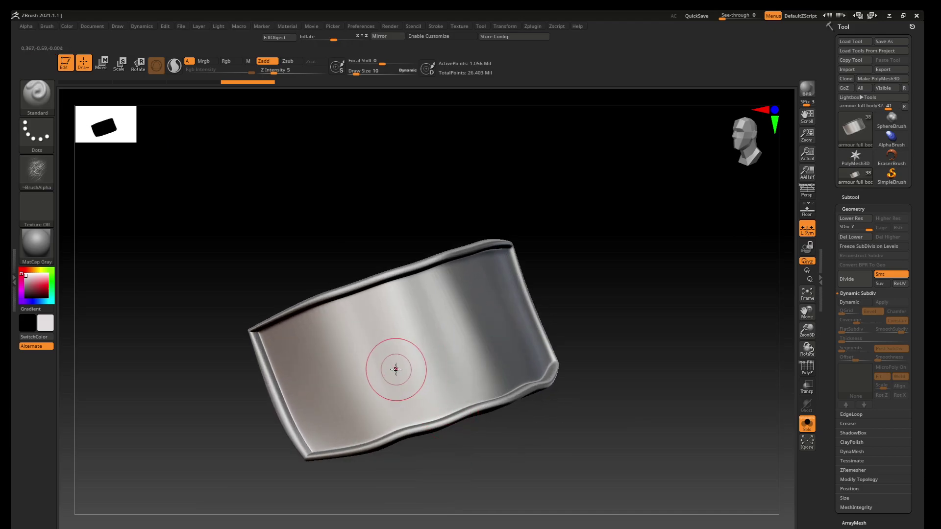
Choose the 17 PaintLazy brush, MatCap Metal01 material and a yellow paint colour.
key(b)
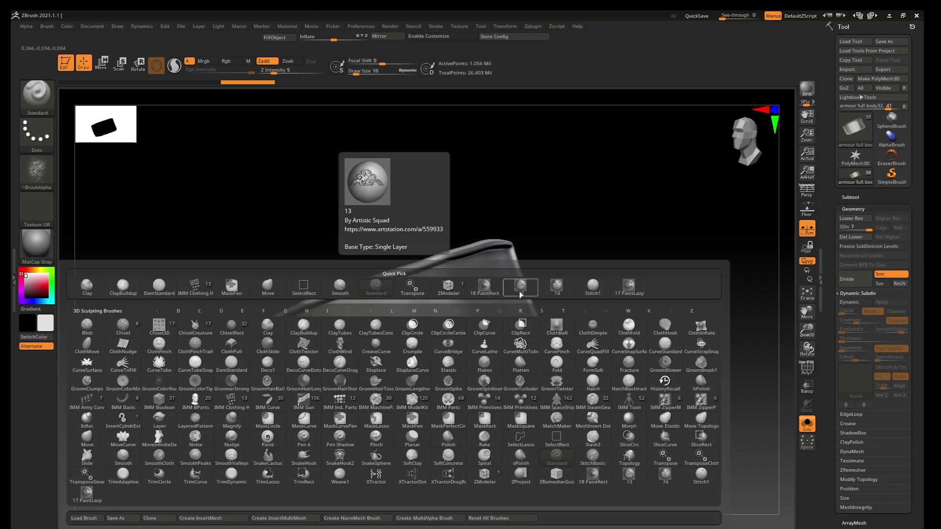
click(630, 287)
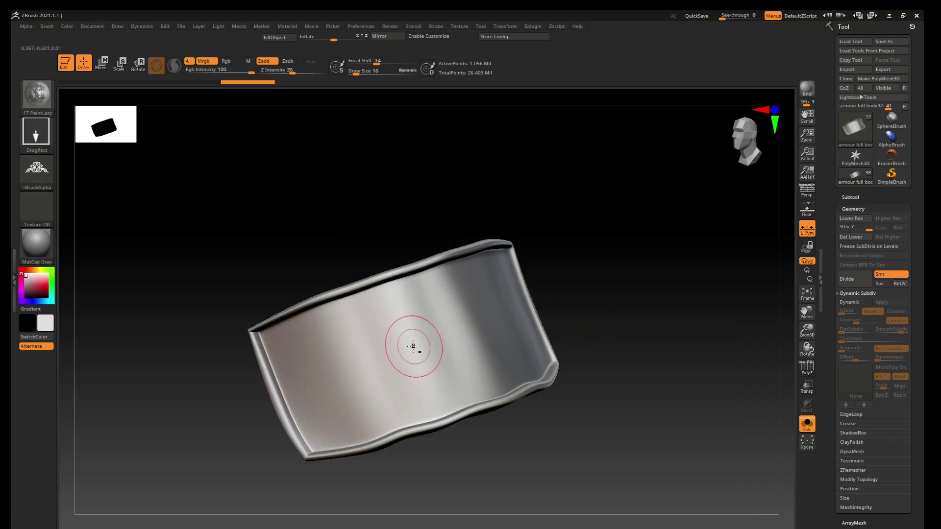
click(41, 251)
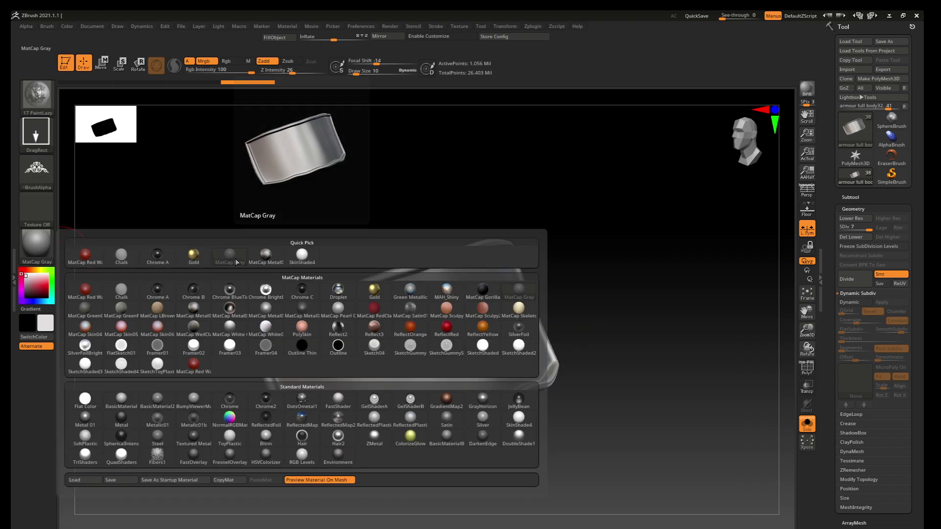
click(259, 261)
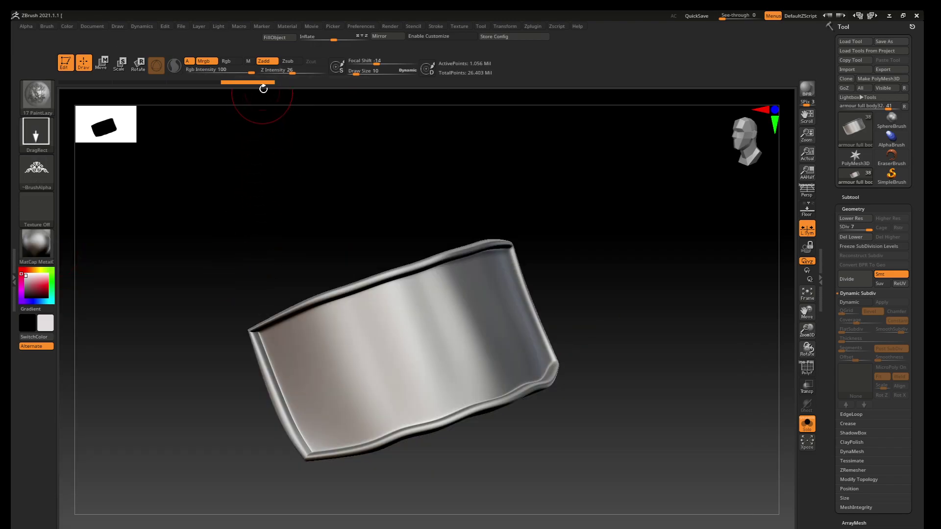
click(40, 269)
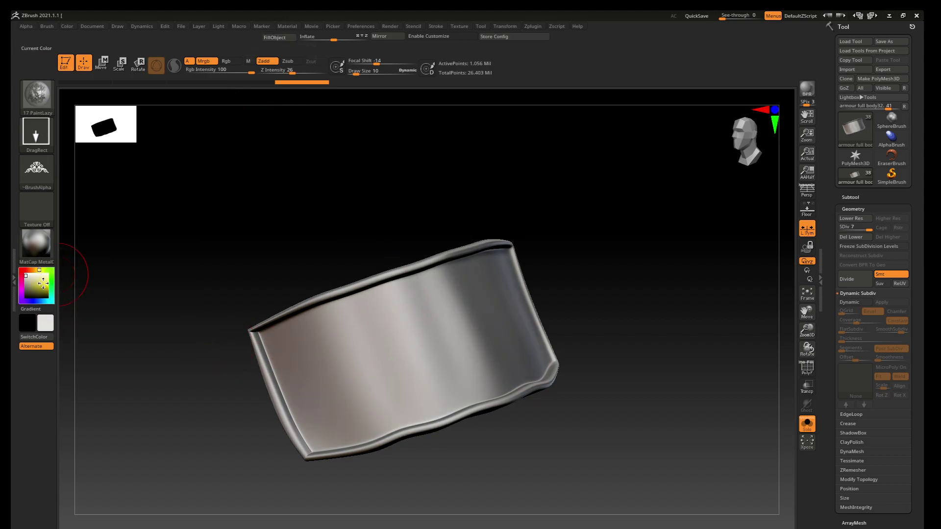
click(42, 283)
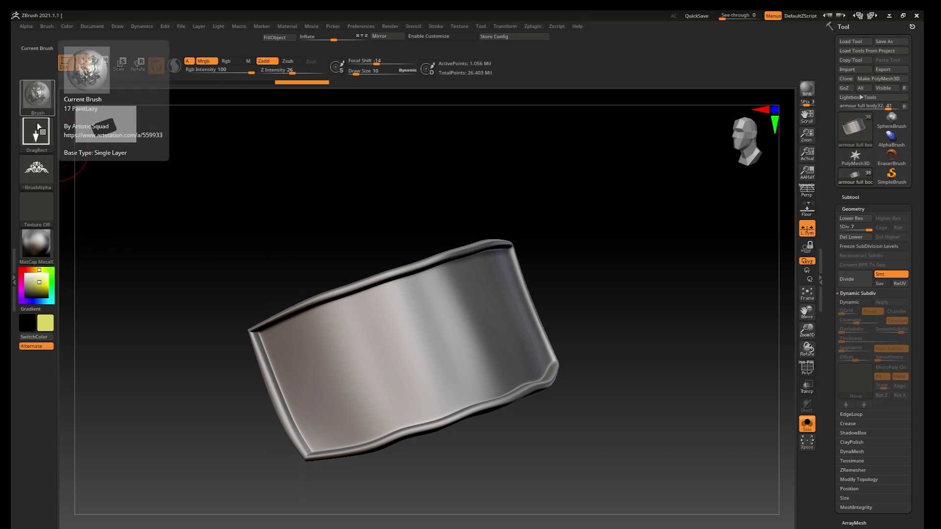
mouse_move(37, 172)
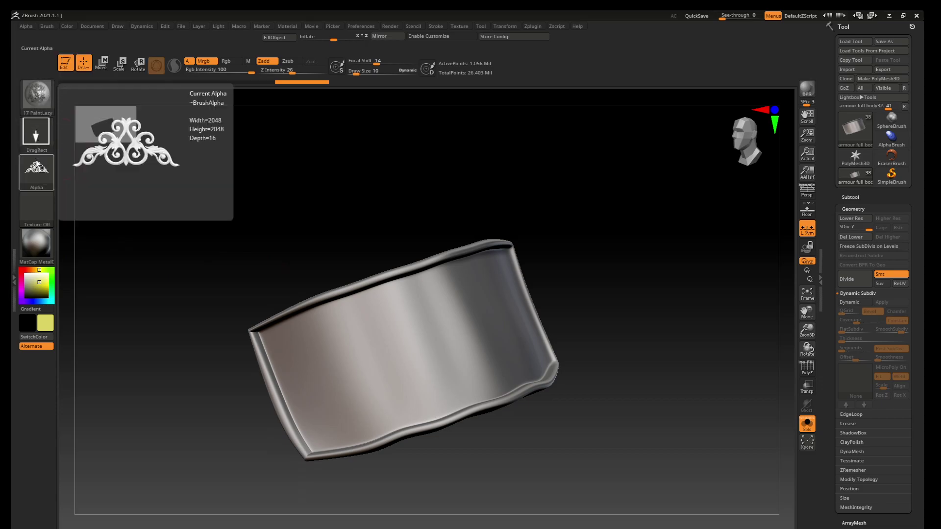
Give the 17 PaintLazy brush the ornamental crest alpha 17.
click(37, 169)
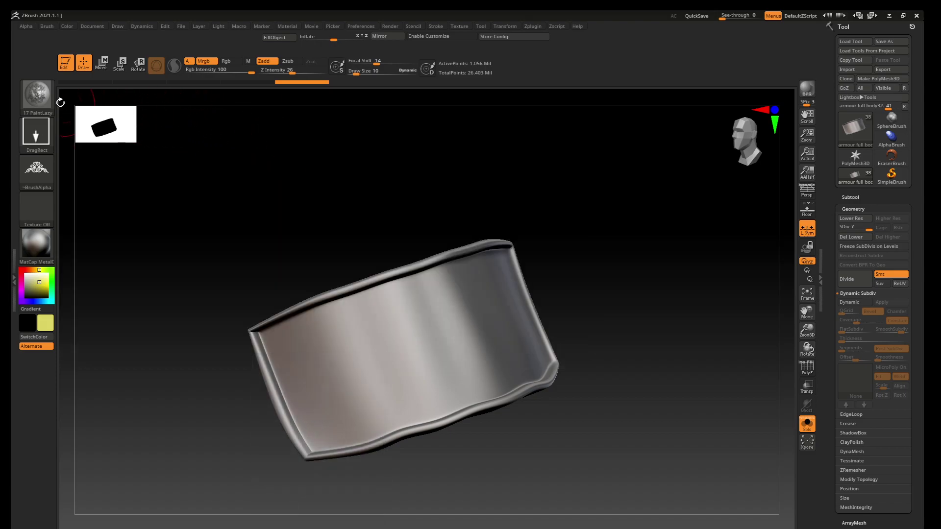
click(44, 102)
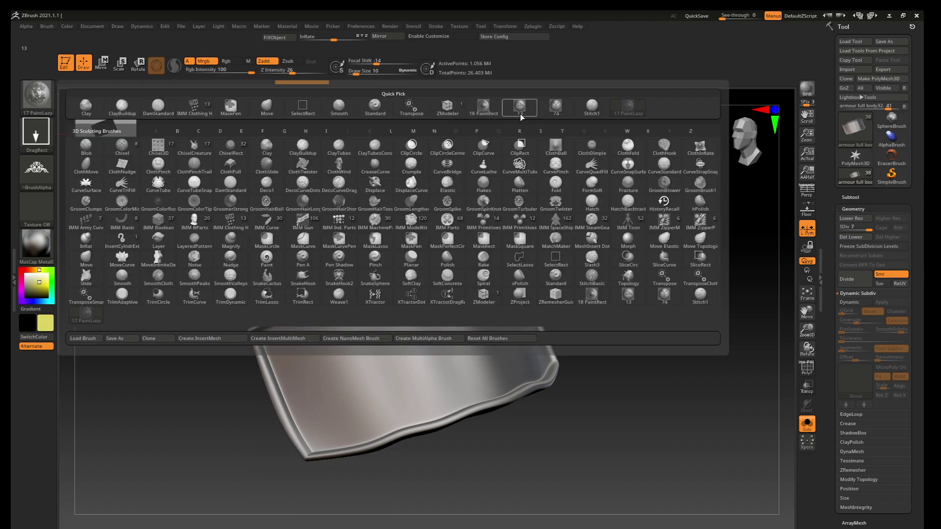
click(628, 106)
click(37, 170)
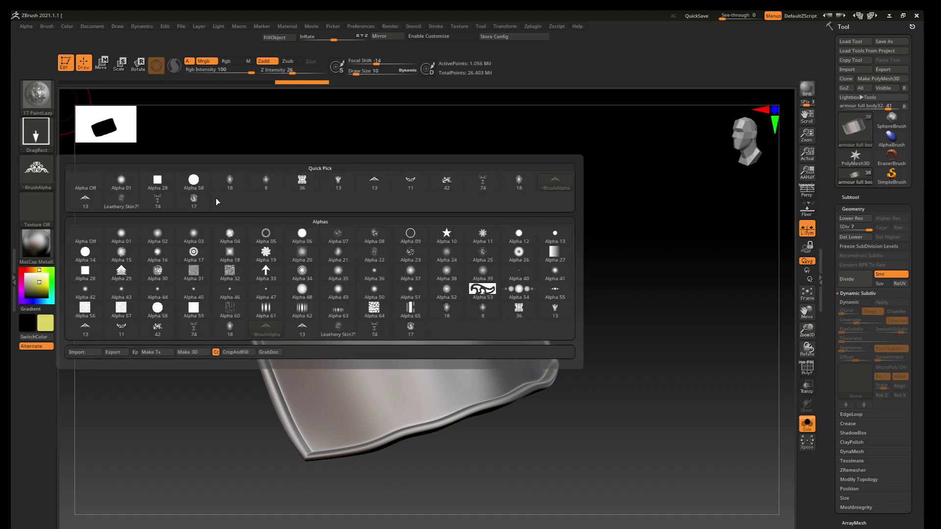
click(194, 200)
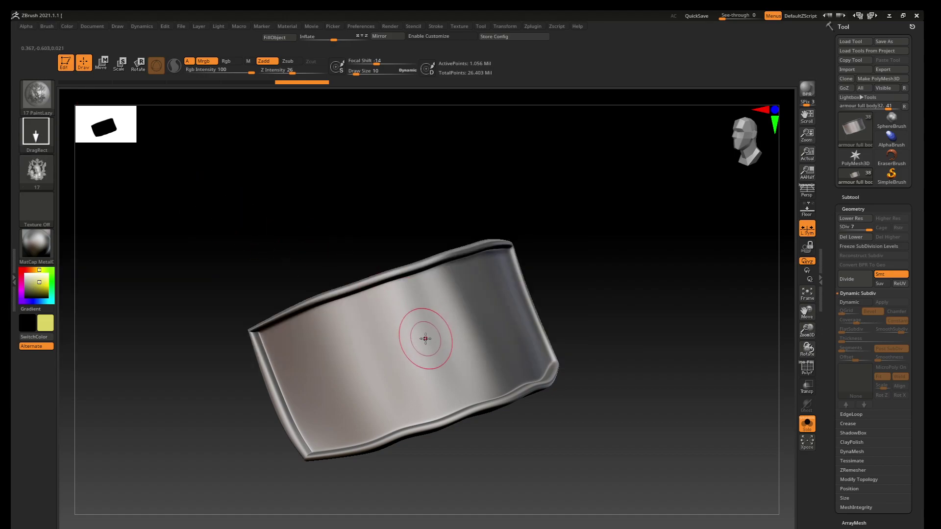
Restamp the crest in Gold material at the plate centre, then set draw size 2.
drag(425, 338, 409, 244)
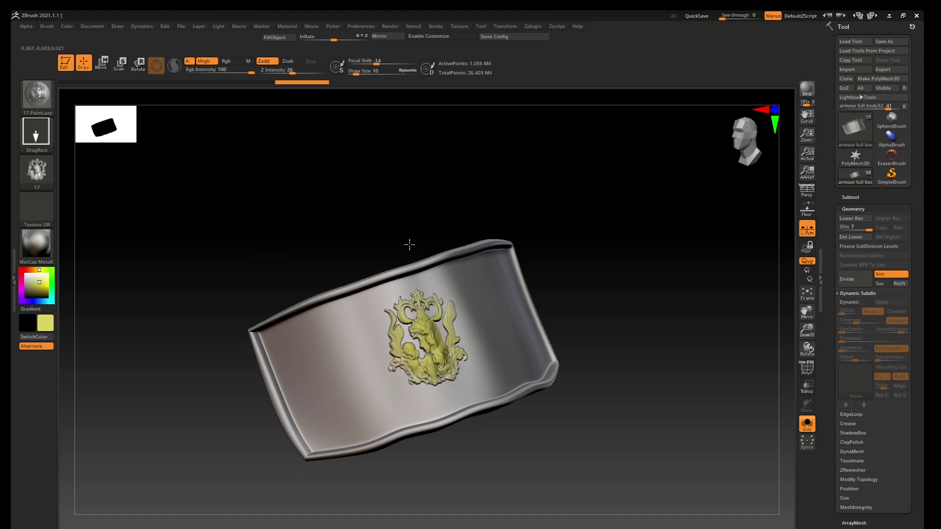
key(ctrl+z)
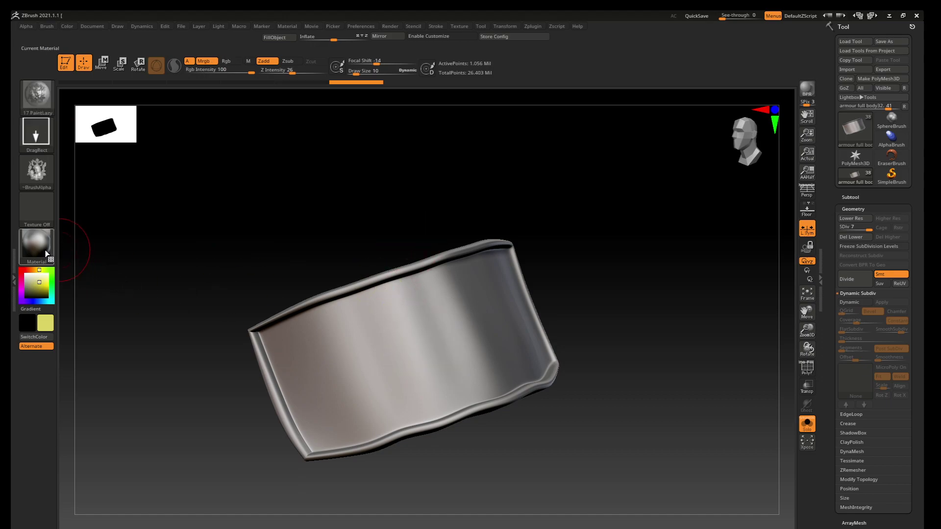
click(47, 254)
click(195, 262)
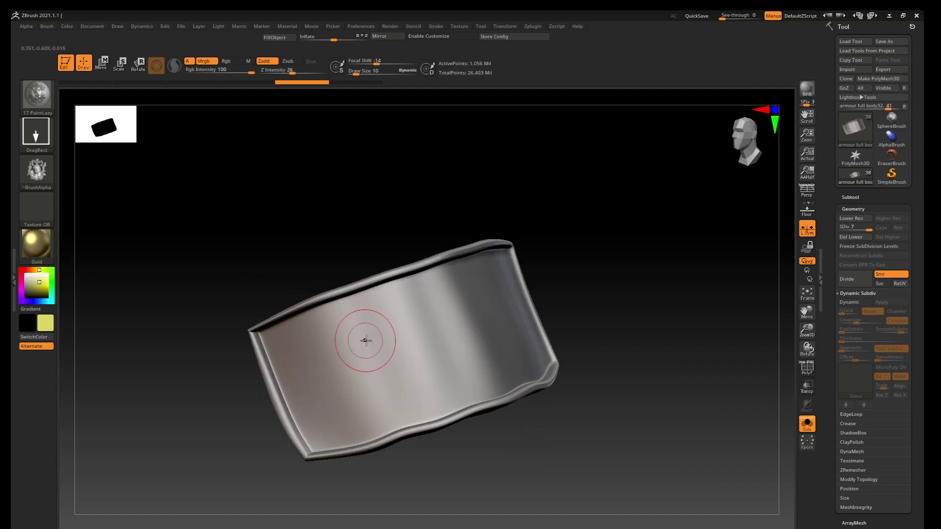
mouse_move(419, 337)
mouse_down()
mouse_move(420, 286)
mouse_move(400, 264)
mouse_move(399, 227)
mouse_move(376, 387)
mouse_move(395, 363)
mouse_move(372, 326)
mouse_up()
key(s)
mouse_move(365, 358)
ctrl+mouse_down()
mouse_move(354, 249)
mouse_move(375, 236)
mouse_move(398, 255)
mouse_move(397, 272)
ctrl+mouse_up()
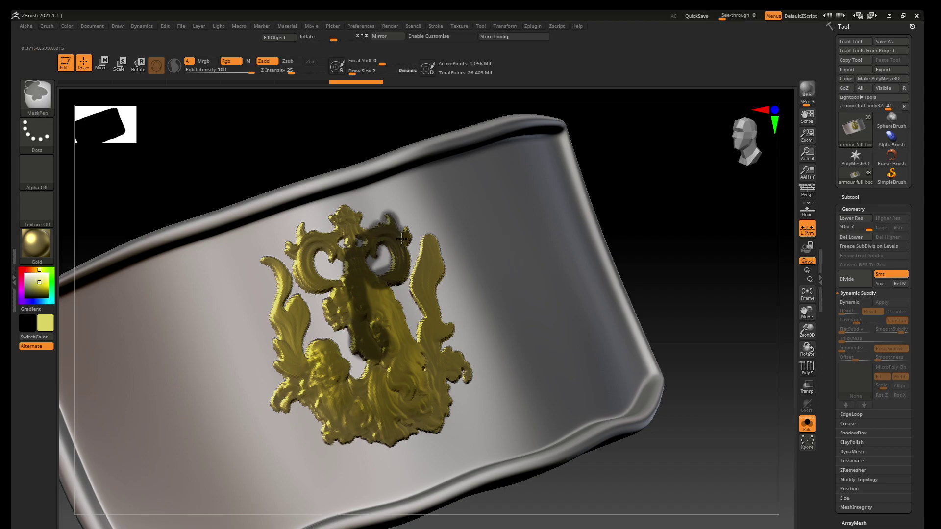
Mask the crest's centre, both flame ornaments, lower centre, stem and scroll details.
mouse_move(389, 291)
ctrl+mouse_down()
mouse_move(419, 358)
mouse_move(402, 301)
mouse_move(398, 341)
ctrl+mouse_up()
mouse_move(397, 342)
right_down()
mouse_move(431, 328)
mouse_move(408, 302)
right_up()
mouse_move(409, 302)
ctrl+mouse_down()
mouse_move(397, 338)
mouse_move(408, 307)
ctrl+mouse_up()
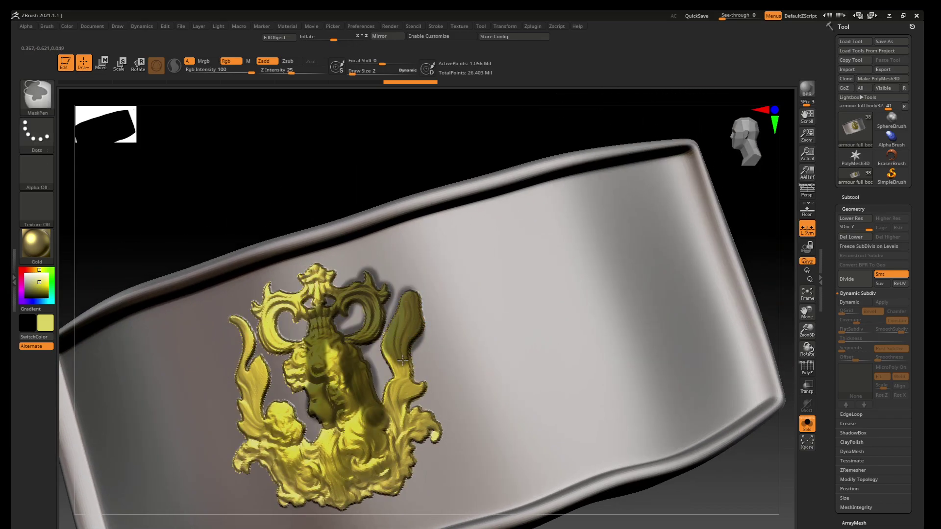
mouse_move(402, 360)
ctrl+mouse_down()
mouse_move(413, 387)
mouse_move(399, 385)
ctrl+mouse_up()
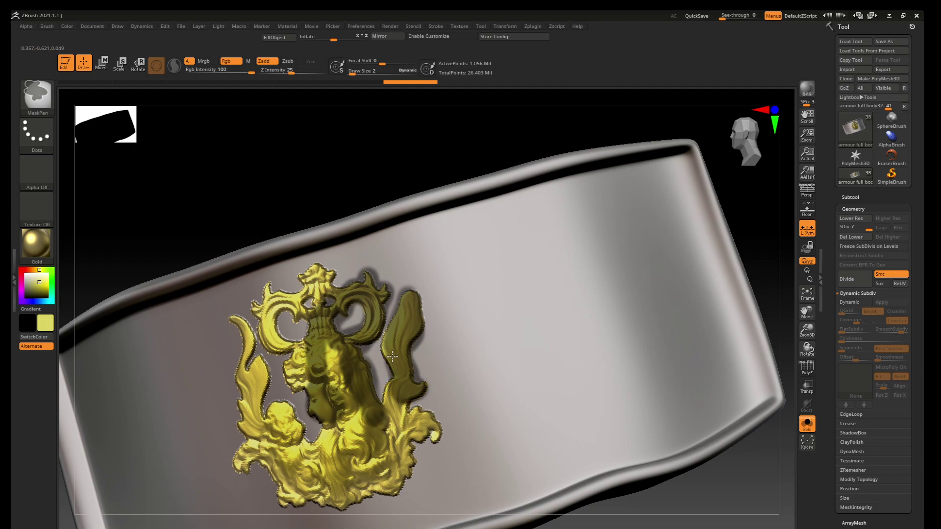
mouse_move(387, 352)
ctrl+mouse_down()
mouse_move(395, 404)
mouse_move(414, 427)
mouse_move(419, 413)
mouse_move(432, 435)
mouse_move(408, 451)
mouse_move(389, 495)
mouse_move(372, 467)
mouse_move(394, 433)
mouse_move(370, 433)
mouse_move(358, 489)
mouse_move(322, 499)
mouse_move(314, 495)
mouse_move(361, 447)
mouse_move(354, 409)
mouse_move(338, 481)
ctrl+mouse_up()
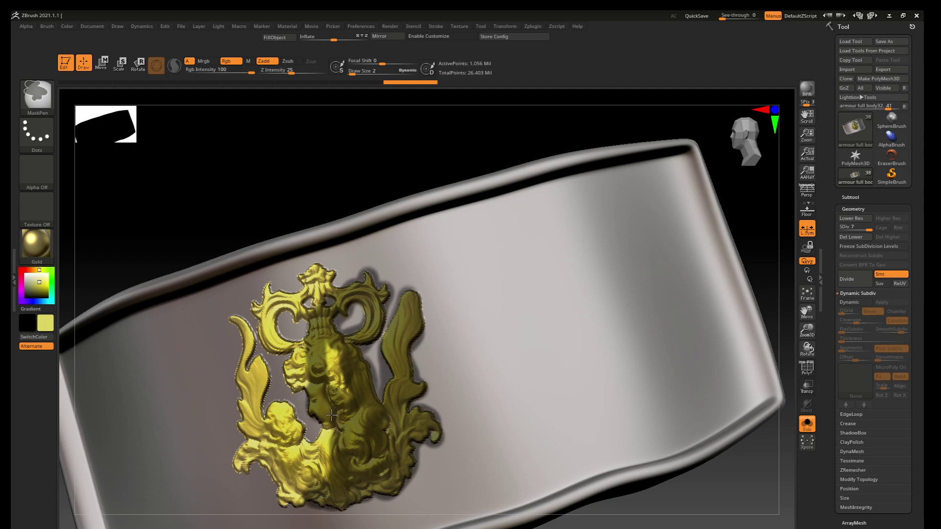
mouse_move(331, 415)
ctrl+mouse_down()
mouse_move(325, 445)
mouse_move(306, 458)
mouse_move(285, 411)
mouse_move(262, 421)
mouse_move(302, 463)
mouse_move(300, 499)
mouse_move(287, 483)
mouse_move(289, 460)
mouse_move(262, 441)
mouse_move(273, 471)
mouse_move(241, 465)
ctrl+mouse_up()
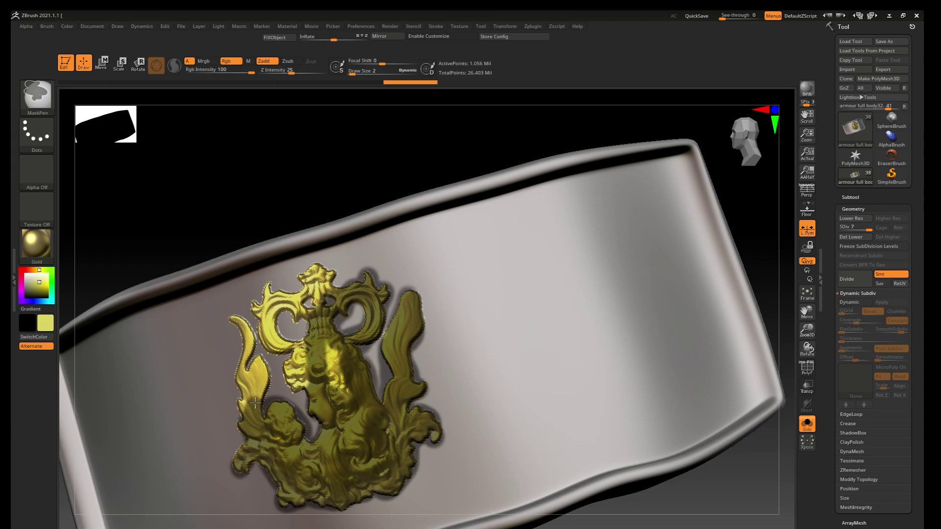
mouse_move(257, 382)
ctrl+mouse_down()
mouse_move(233, 315)
mouse_move(242, 404)
ctrl+mouse_up()
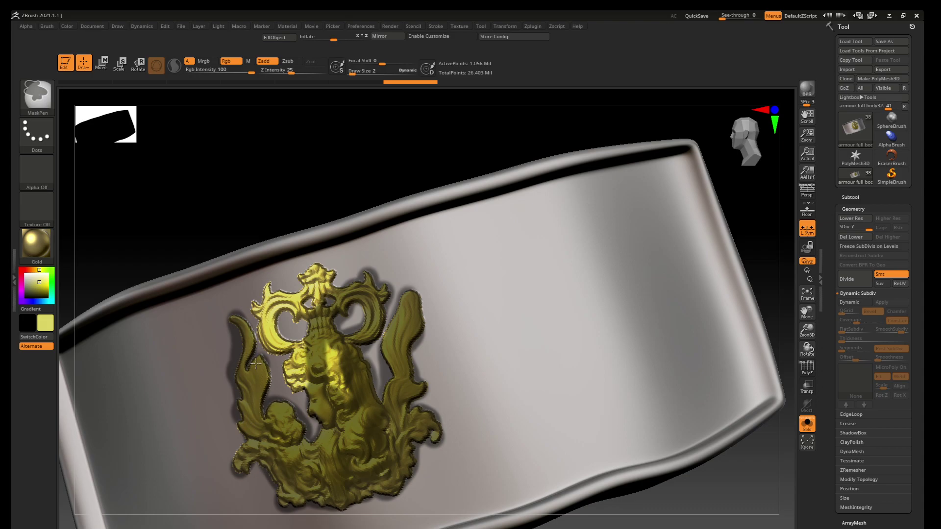
mouse_move(272, 341)
ctrl+mouse_down()
mouse_move(294, 345)
mouse_move(284, 373)
mouse_move(307, 387)
mouse_move(332, 351)
mouse_move(317, 302)
mouse_move(325, 279)
mouse_move(304, 278)
mouse_move(276, 301)
mouse_move(298, 315)
ctrl+mouse_up()
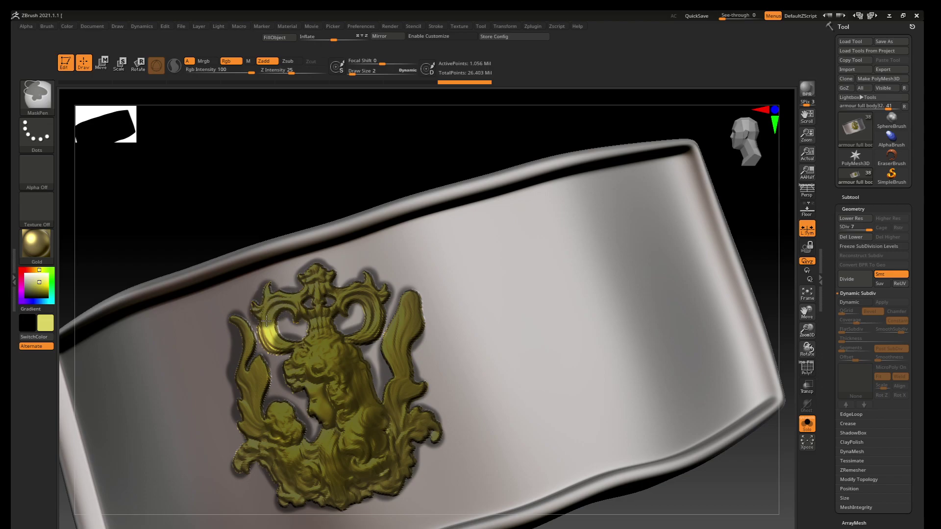
ctrl+drag(266, 321, 285, 344)
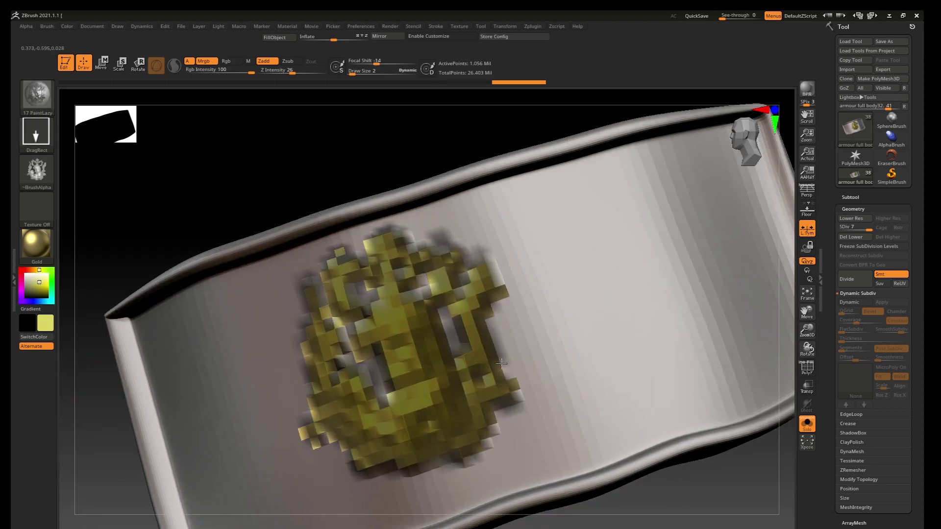
Rotate the plate to a new angle and set the draw size to 4.
right_drag(387, 400, 488, 372)
mouse_move(454, 403)
right_down()
mouse_move(468, 400)
mouse_move(463, 388)
mouse_move(529, 453)
right_up()
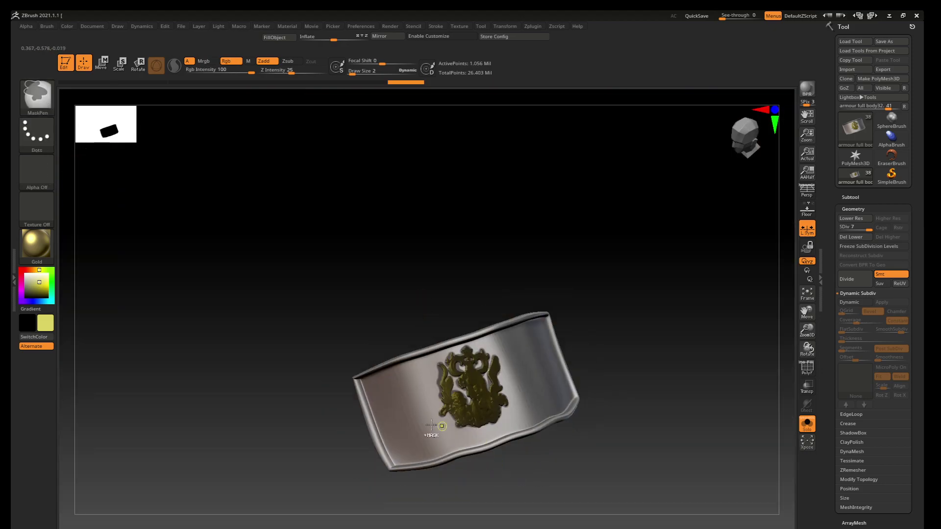
key(ctrl+shift)
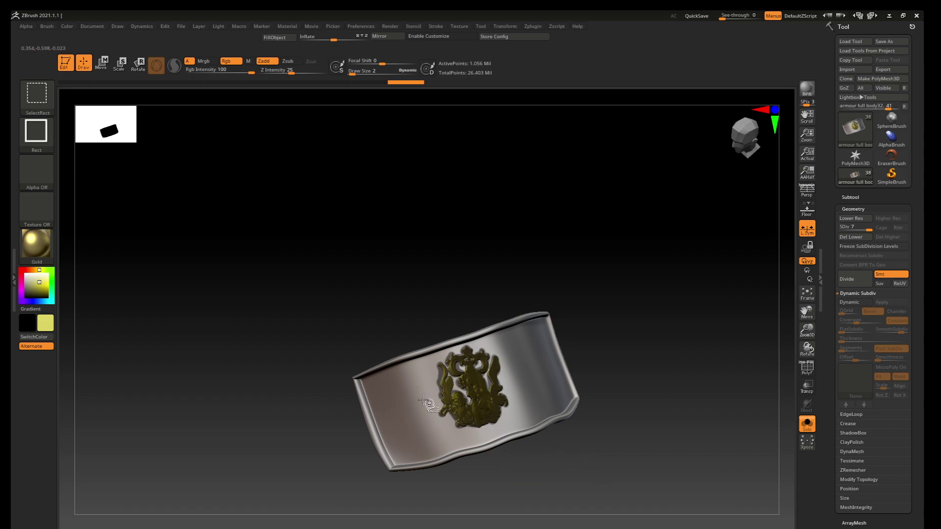
mouse_move(453, 425)
right_down()
mouse_move(411, 402)
mouse_move(532, 372)
right_up()
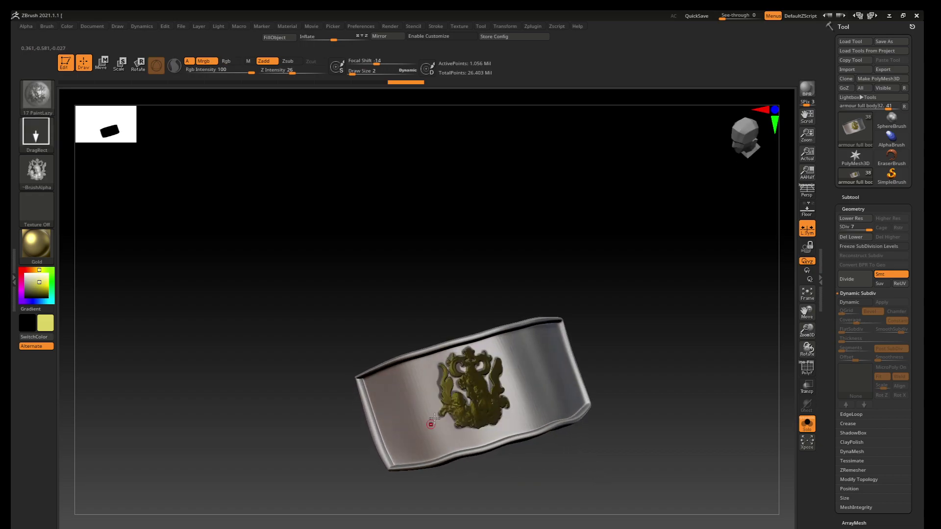
key(s)
click(534, 376)
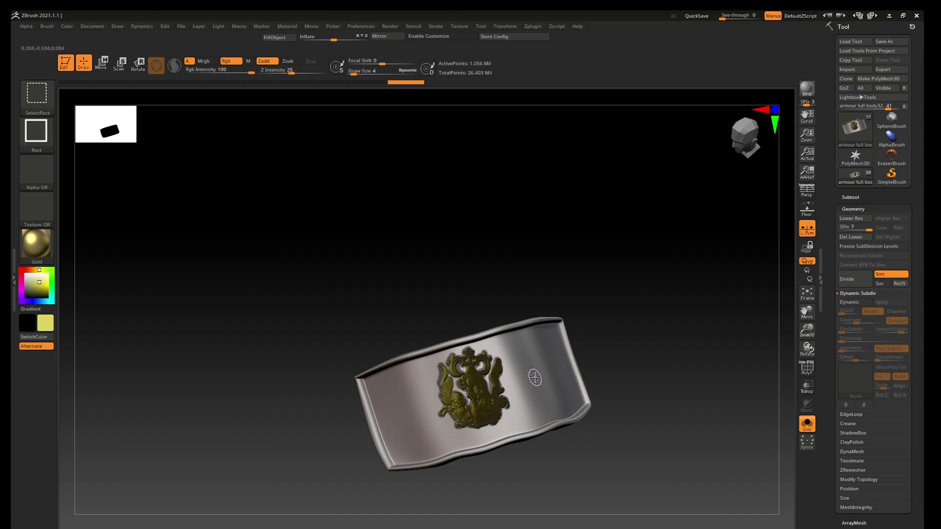
mouse_move(534, 460)
right_down()
mouse_move(539, 453)
mouse_move(446, 411)
mouse_move(450, 420)
right_up()
Switch to the Standard sculpting brush and toggle the PolyF wireframe display.
key(b)
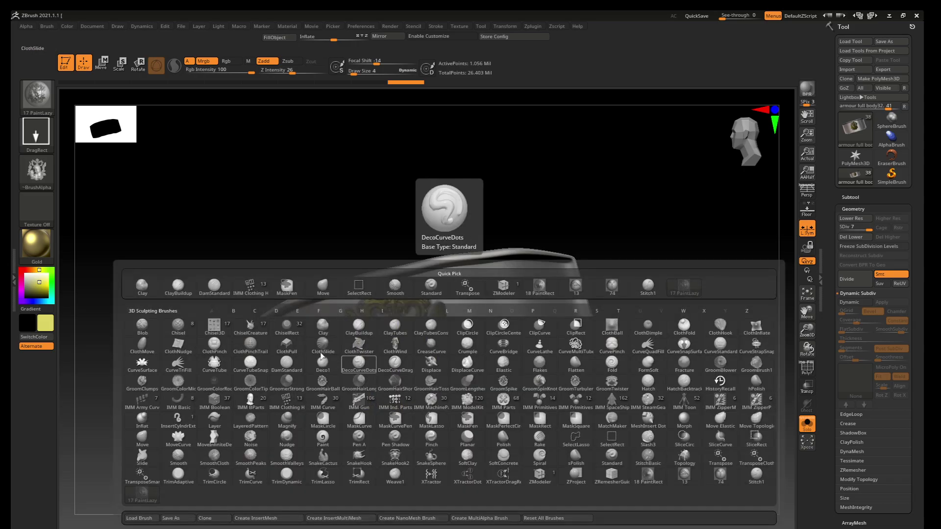
click(431, 286)
key(ctrl+shift)
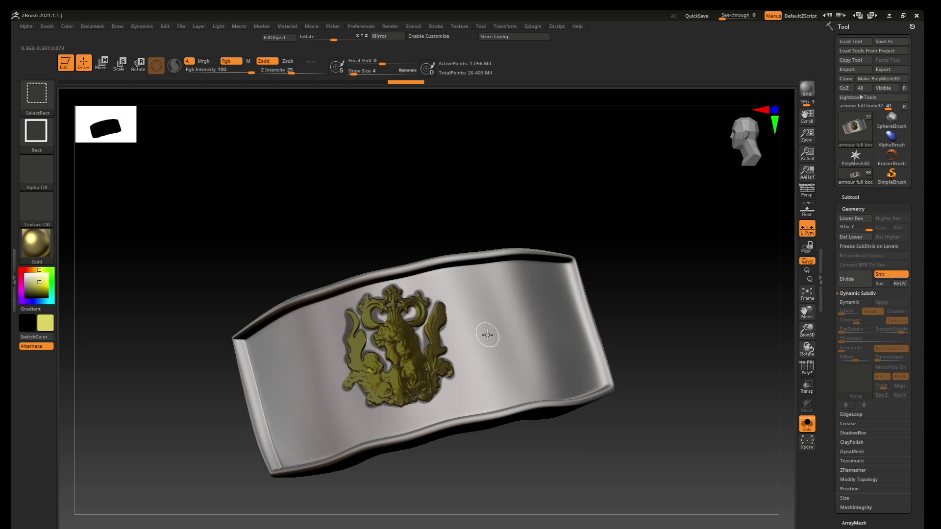
key(shift)
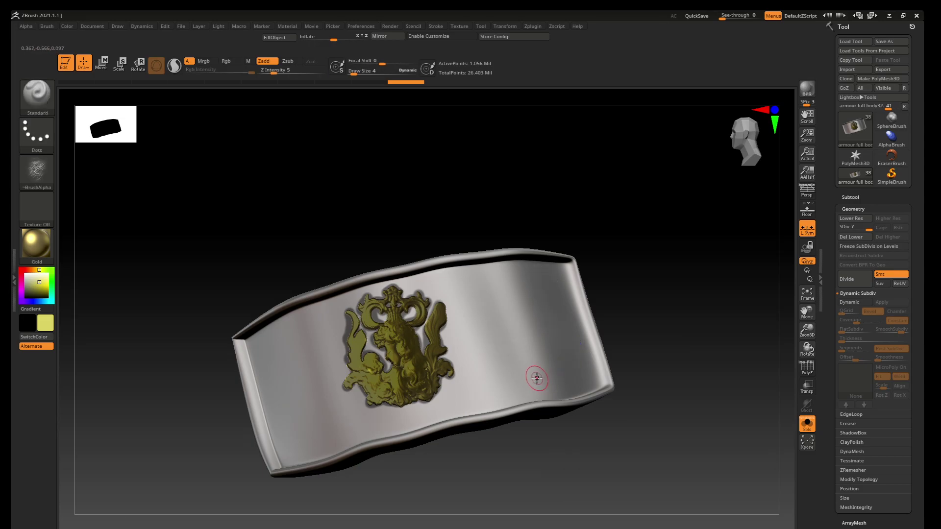
key(shift+f)
key(shift+f)
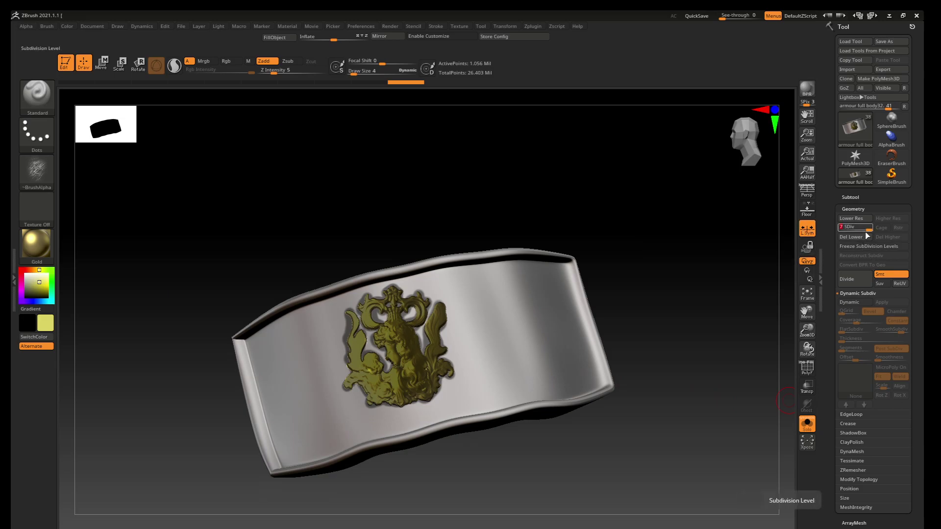
Drop the plate to its lowest subdivision level, then hide and unhide its outer rim polygroup.
drag(866, 230, 839, 229)
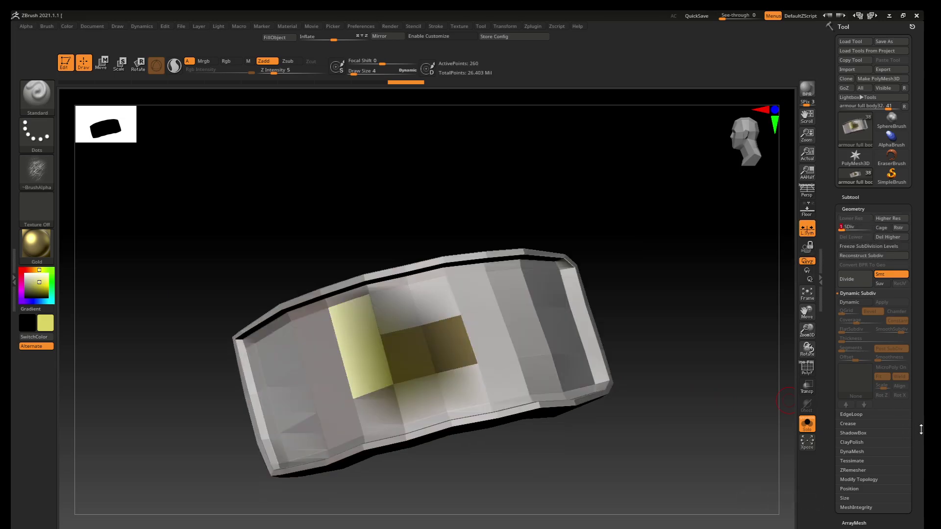
scroll(916, 402, down, 5)
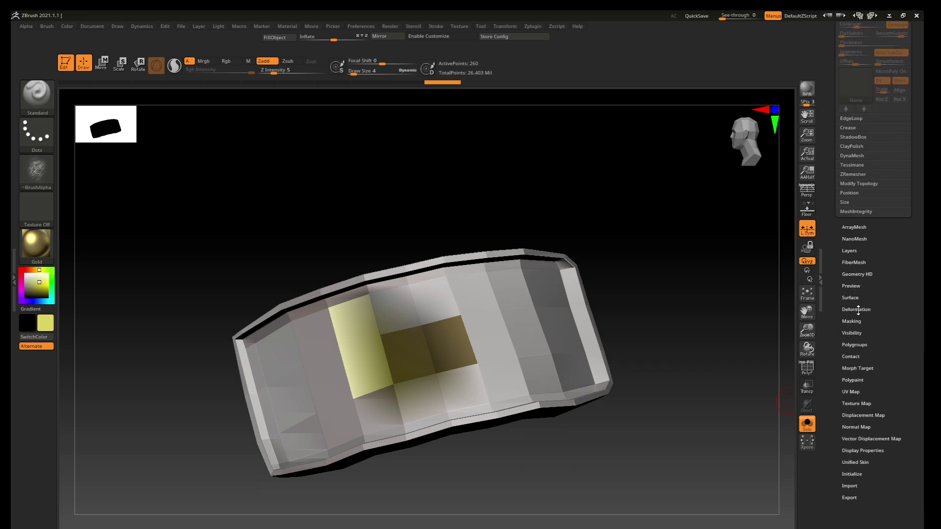
click(854, 344)
scroll(914, 318, down, 2)
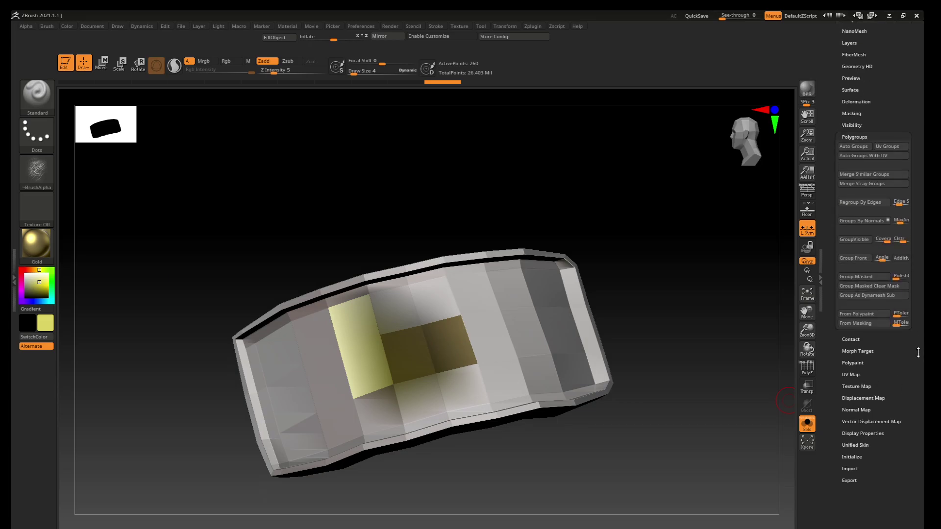
key(ctrl+shift)
ctrl+shift+click(530, 313)
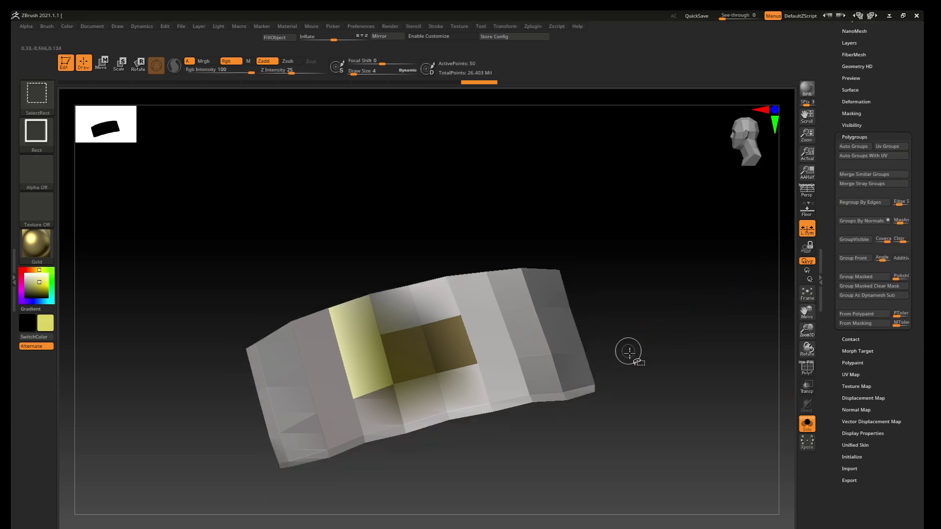
ctrl+shift+click(670, 355)
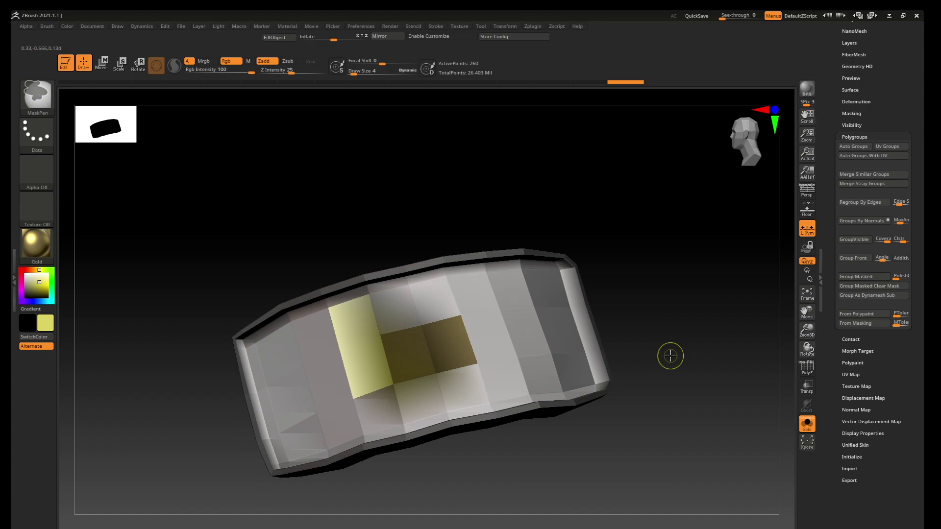
Invert and clear the mask, then undo and redo back to the subdivided plate with the gold crest.
ctrl+click(671, 355)
ctrl+drag(670, 356, 672, 353)
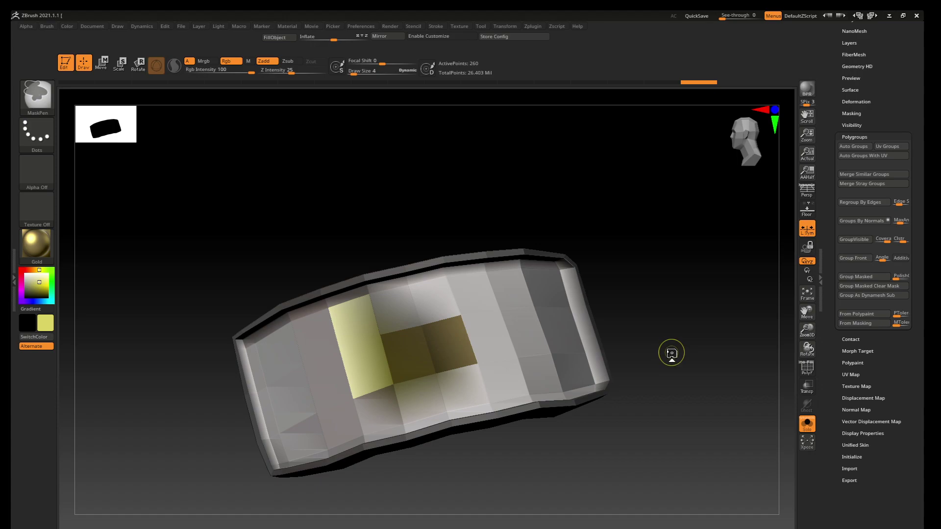
key(ctrl+z)
key(ctrl+z)
key(ctrl+z)
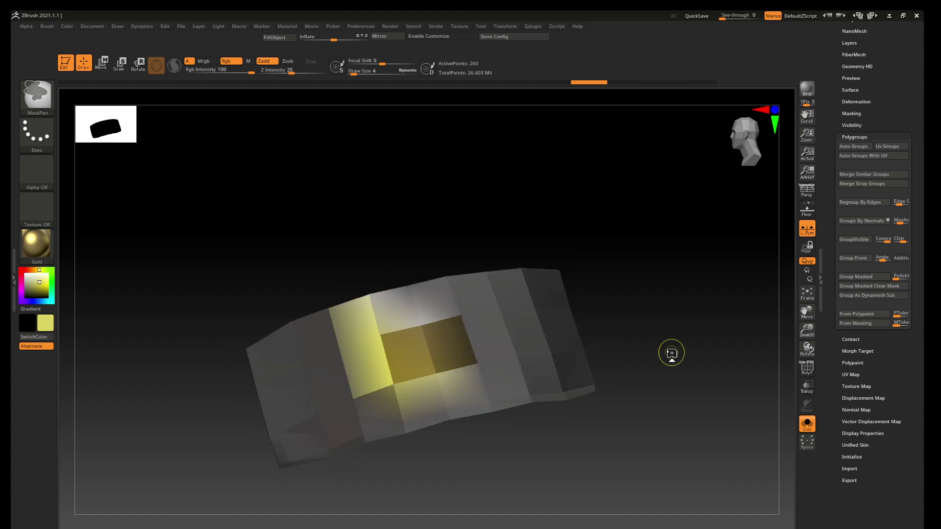
key(ctrl+z)
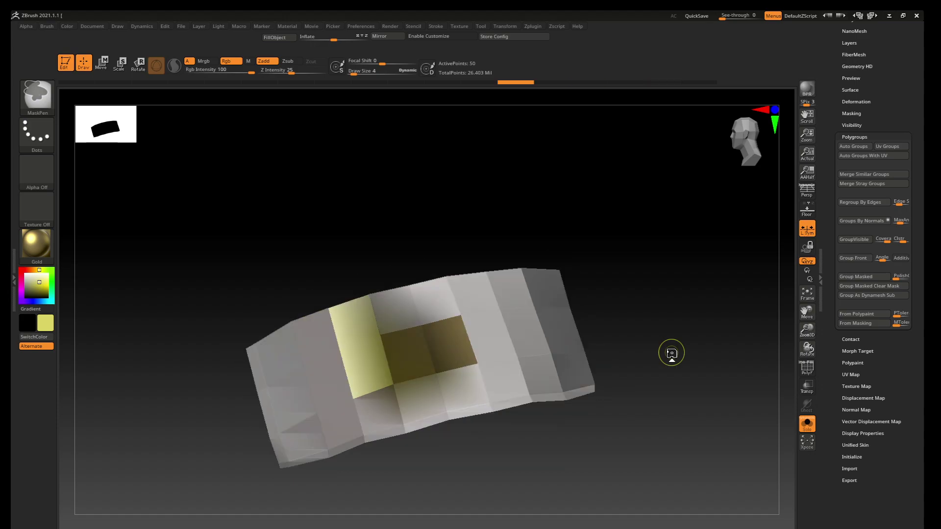
key(ctrl+shift+z)
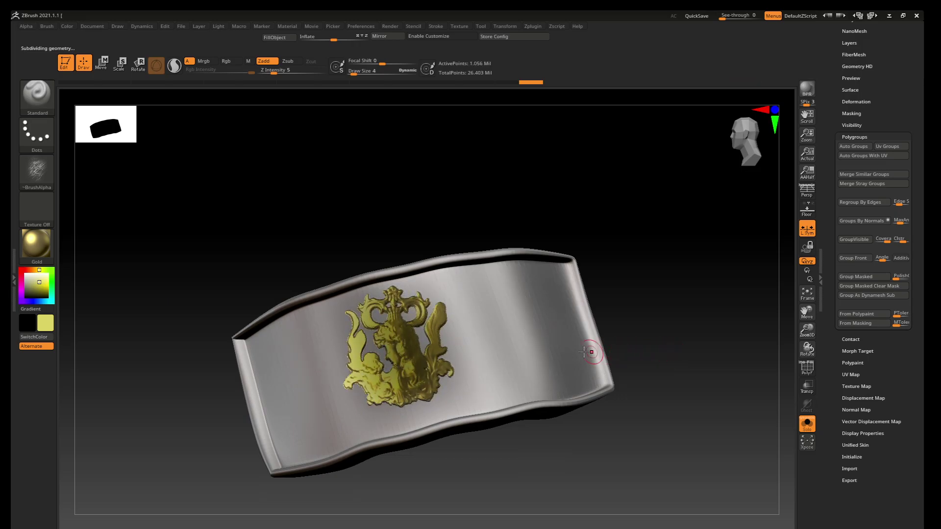
Orbit the plate and set the MaskPen Draw Size to 5.
mouse_move(459, 390)
right_down()
mouse_move(557, 371)
mouse_move(557, 344)
mouse_move(588, 360)
mouse_move(554, 380)
mouse_move(524, 338)
mouse_move(511, 351)
mouse_move(462, 338)
right_up()
key(s)
key(ctrl)
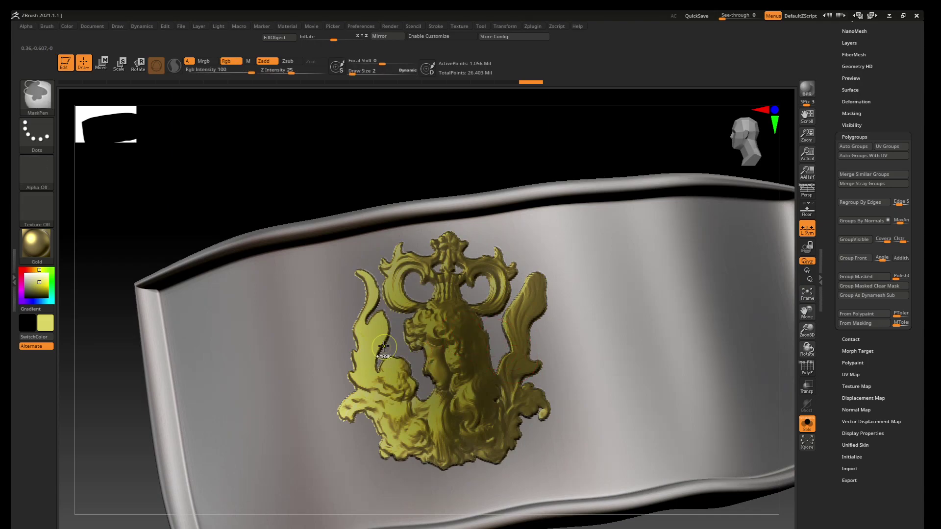
key(s)
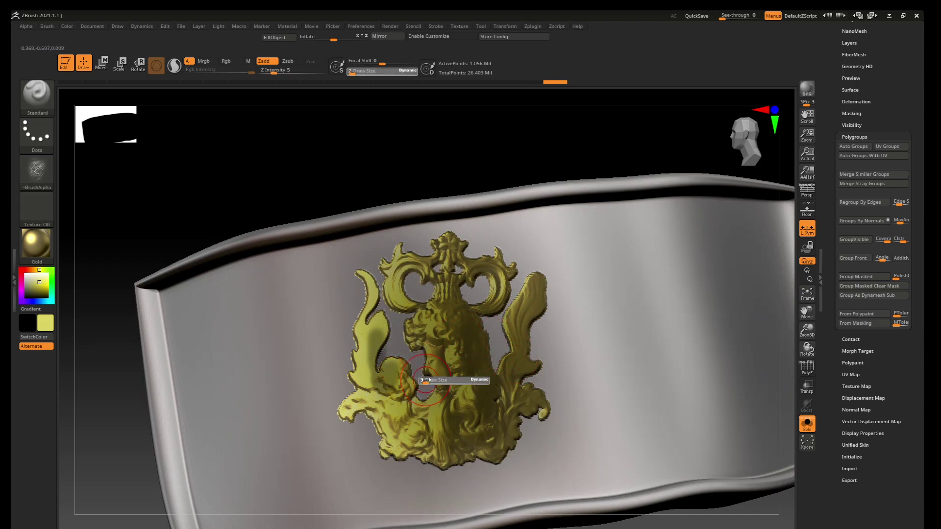
drag(419, 378, 431, 377)
key(ctrl)
Mask along the gold crest's upper-right and right edges.
mouse_move(428, 335)
ctrl+mouse_down()
mouse_move(448, 335)
mouse_move(475, 316)
mouse_move(495, 284)
mouse_move(457, 293)
mouse_move(446, 255)
mouse_move(407, 292)
mouse_move(373, 277)
mouse_move(357, 353)
mouse_move(408, 416)
mouse_move(378, 402)
mouse_move(355, 406)
mouse_move(390, 439)
mouse_move(433, 430)
mouse_move(453, 453)
mouse_move(488, 444)
mouse_move(503, 403)
ctrl+mouse_up()
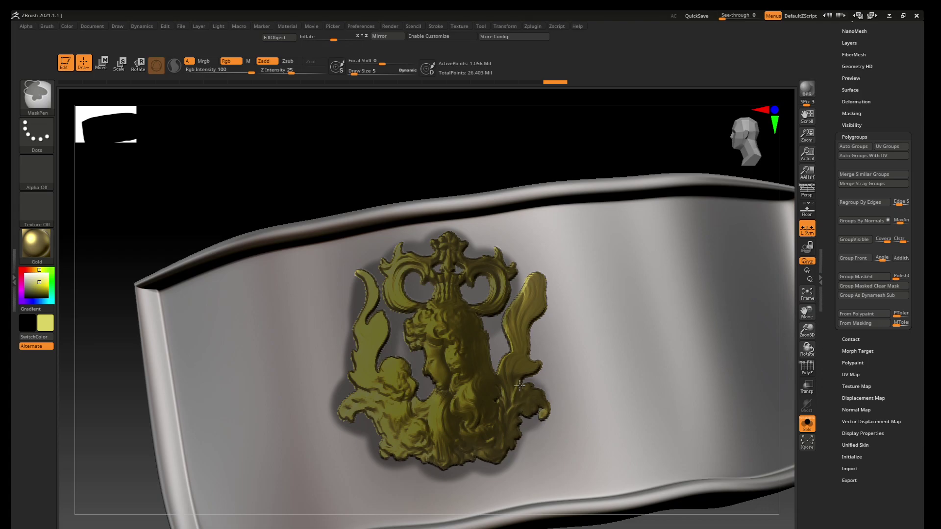
ctrl+drag(519, 386, 518, 348)
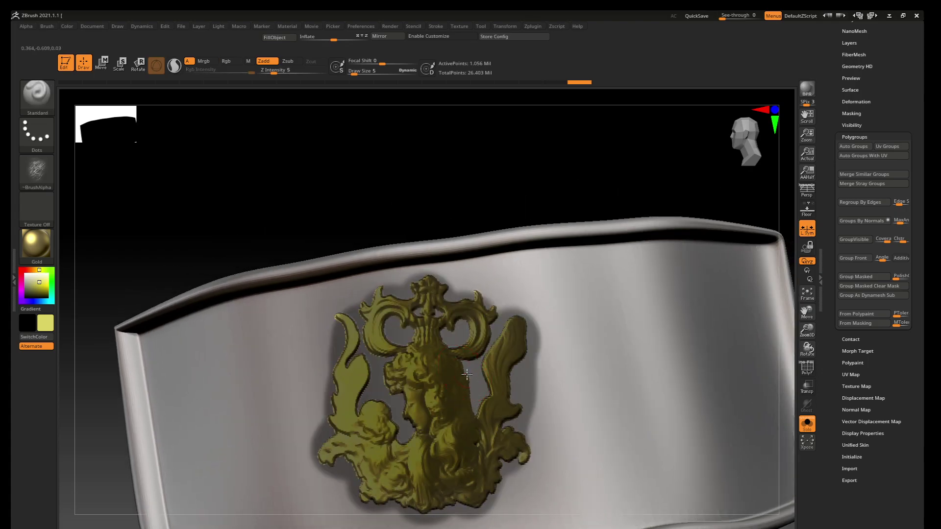
scroll(452, 397, down, 5)
right_drag(448, 382, 440, 352)
key(b)
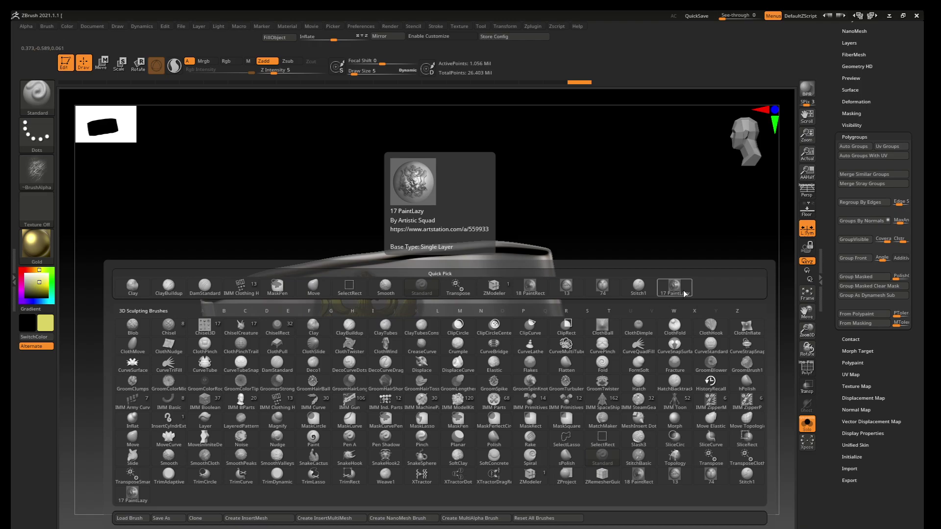
With brush 13, stamp a vertical scrollwork ornament near the plate's right edge, replacing a misplaced one.
click(567, 294)
drag(495, 384, 425, 364)
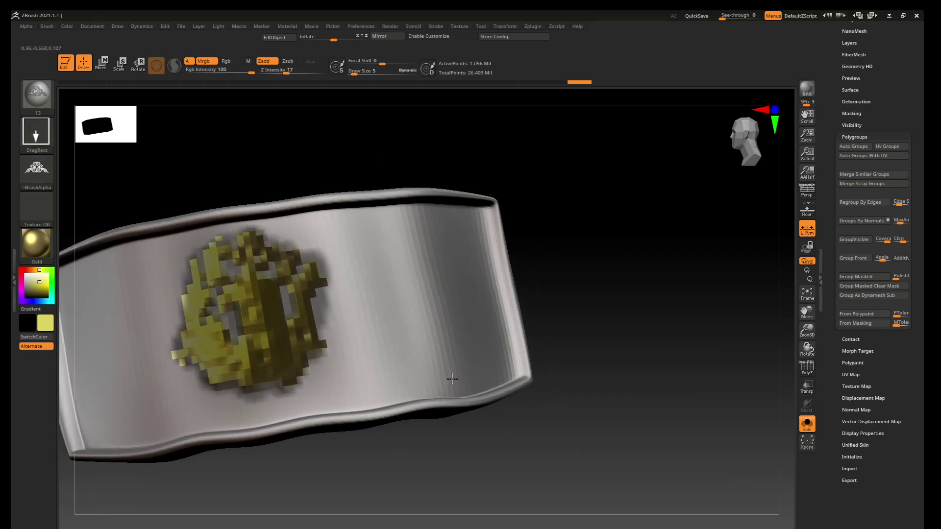
mouse_move(487, 331)
mouse_down()
mouse_move(513, 364)
mouse_move(533, 343)
mouse_up()
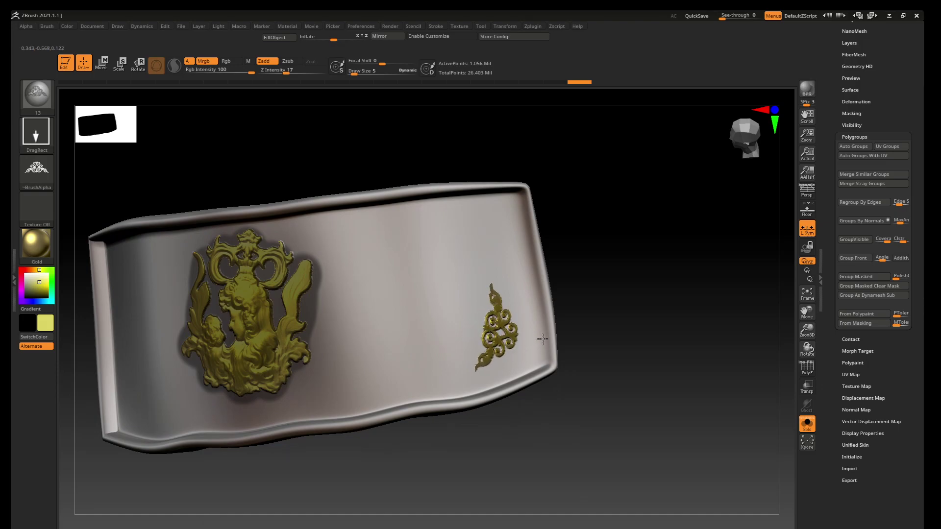
key(ctrl)
key(ctrl+z)
mouse_move(504, 343)
mouse_down()
mouse_move(562, 332)
mouse_move(561, 364)
mouse_up()
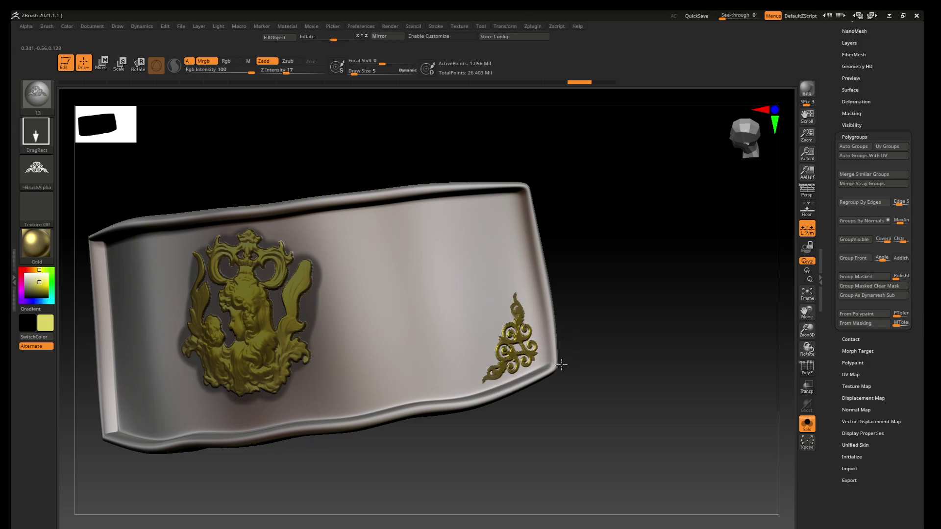
Stamp a gold corner ornament at the plate's lower-left corner and mask it.
right_drag(372, 405, 420, 397)
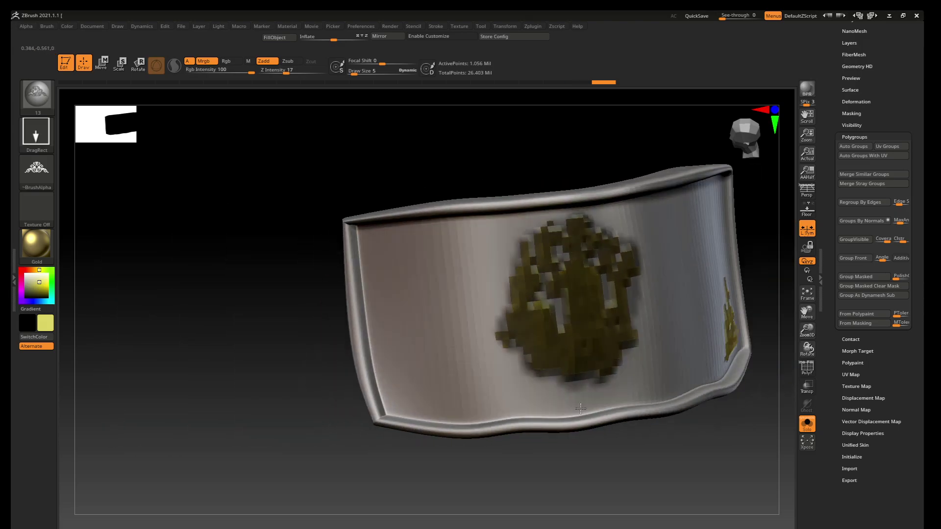
drag(423, 369, 385, 414)
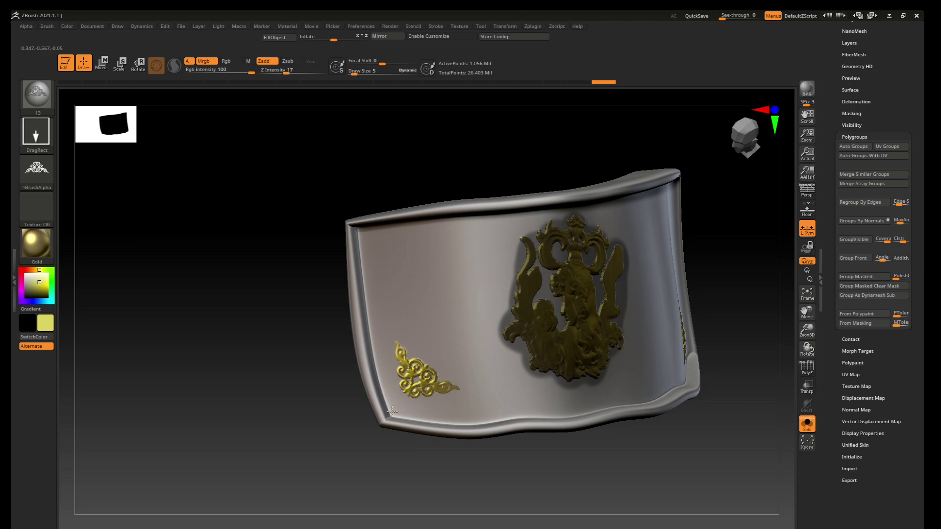
ctrl+right_drag(431, 402, 427, 380)
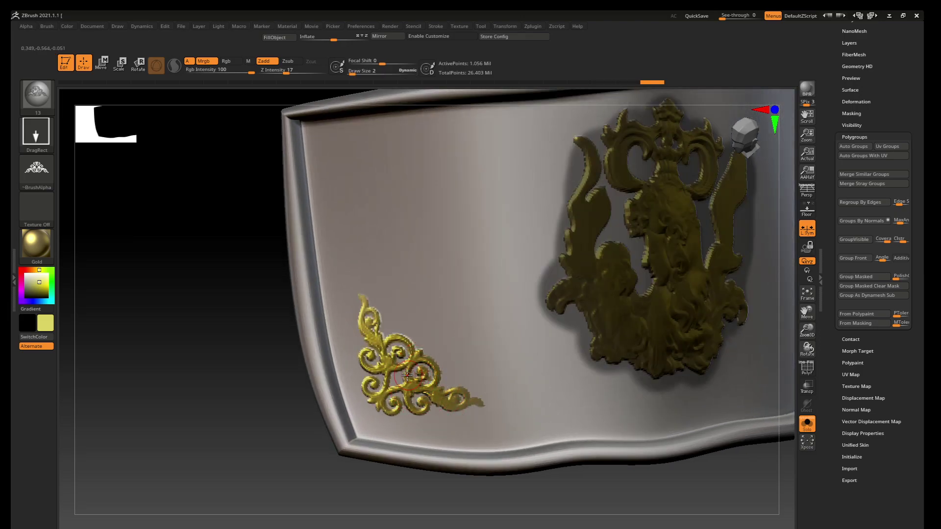
key(ctrl)
mouse_move(401, 374)
ctrl+mouse_down()
mouse_move(399, 348)
mouse_move(436, 387)
mouse_move(480, 404)
mouse_move(413, 402)
mouse_move(424, 414)
mouse_move(404, 395)
mouse_move(396, 405)
mouse_move(370, 383)
mouse_move(365, 348)
mouse_move(378, 344)
mouse_move(366, 304)
mouse_move(394, 339)
ctrl+mouse_up()
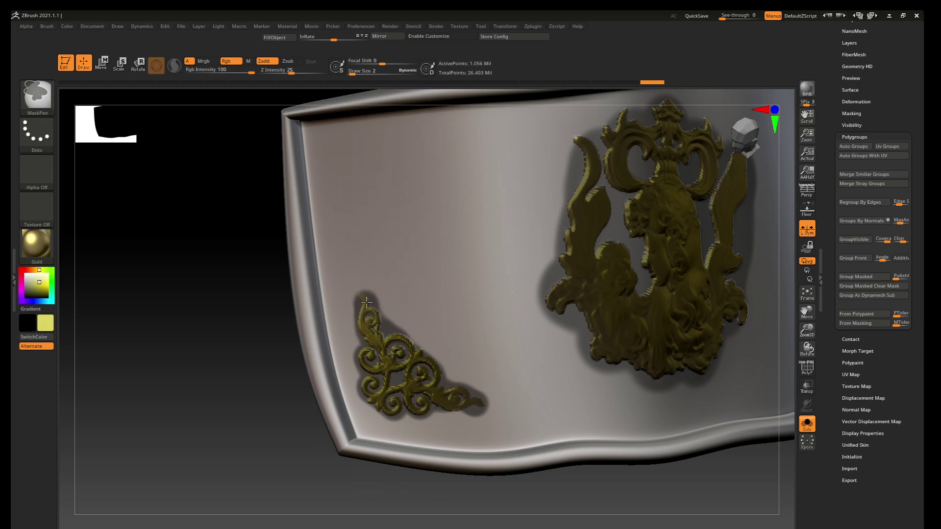
Mask the right corner scrollwork ornament from its tip down, then view the whole panel.
mouse_move(555, 366)
right_down()
mouse_move(305, 333)
mouse_move(437, 349)
mouse_move(439, 273)
right_up()
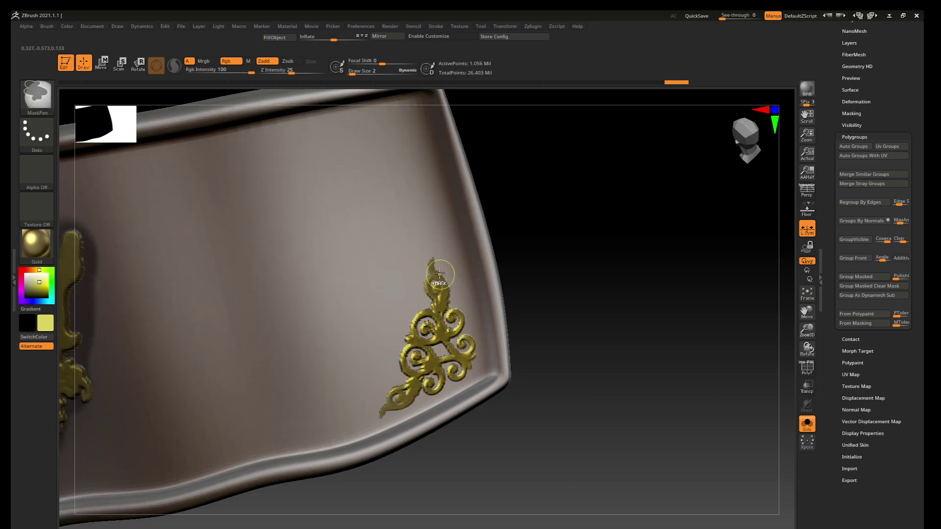
mouse_move(439, 274)
ctrl+mouse_down()
mouse_move(438, 301)
mouse_move(461, 328)
mouse_move(429, 309)
mouse_move(417, 326)
mouse_move(434, 339)
mouse_move(462, 338)
mouse_move(449, 363)
mouse_move(416, 340)
mouse_move(402, 365)
mouse_move(424, 377)
mouse_move(387, 409)
ctrl+mouse_up()
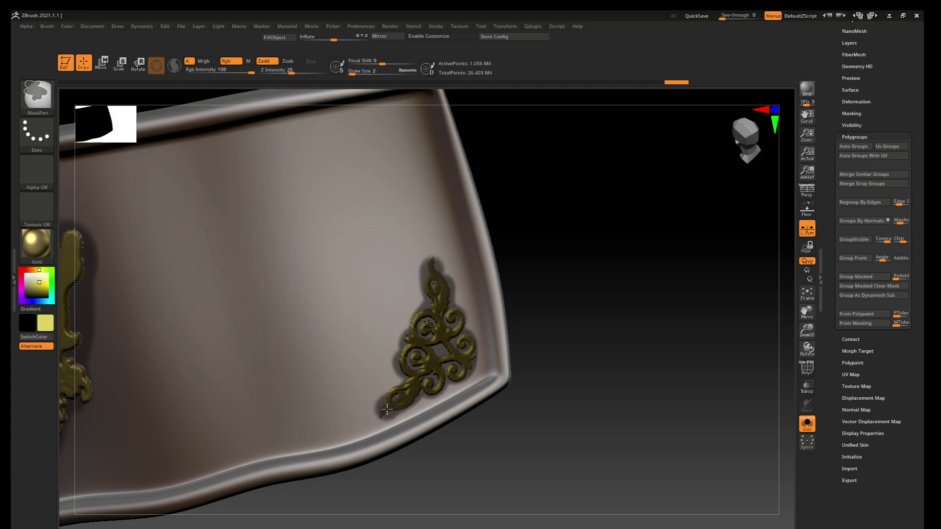
mouse_move(378, 374)
right_down()
mouse_move(514, 380)
mouse_move(461, 340)
mouse_move(466, 358)
mouse_move(450, 371)
right_up()
Select the Standard brush at Draw Size 5 and hide the plate's outer rim.
key(b)
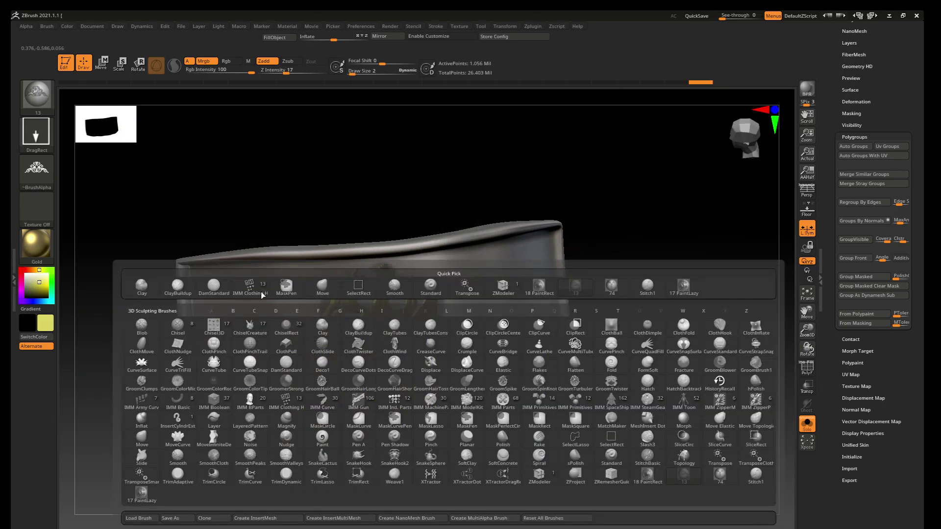
click(429, 285)
key(s)
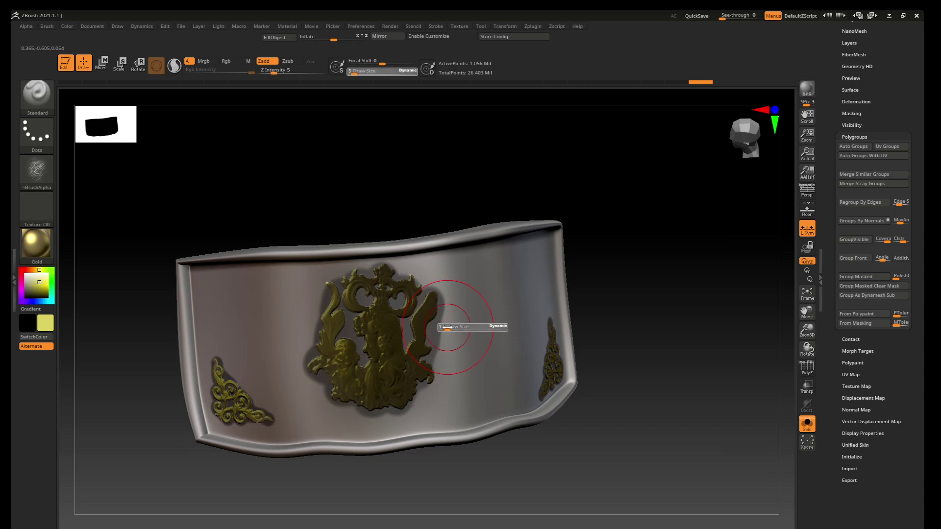
right_drag(463, 375, 470, 333)
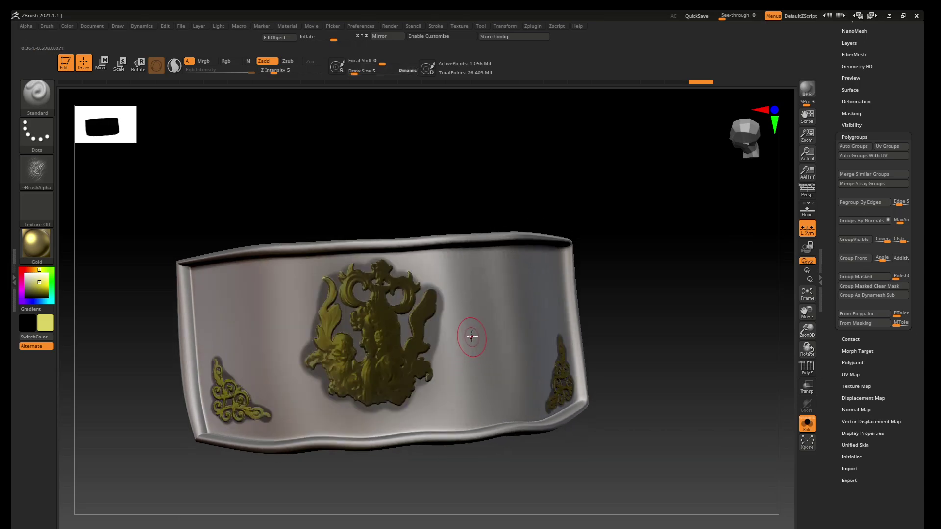
ctrl+shift+click(492, 323)
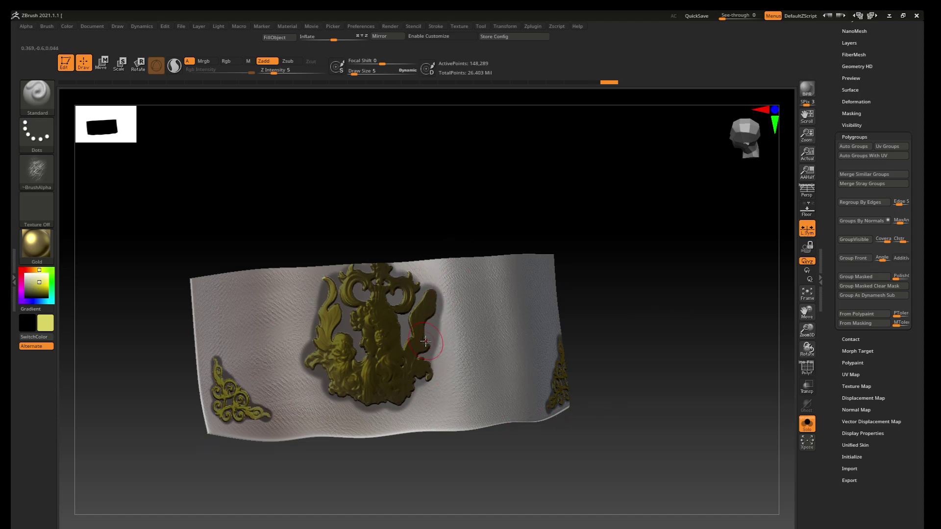
Check the wrinkle-textured inner panel from both sides, then unhide the rolled rim.
right_drag(365, 335, 469, 244)
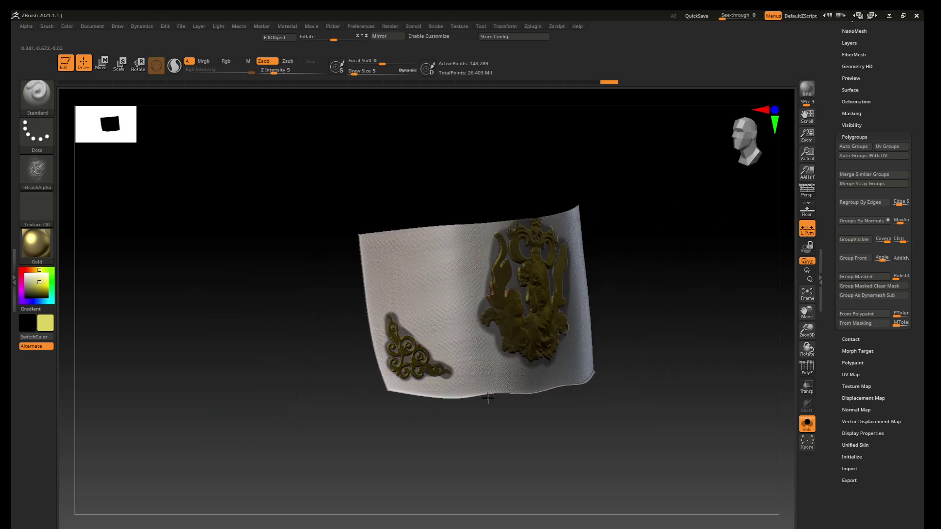
right_drag(631, 393, 493, 357)
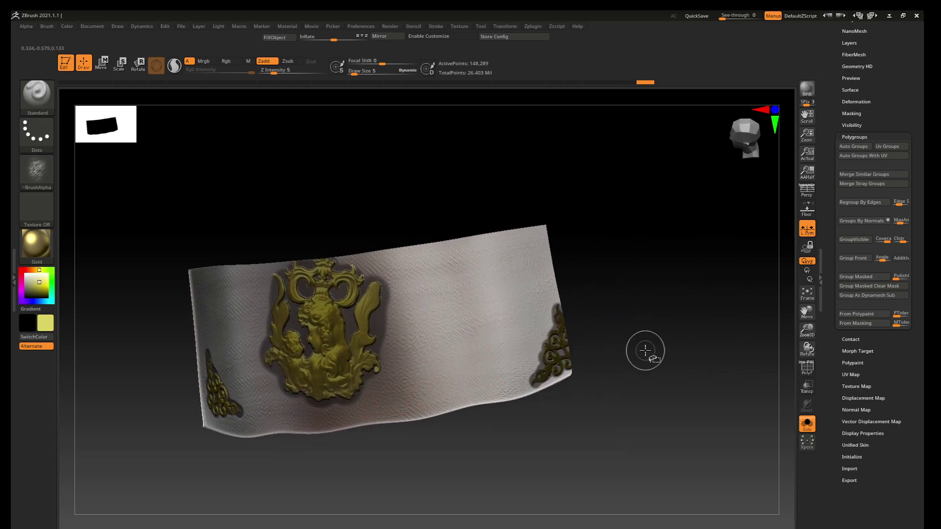
ctrl+shift+click(661, 399)
right_drag(573, 389, 583, 297)
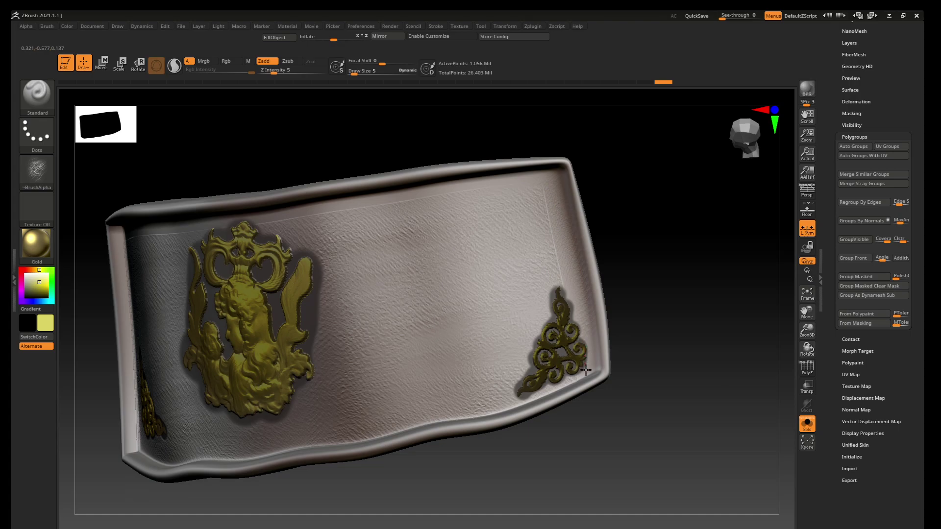
Add a sculpt stroke to the plate surface while inspecting it from several angles.
right_drag(532, 391, 554, 413)
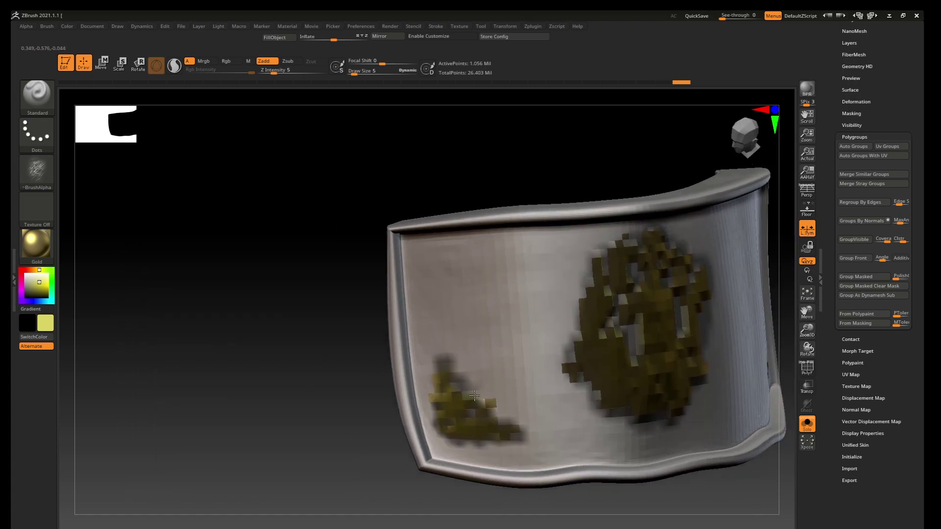
right_drag(564, 350, 438, 270)
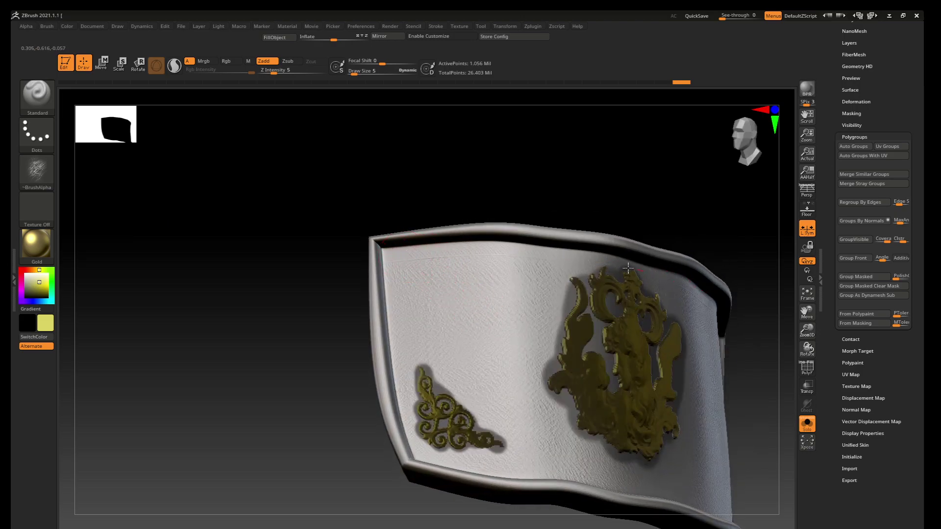
right_drag(382, 253, 651, 326)
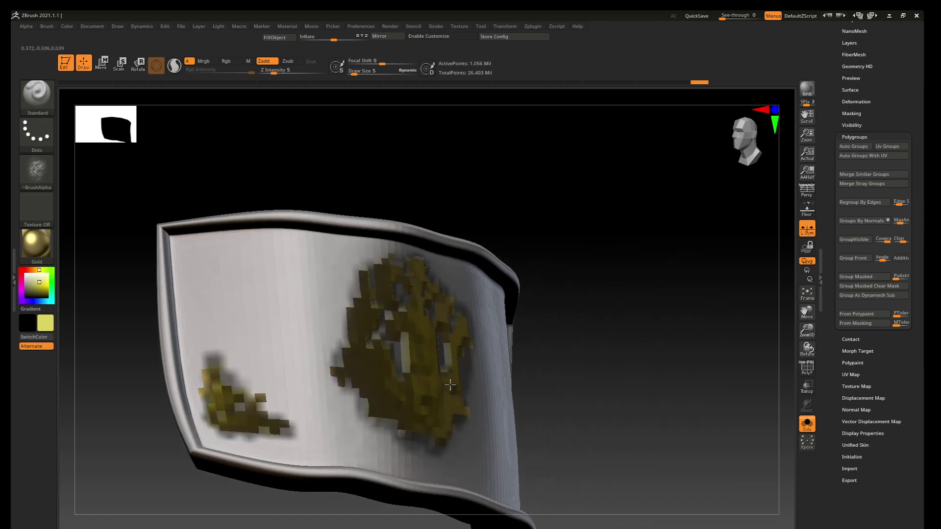
drag(592, 294, 609, 318)
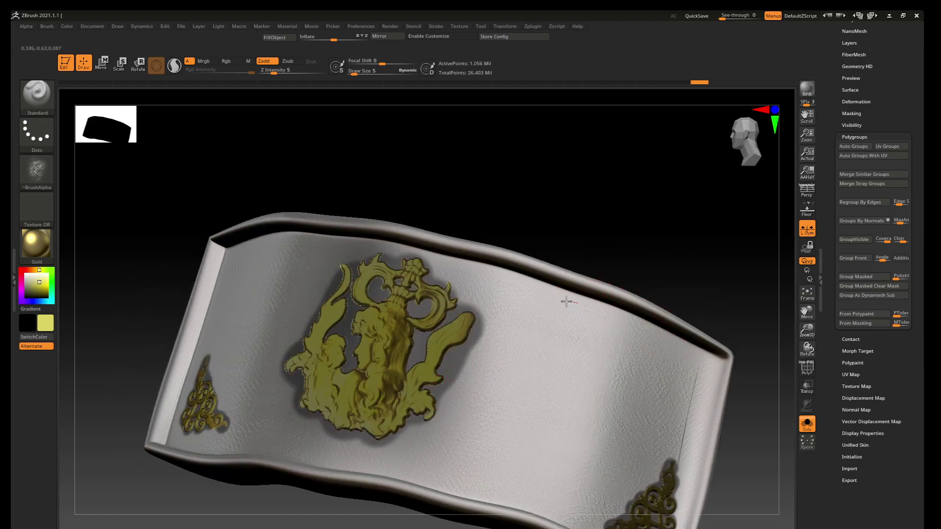
drag(485, 268, 473, 294)
mouse_move(437, 335)
right_down()
mouse_move(540, 405)
mouse_move(485, 383)
mouse_move(676, 428)
right_up()
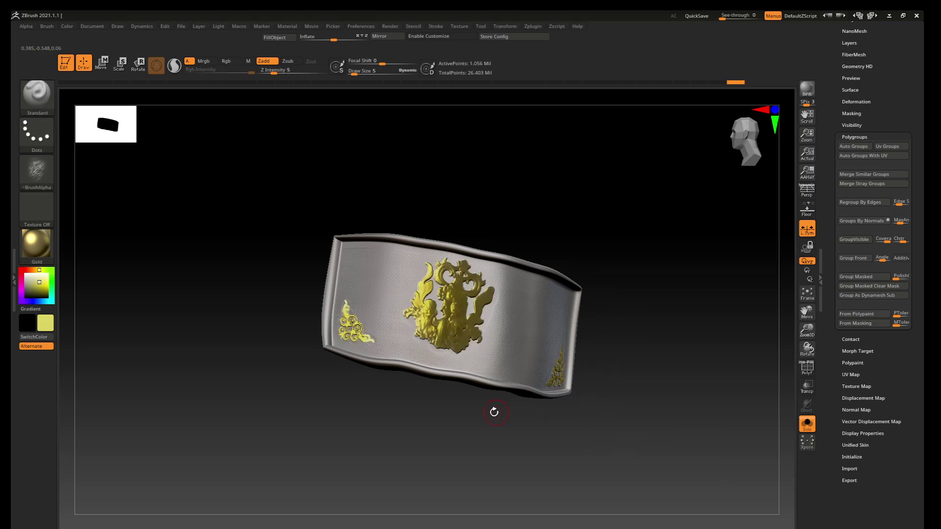
right_drag(494, 410, 464, 439)
right_drag(468, 386, 787, 464)
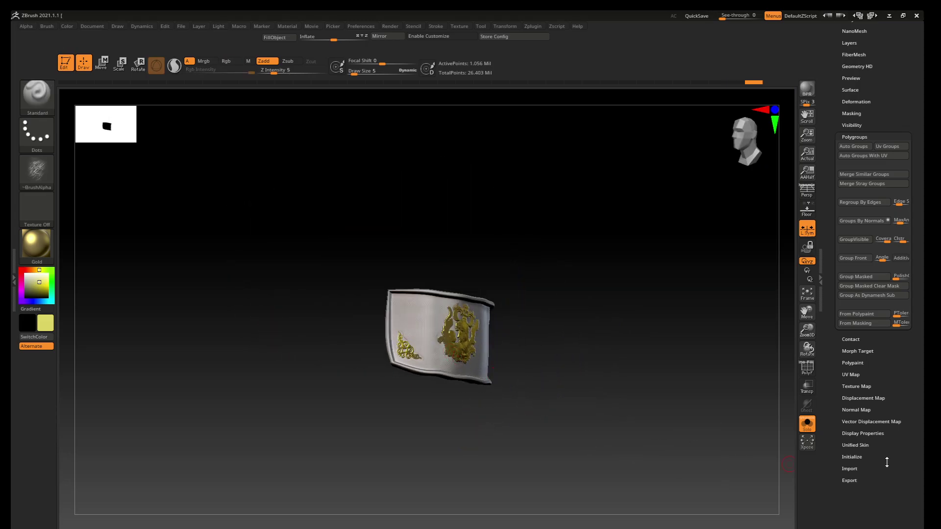
Turn off Solo to show the whole knight and make subtool 13 'armour full body25' active.
click(813, 426)
mouse_move(529, 363)
right_down()
mouse_move(438, 370)
mouse_move(495, 350)
right_up()
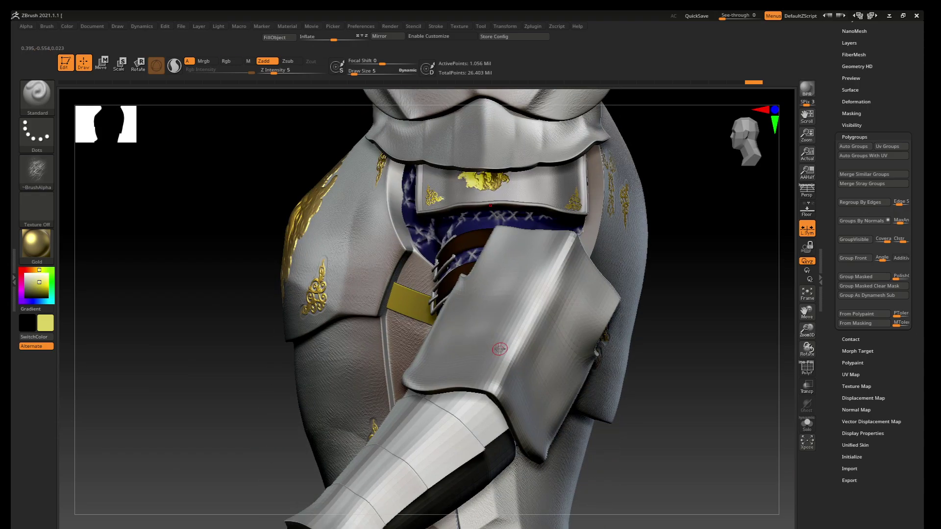
mouse_move(486, 358)
right_down()
mouse_move(516, 330)
mouse_move(505, 396)
right_up()
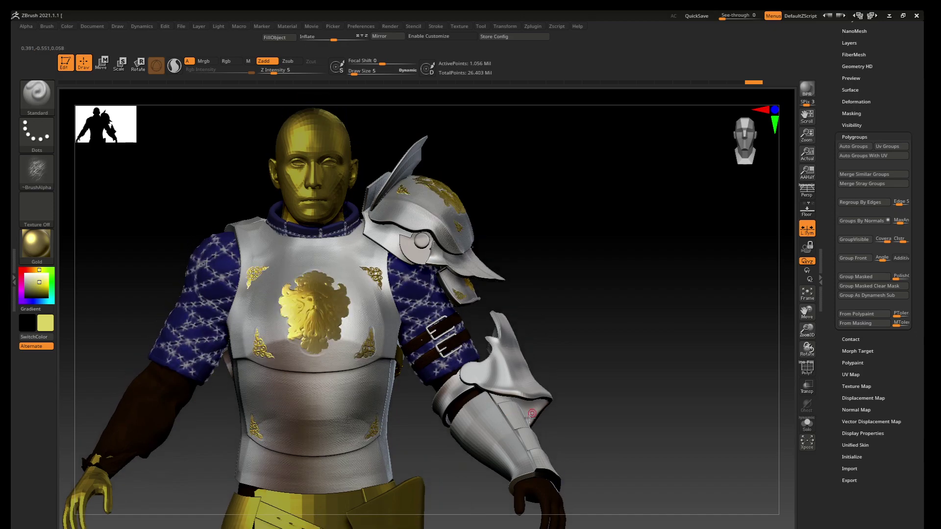
mouse_move(505, 395)
right_down()
mouse_move(511, 379)
mouse_move(520, 393)
right_up()
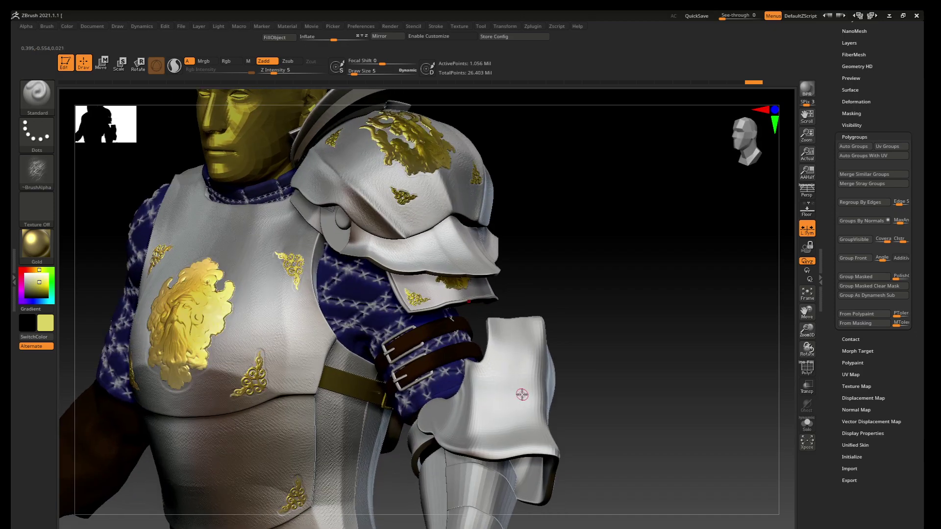
alt+click(520, 393)
right_drag(508, 435, 534, 420)
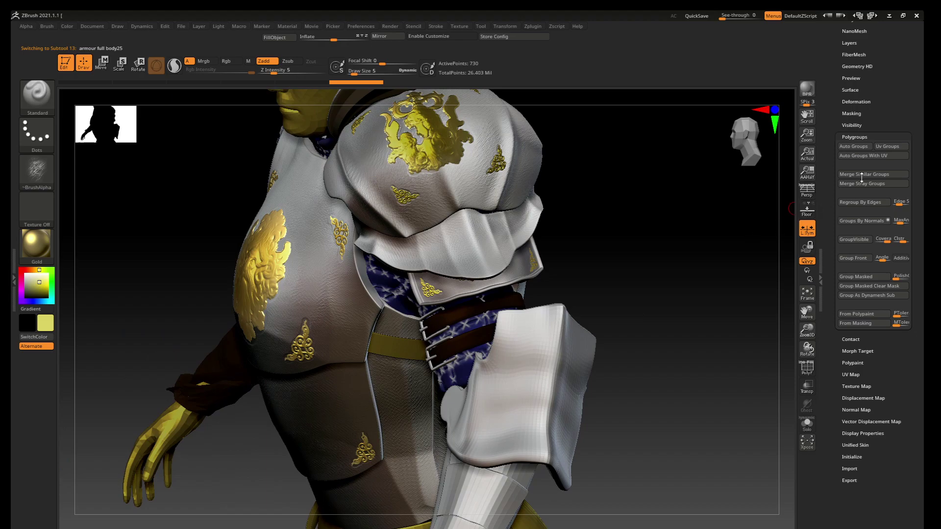
Apply Dynamic Subdiv on armour full body25, then lower SDiv from 7 to 5.
scroll(919, 80, up, 5)
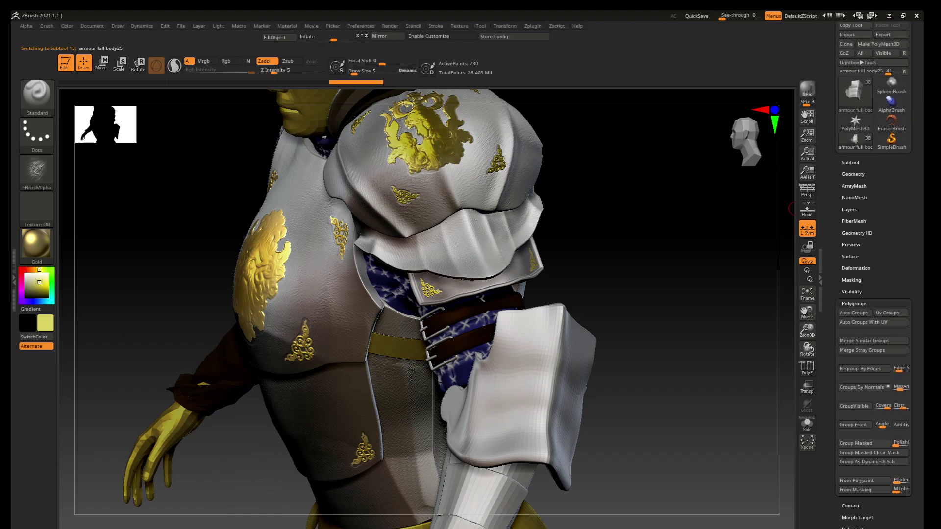
click(850, 162)
click(860, 459)
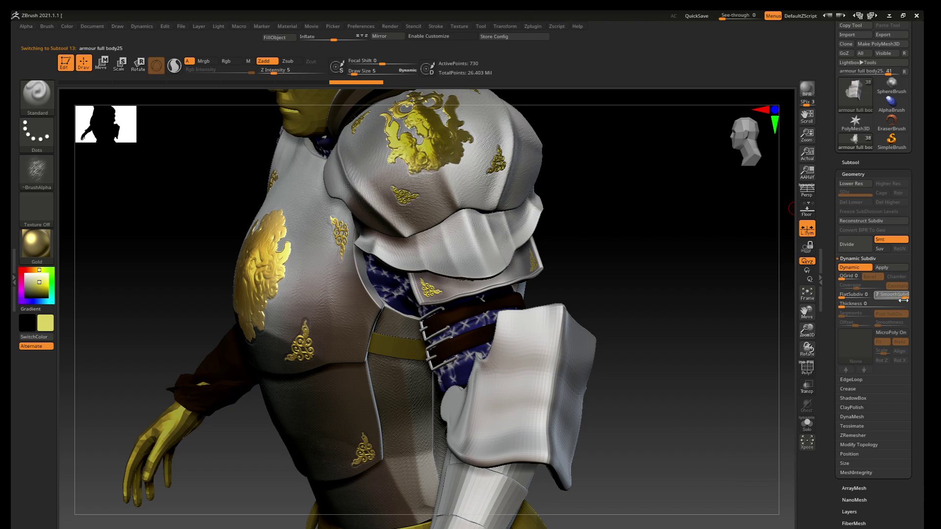
click(891, 269)
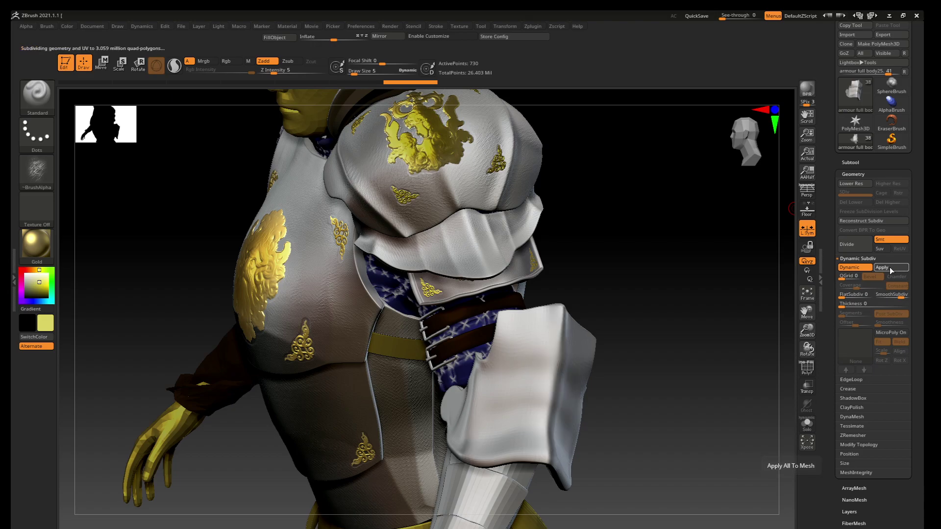
drag(561, 441, 538, 388)
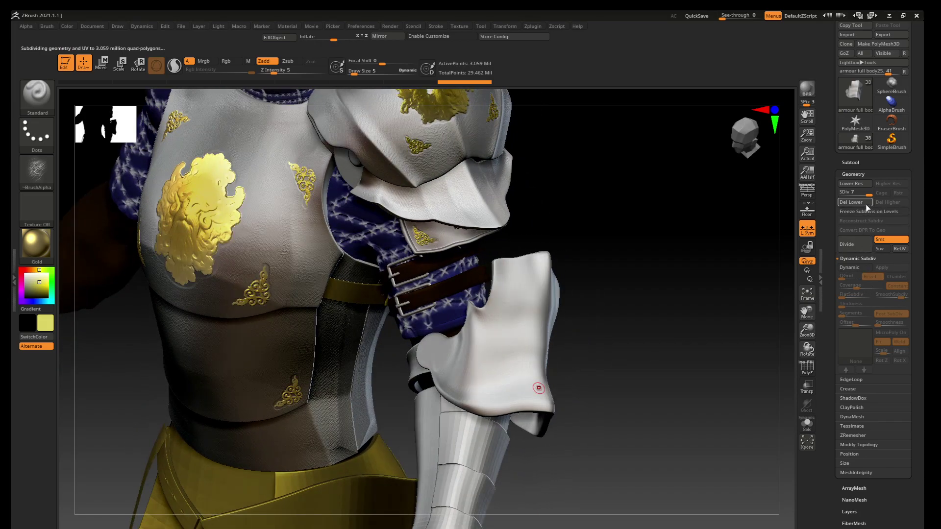
drag(868, 192, 861, 196)
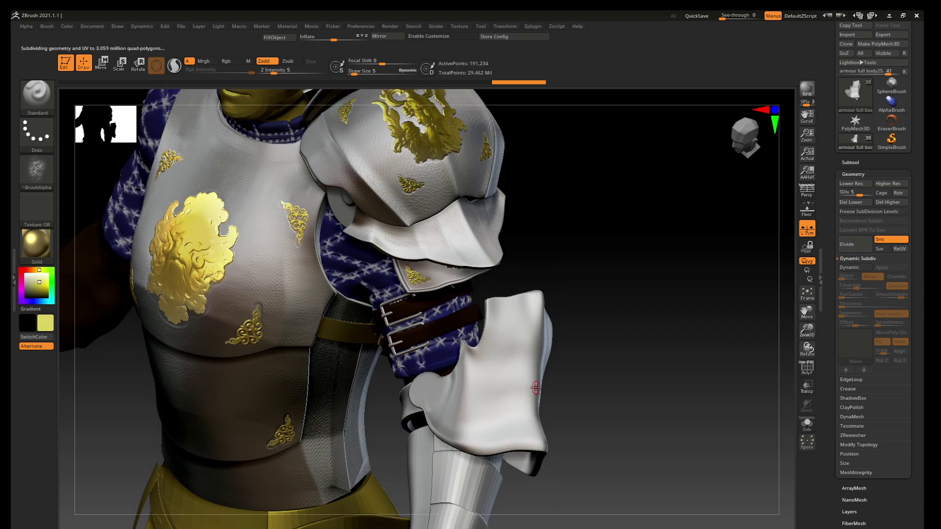
Select the Move brush at Draw Size 48 and view the elbow guard from above.
key(b)
key(m)
key(v)
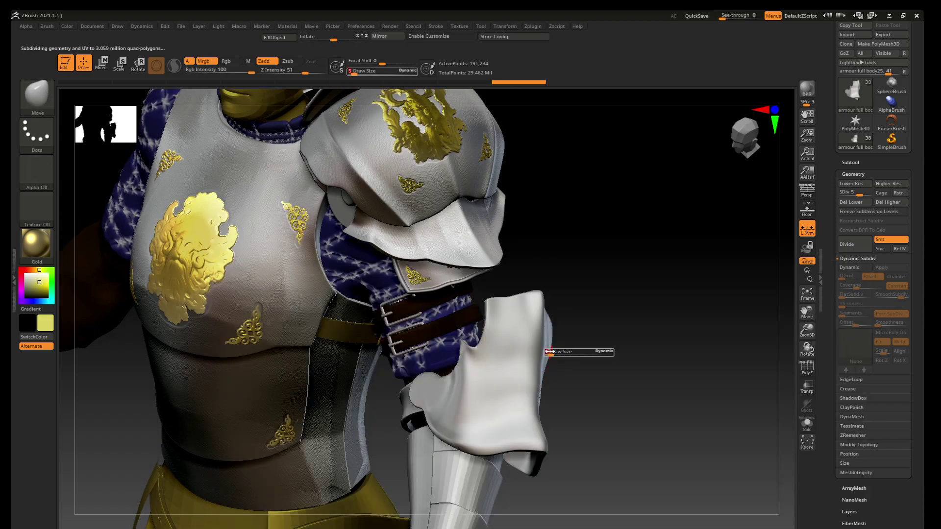
key(s)
click(553, 349)
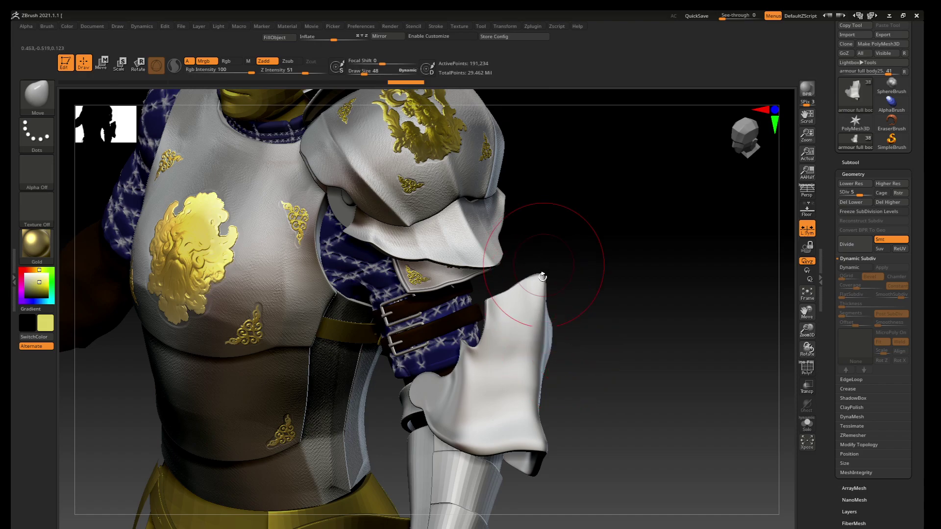
mouse_move(542, 267)
mouse_down()
mouse_move(544, 448)
mouse_move(554, 468)
mouse_up()
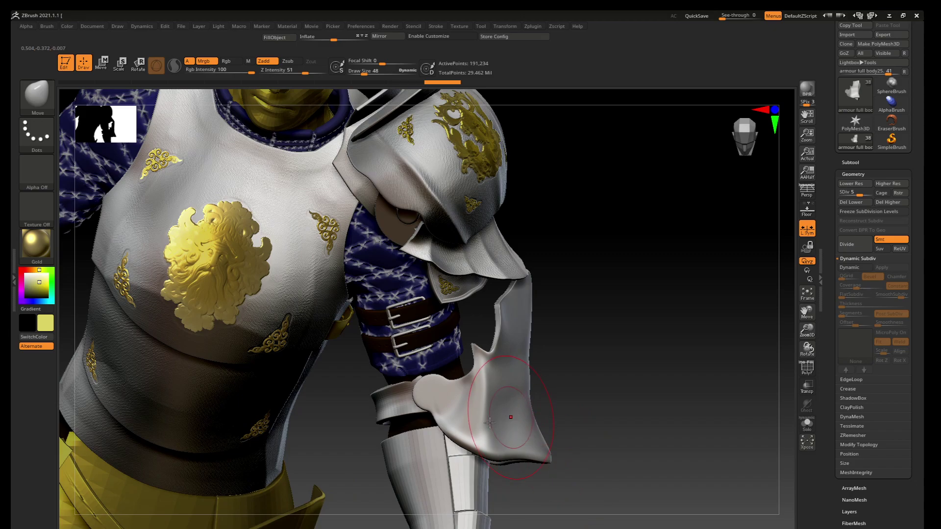
mouse_move(490, 423)
mouse_down()
mouse_move(600, 308)
mouse_move(585, 329)
mouse_up()
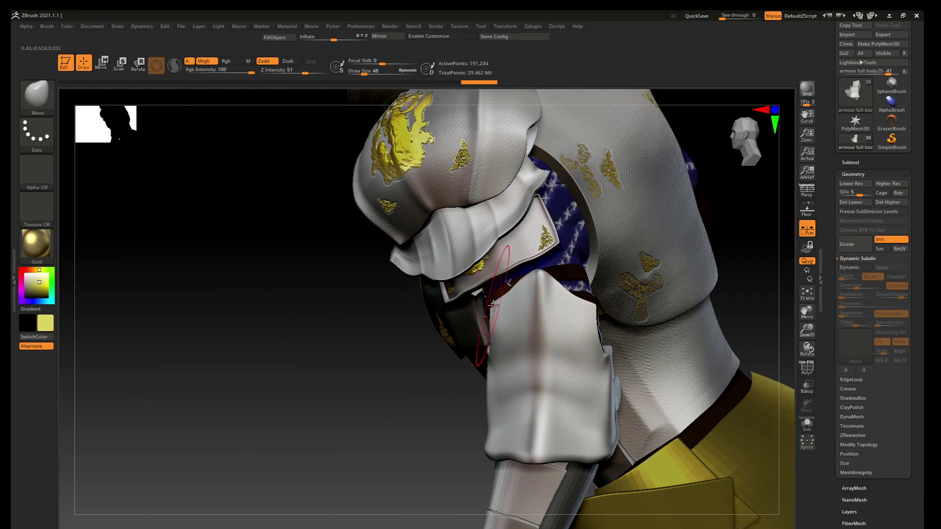
Reshape the elbow guard's outer edge and pull its top wider with a slightly larger brush.
drag(493, 304, 534, 314)
mouse_move(578, 421)
mouse_down()
mouse_move(607, 413)
mouse_move(573, 384)
mouse_move(580, 466)
mouse_up()
key(s)
mouse_move(559, 362)
mouse_down()
mouse_move(559, 278)
mouse_move(568, 280)
mouse_up()
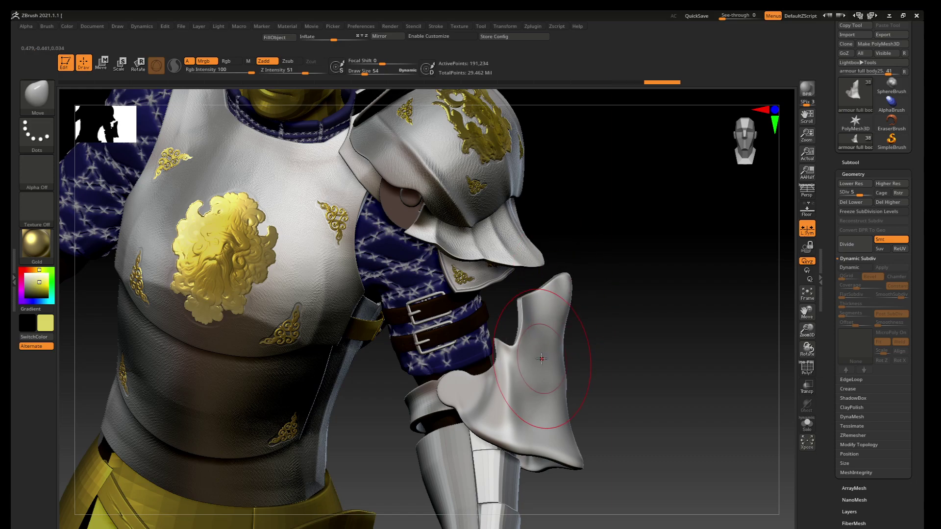
mouse_move(559, 387)
mouse_down()
mouse_move(566, 416)
mouse_move(585, 392)
mouse_up()
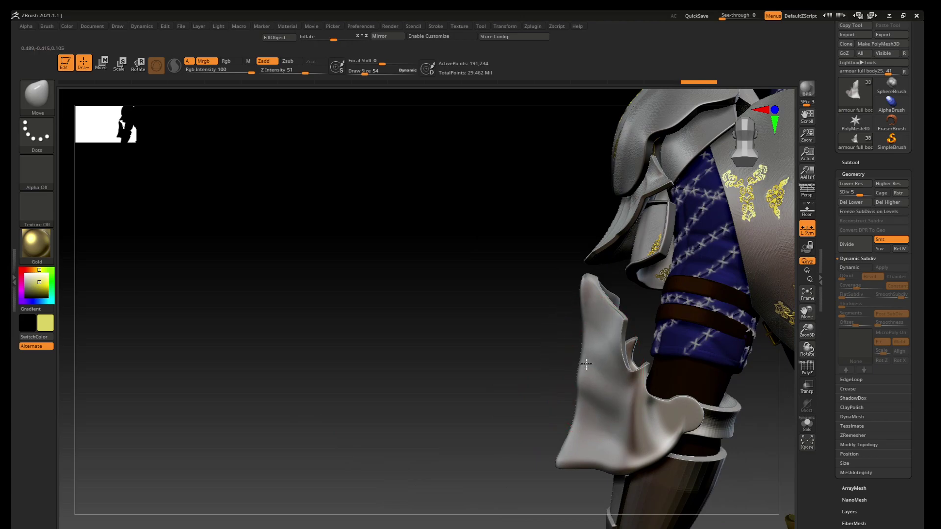
mouse_move(595, 417)
right_down()
mouse_move(589, 401)
mouse_move(569, 415)
mouse_move(502, 390)
right_up()
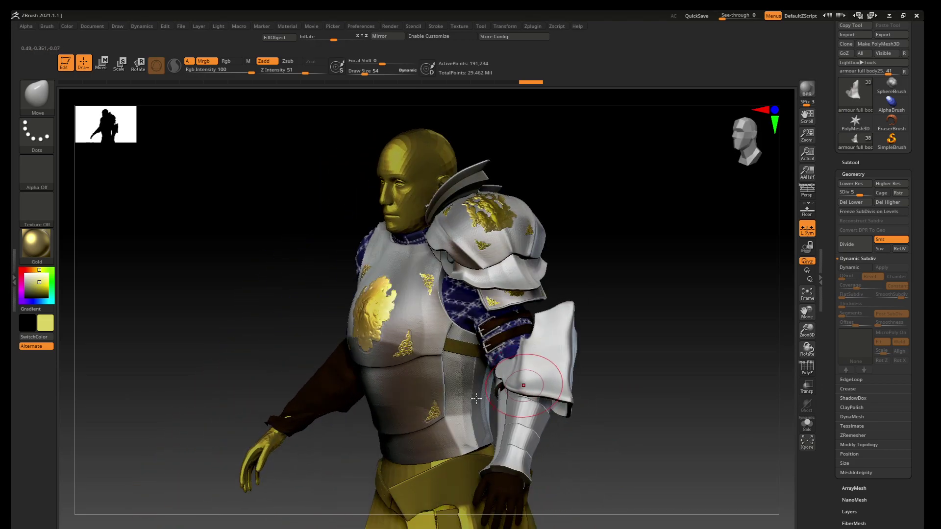
alt+right_drag(502, 391, 489, 385)
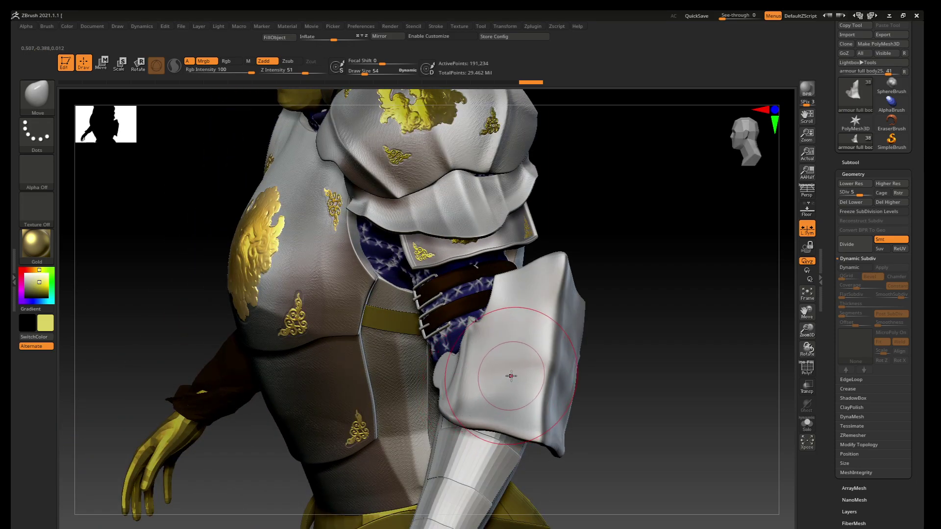
key(comma)
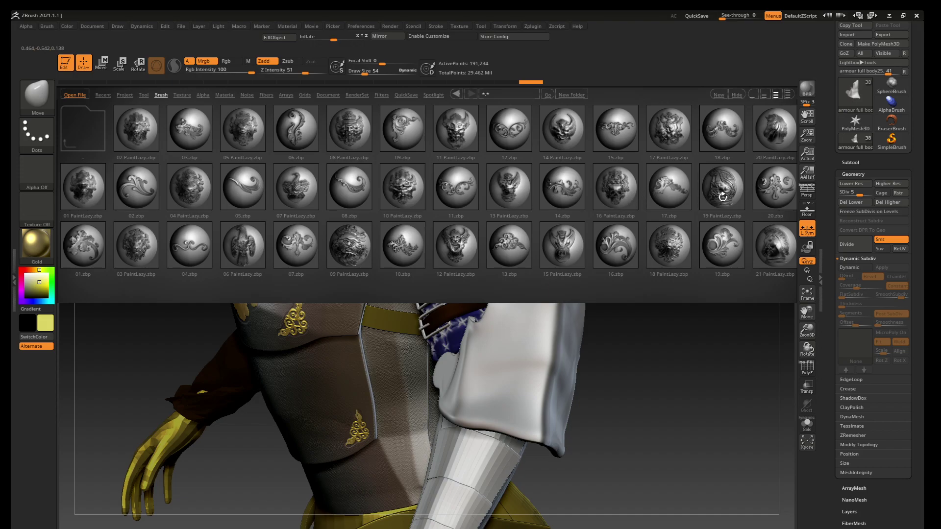
Load the 28 PaintLazy.zbp brush from LightBox.
click(722, 196)
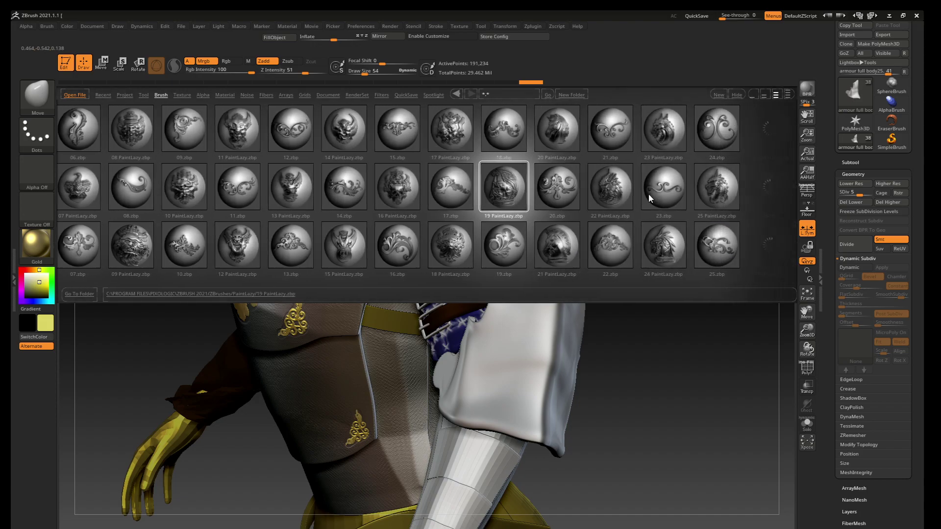
drag(648, 194, 452, 206)
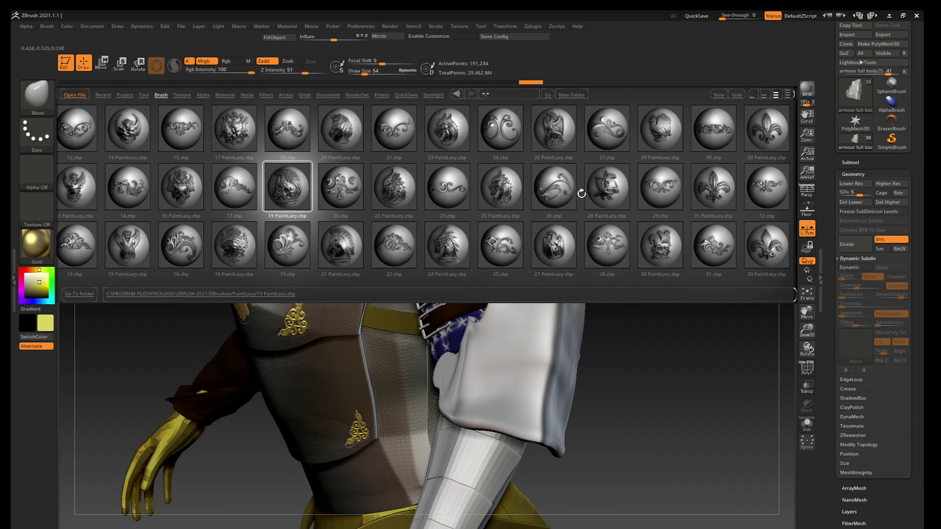
double_click(604, 192)
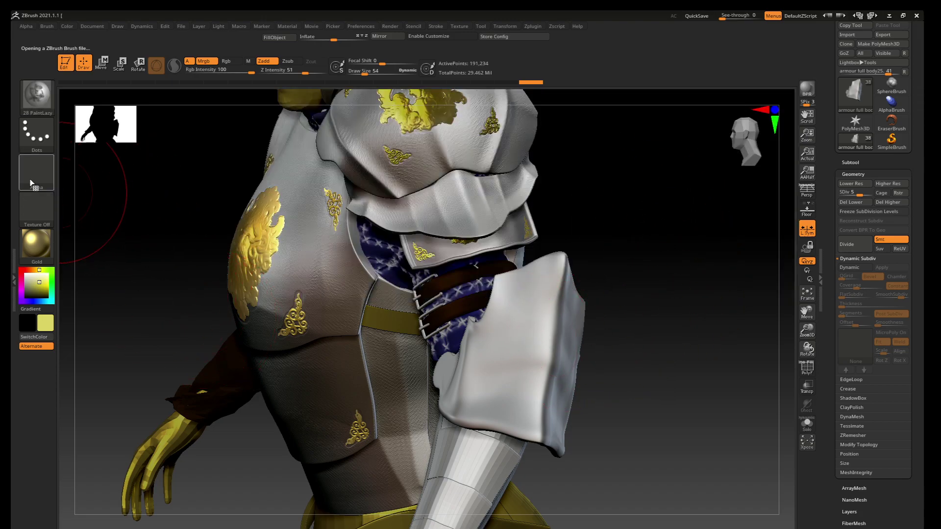
Import winged-horse image 28 from PSD Alphas as the brush alpha.
click(35, 174)
click(98, 353)
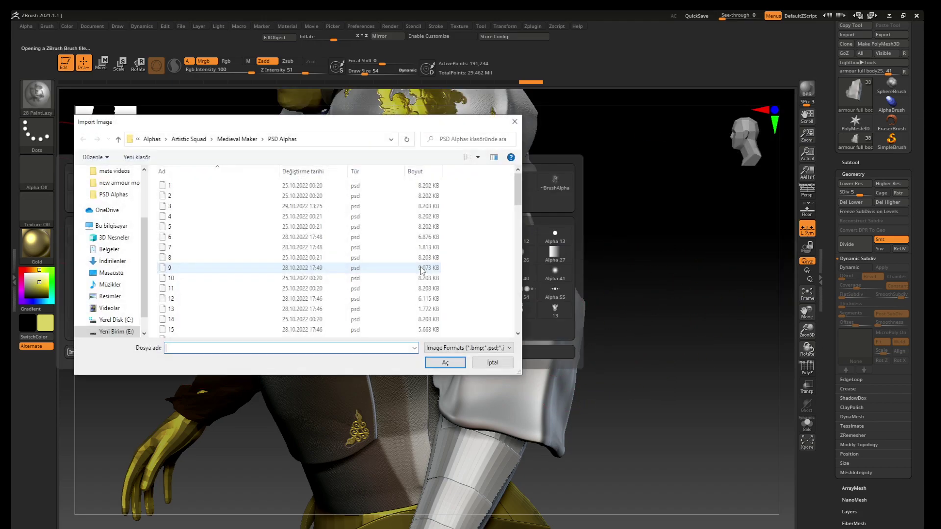
scroll(239, 310, down, 1)
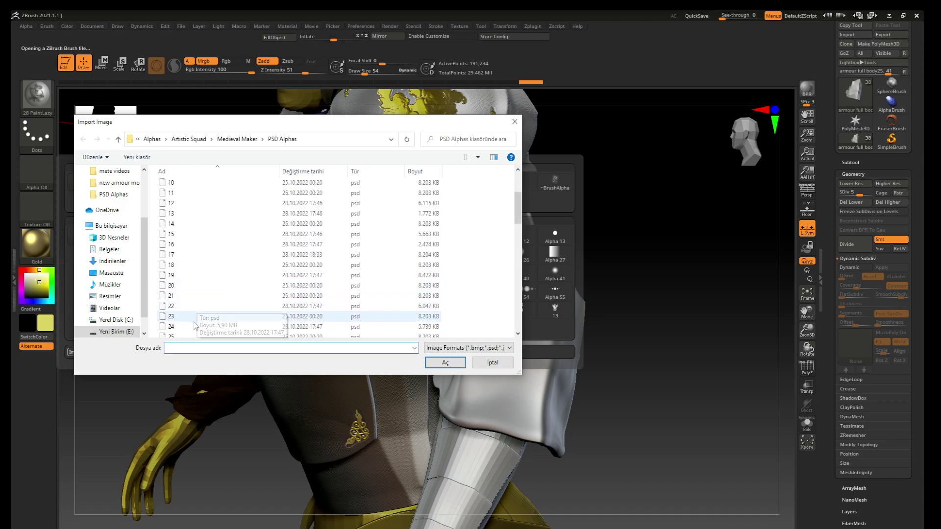
scroll(193, 313, down, 2)
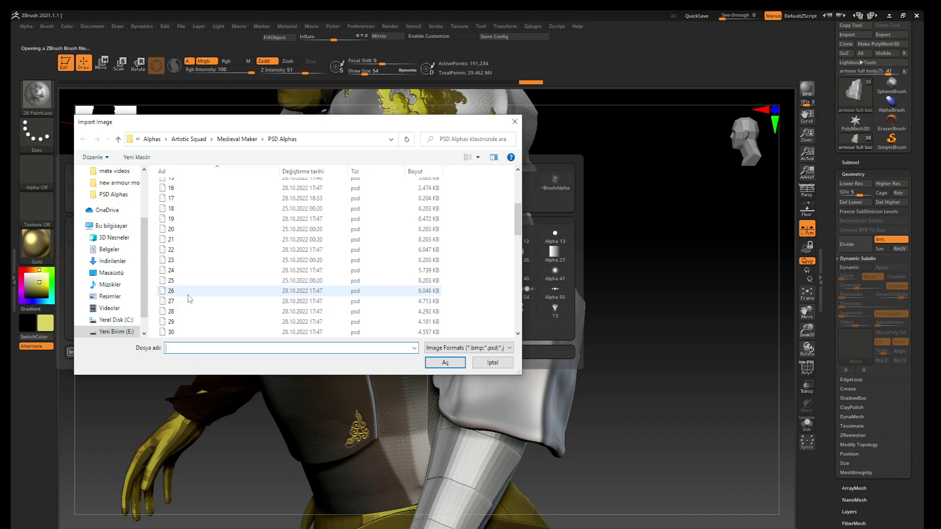
click(196, 314)
Import image 28 as the alpha, shrink the brush to size 19, and undo a test stamp.
double_click(195, 315)
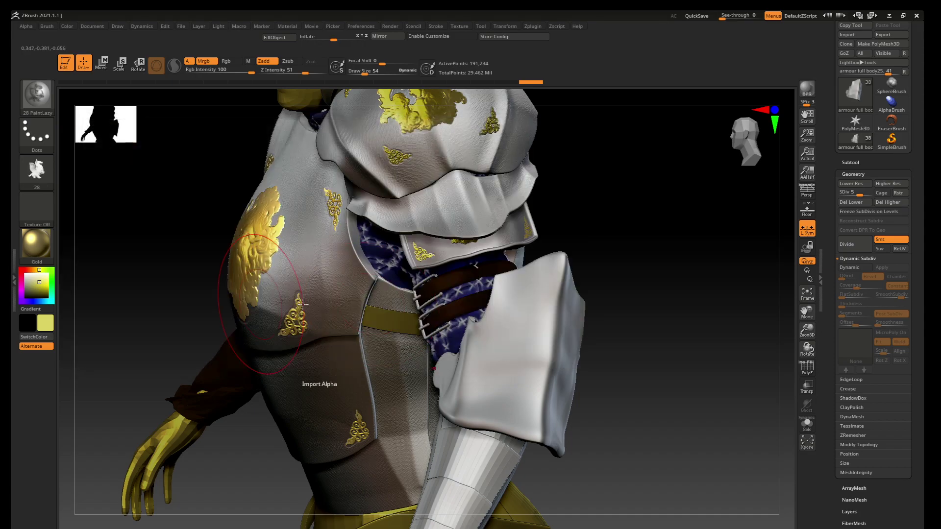
scroll(456, 326, up, 2)
scroll(456, 324, up, 1)
scroll(456, 324, up, 2)
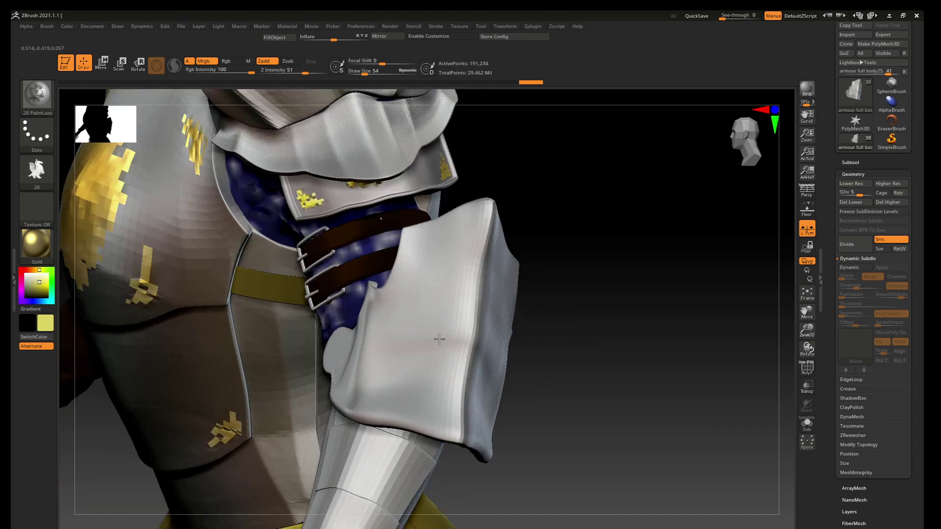
scroll(456, 325, up, 1)
key(s)
drag(456, 324, 448, 324)
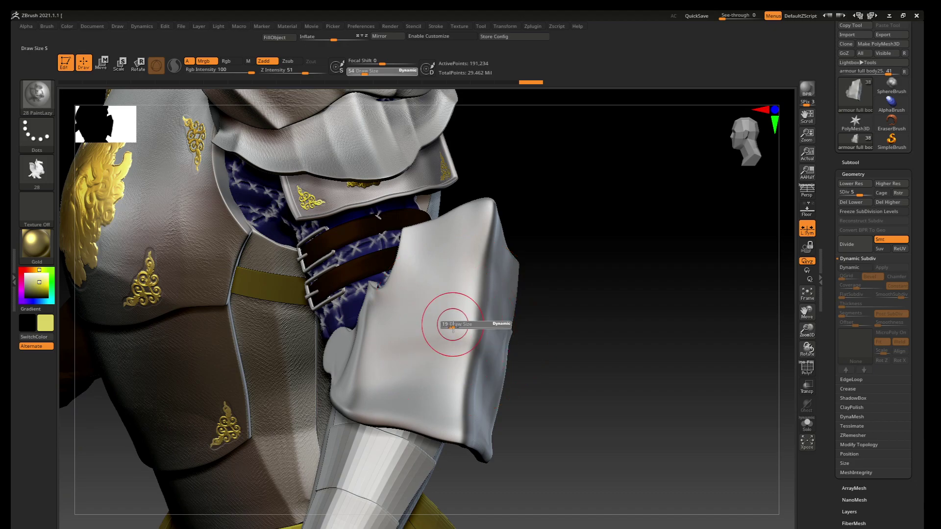
right_drag(451, 325, 470, 327)
click(476, 328)
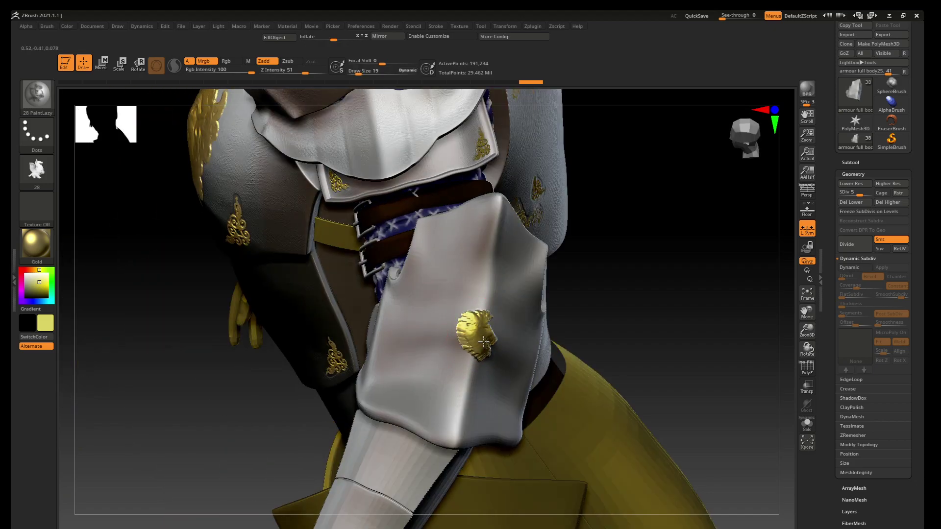
key(ctrl+z)
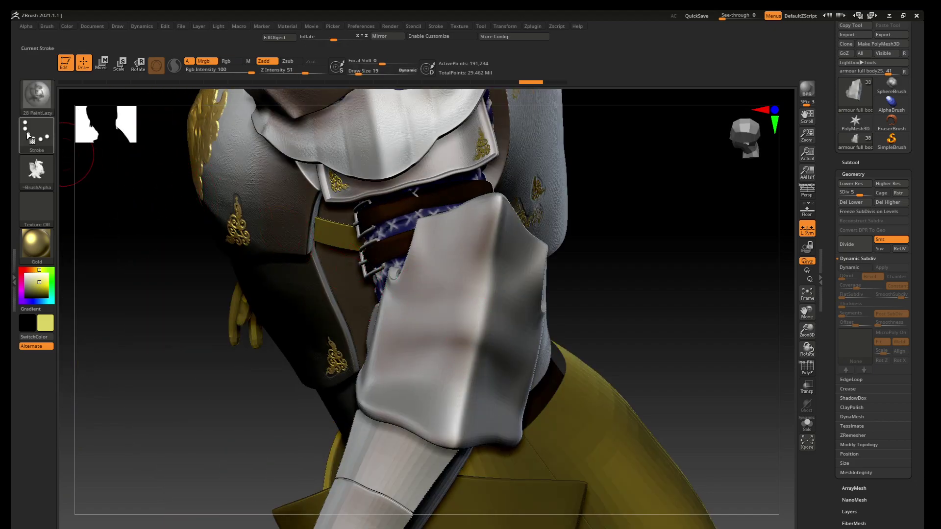
Switch to the DragRect stroke, lower Z Intensity to 27, and stamp the pegasus on the plate.
click(37, 133)
click(125, 149)
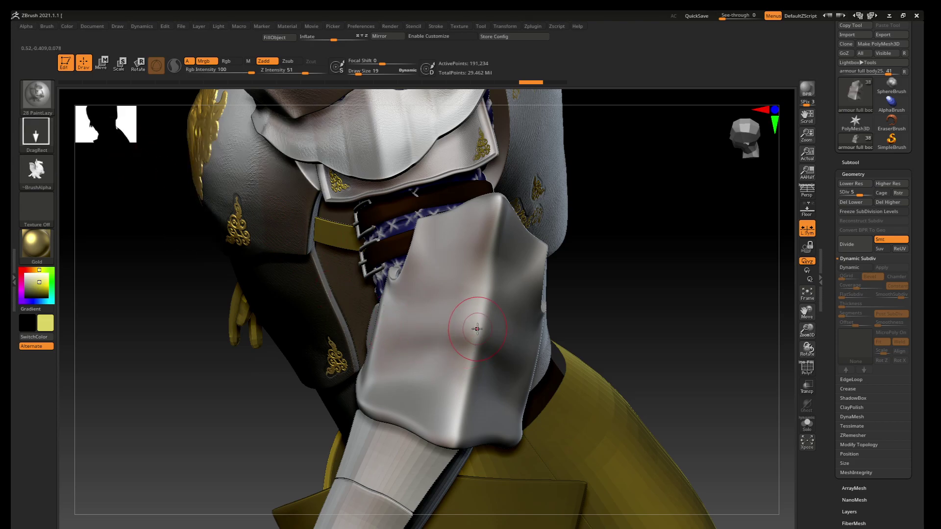
drag(505, 294, 507, 268)
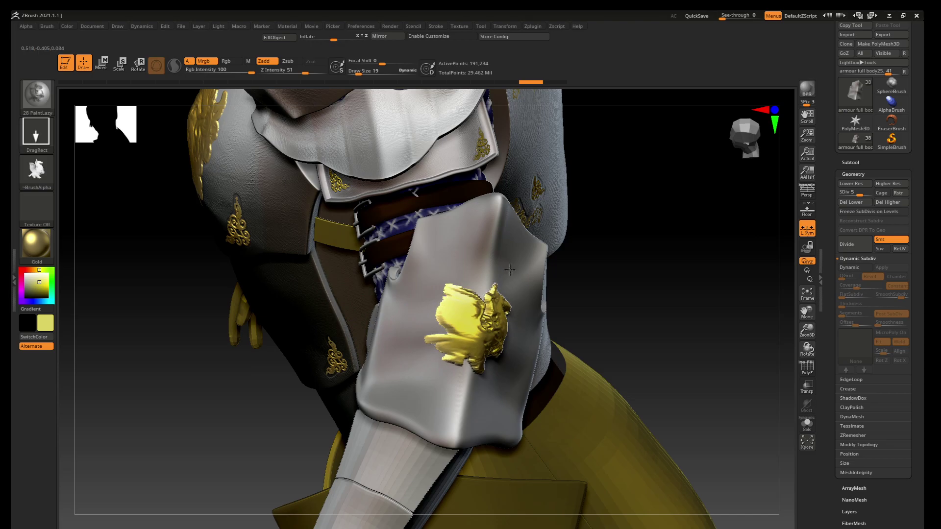
mouse_move(509, 269)
right_down()
mouse_move(497, 425)
mouse_move(490, 397)
right_up()
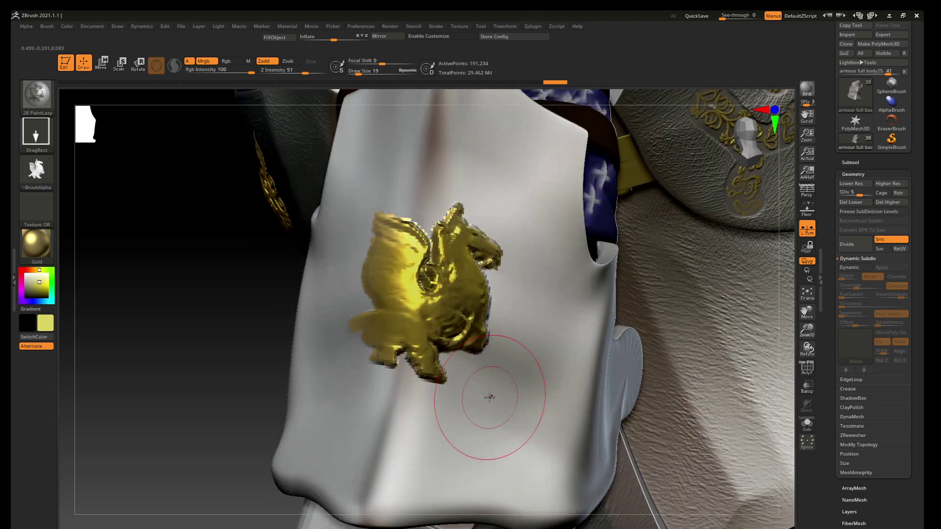
key(ctrl+z)
drag(304, 73, 292, 73)
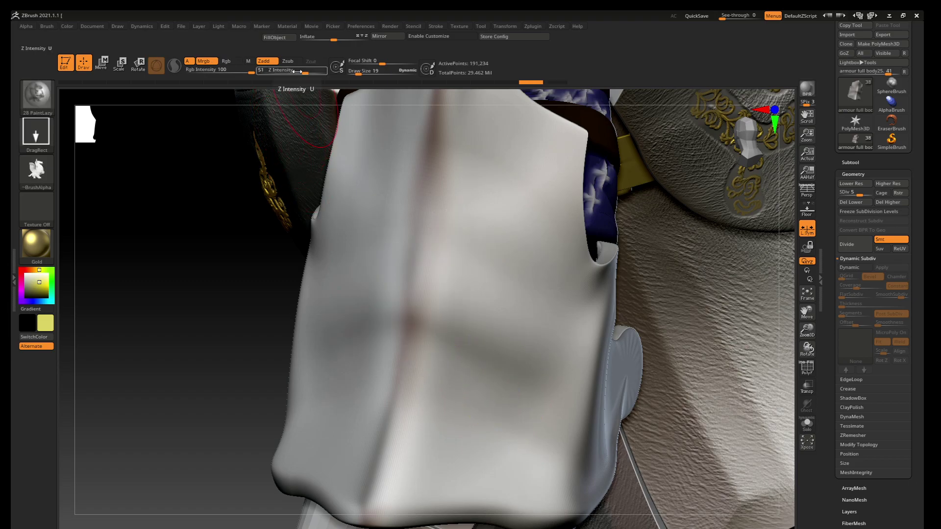
mouse_move(416, 283)
mouse_down()
mouse_move(444, 196)
mouse_move(509, 93)
mouse_up()
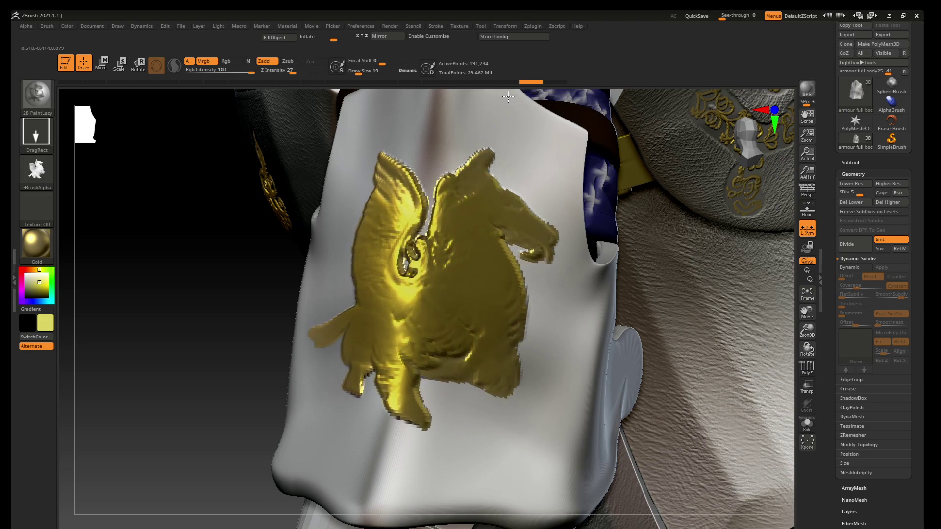
mouse_move(509, 93)
ctrl+right_down()
mouse_move(455, 357)
mouse_move(445, 335)
mouse_move(481, 351)
mouse_move(500, 433)
mouse_move(497, 362)
ctrl+right_up()
Set brush size 8, raise SDiv to 7, and restamp the pegasus at higher resolution.
key(s)
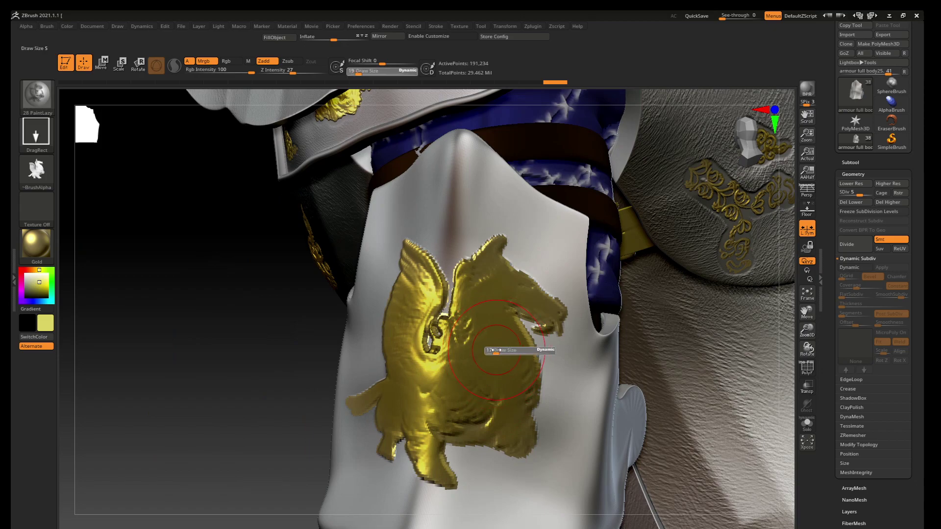
key(Return)
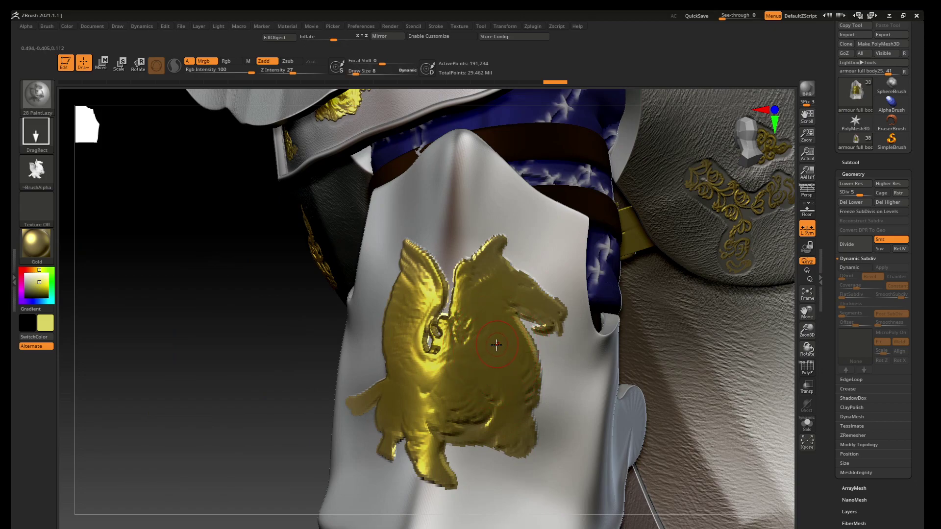
key(ctrl+z)
drag(863, 194, 871, 194)
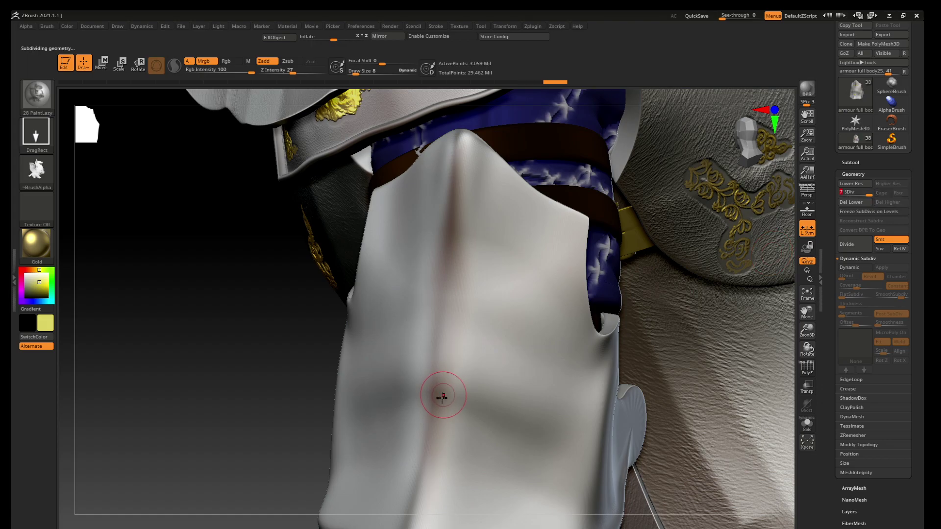
mouse_move(445, 375)
mouse_down()
mouse_move(490, 323)
mouse_move(495, 216)
mouse_move(509, 184)
mouse_up()
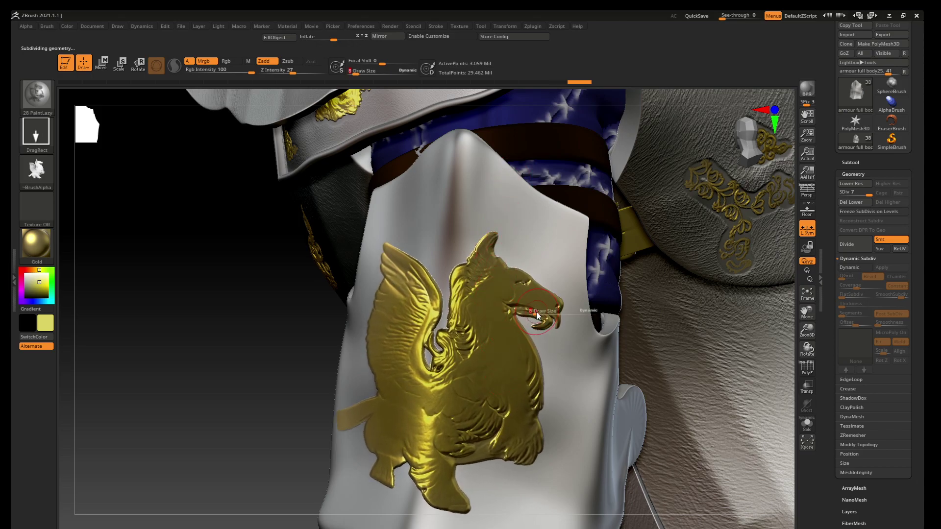
key(ctrl)
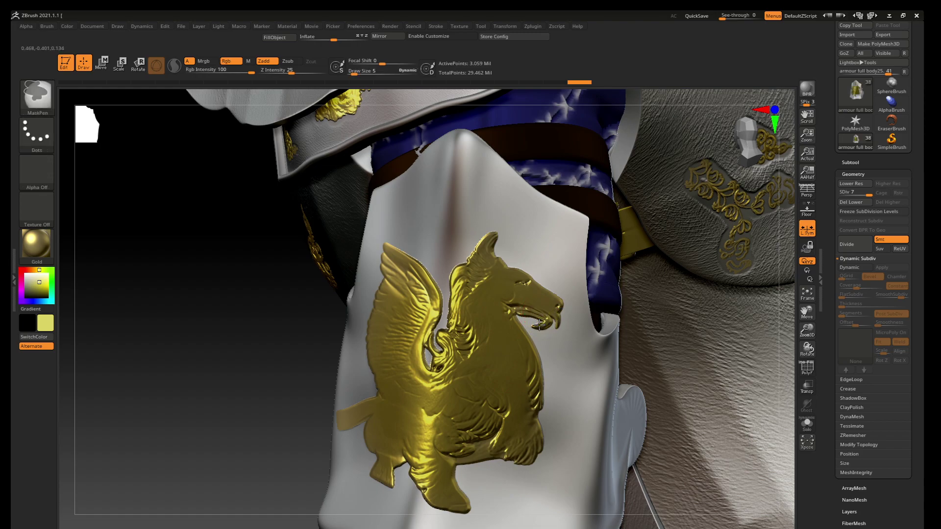
Mask the pegasus head, neck and chest on the arm plate with MaskPen.
ctrl+drag(554, 304, 488, 264)
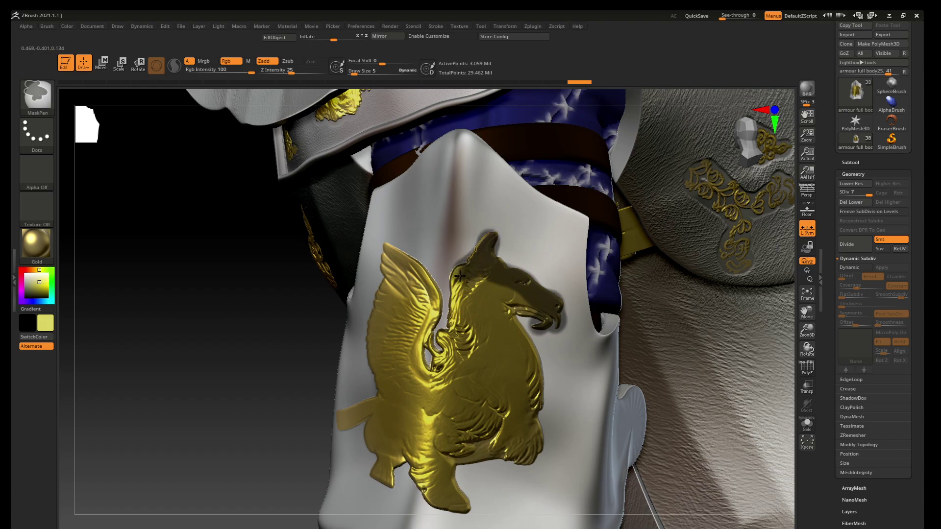
mouse_move(460, 277)
ctrl+mouse_down()
mouse_move(460, 313)
mouse_move(482, 284)
mouse_move(515, 303)
mouse_move(536, 401)
mouse_move(533, 436)
mouse_move(514, 436)
mouse_move(518, 399)
mouse_move(483, 294)
ctrl+mouse_up()
mouse_move(523, 397)
ctrl+mouse_down()
mouse_move(473, 309)
mouse_move(445, 357)
mouse_move(479, 324)
mouse_move(502, 443)
mouse_move(452, 464)
mouse_move(458, 497)
mouse_move(420, 487)
mouse_move(424, 468)
mouse_move(483, 421)
mouse_move(487, 355)
mouse_move(466, 388)
mouse_move(477, 393)
ctrl+mouse_up()
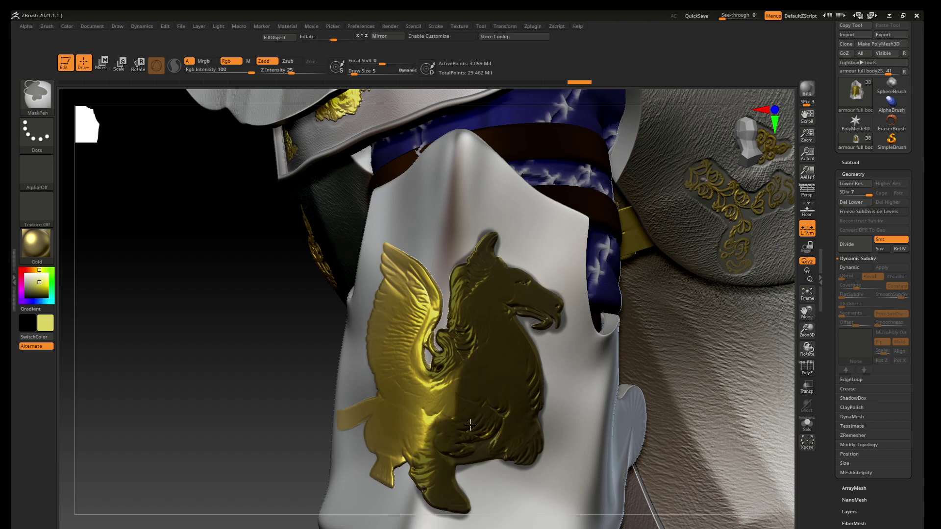
mouse_move(470, 425)
ctrl+mouse_down()
mouse_move(459, 372)
mouse_move(426, 441)
mouse_move(421, 274)
mouse_move(385, 251)
mouse_move(414, 304)
mouse_move(405, 373)
mouse_move(418, 321)
ctrl+mouse_up()
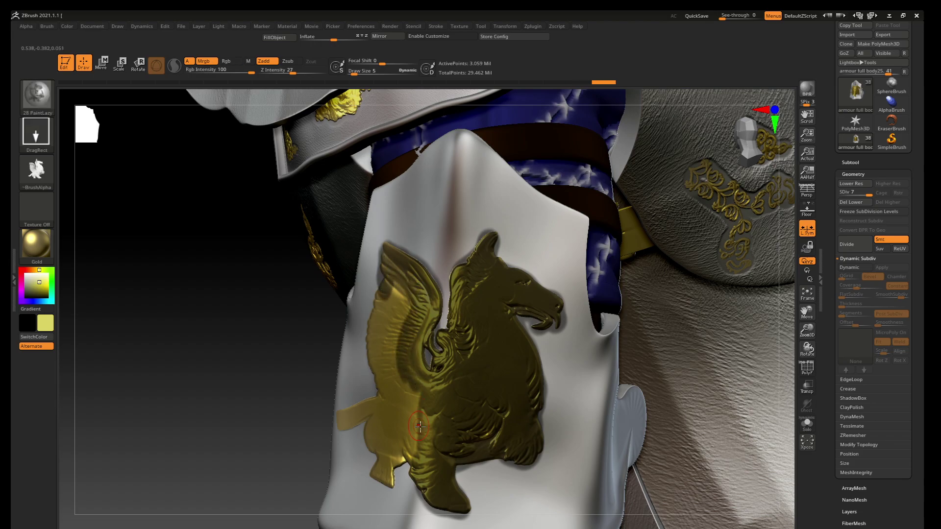
Mask the inner wing edge, then orbit out to the arm and shoulder and bring up the brush library.
right_drag(414, 373, 580, 371)
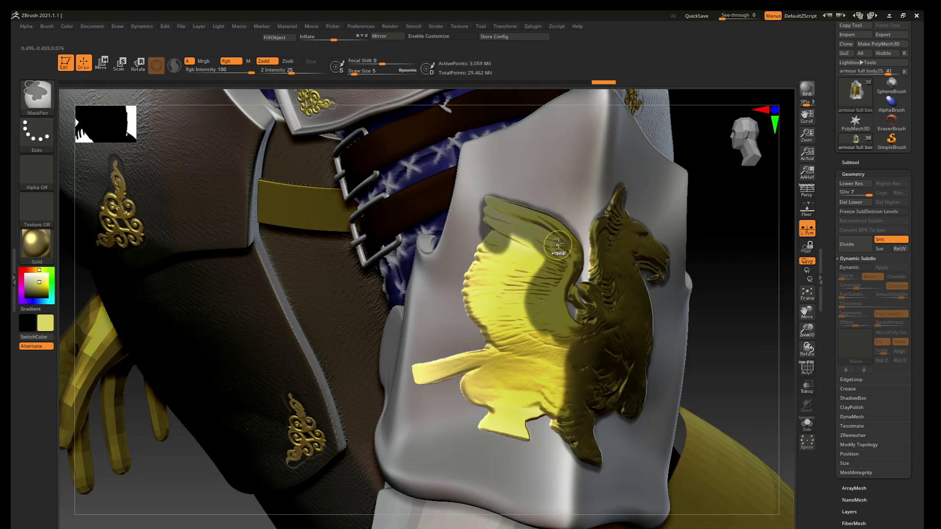
mouse_move(564, 231)
ctrl+mouse_down()
mouse_move(537, 270)
mouse_move(526, 243)
mouse_move(517, 316)
mouse_move(514, 245)
mouse_move(484, 256)
mouse_move(473, 290)
mouse_move(505, 348)
mouse_move(487, 274)
mouse_move(521, 340)
mouse_move(553, 349)
mouse_move(556, 410)
mouse_move(527, 416)
mouse_move(527, 436)
mouse_move(480, 422)
mouse_move(527, 394)
mouse_move(542, 348)
mouse_move(521, 399)
mouse_move(466, 389)
mouse_move(478, 360)
mouse_move(485, 389)
mouse_move(509, 372)
mouse_move(510, 347)
mouse_move(421, 373)
ctrl+mouse_up()
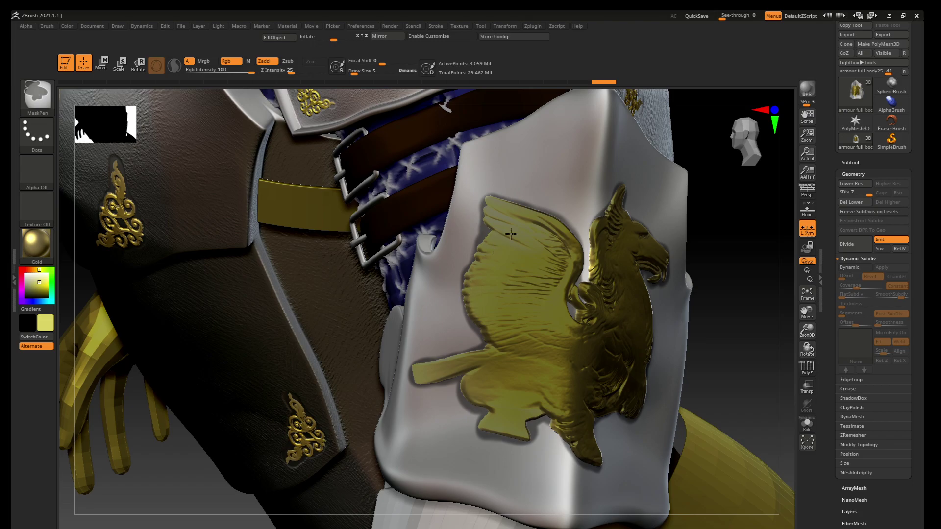
key(ctrl)
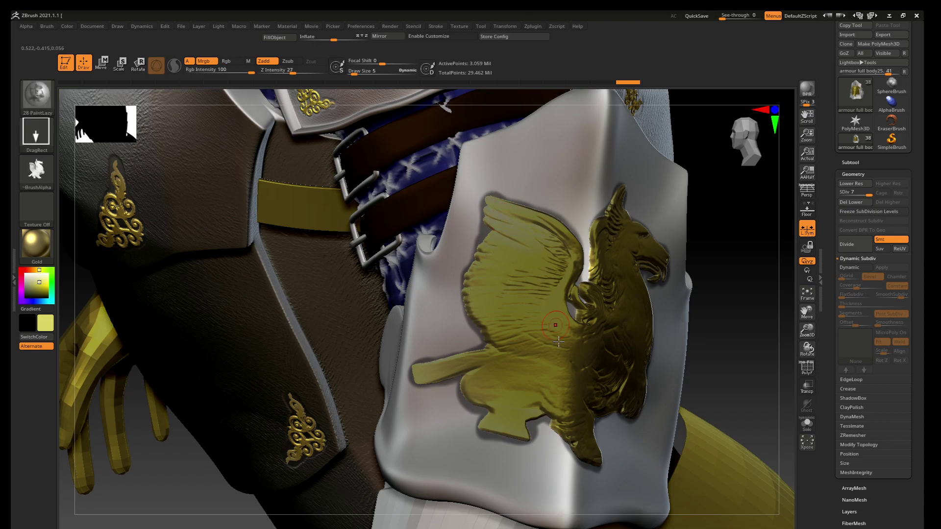
right_drag(564, 378, 500, 353)
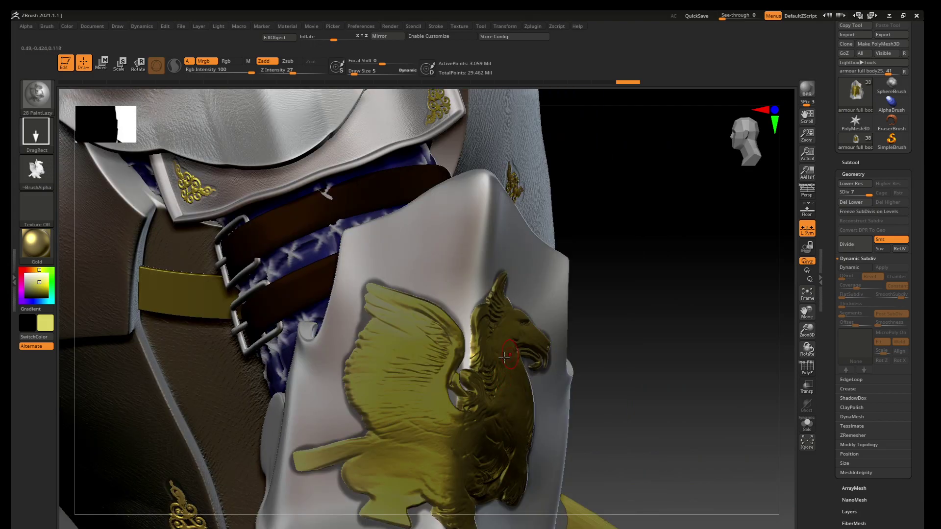
key(ctrl)
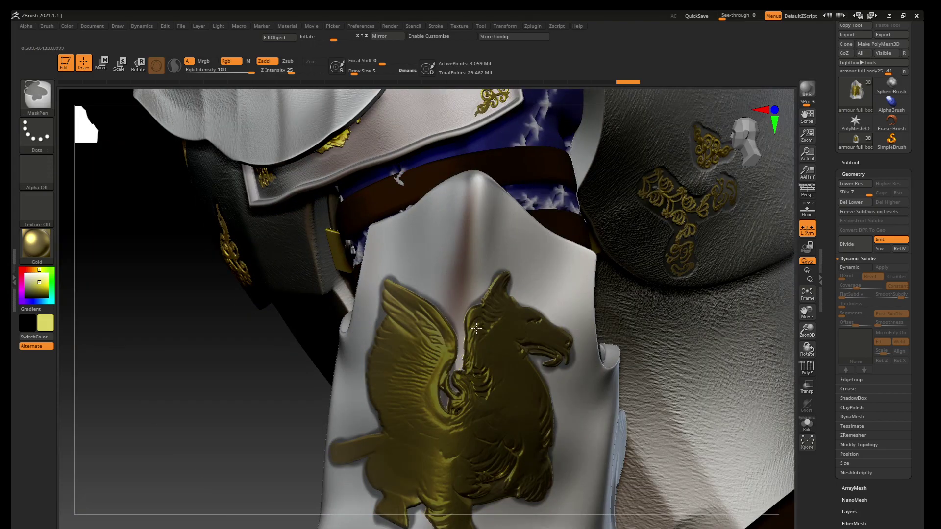
right_drag(505, 408, 450, 364)
key(ctrl)
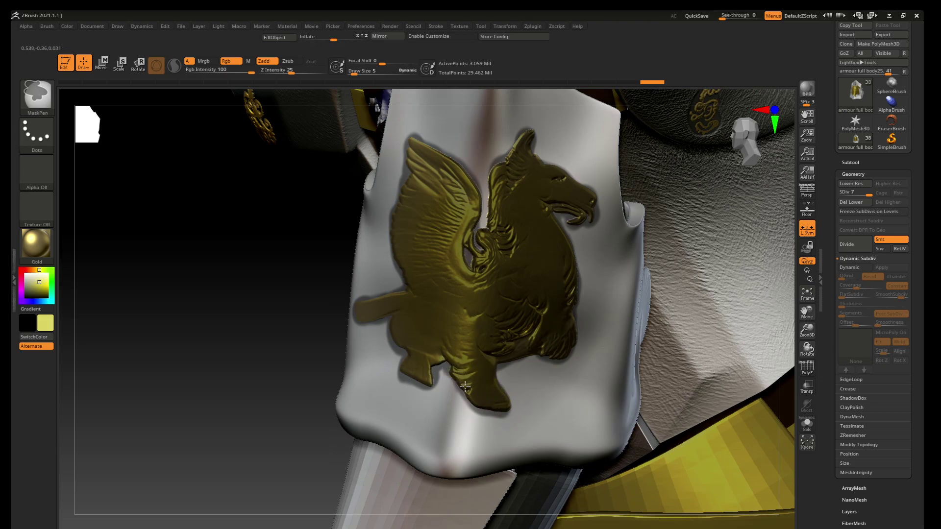
mouse_move(503, 404)
right_down()
mouse_move(489, 354)
mouse_move(471, 339)
right_up()
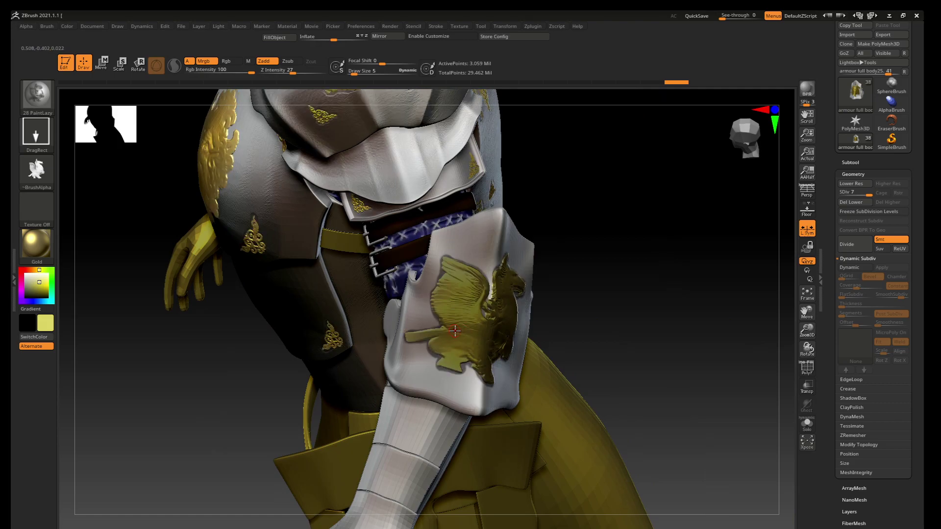
key(b)
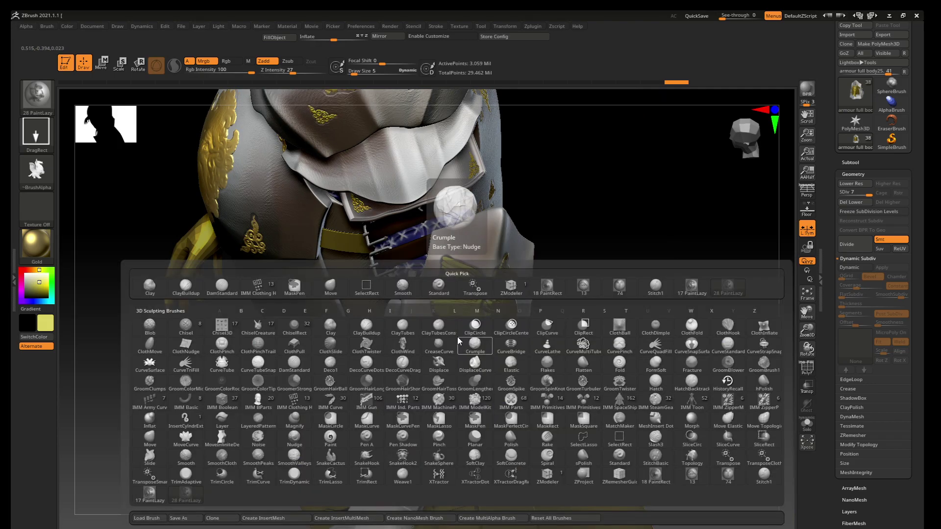
Select the Standard sculpting brush, after briefly trying and dropping the 28 PaintLazy brush.
click(435, 288)
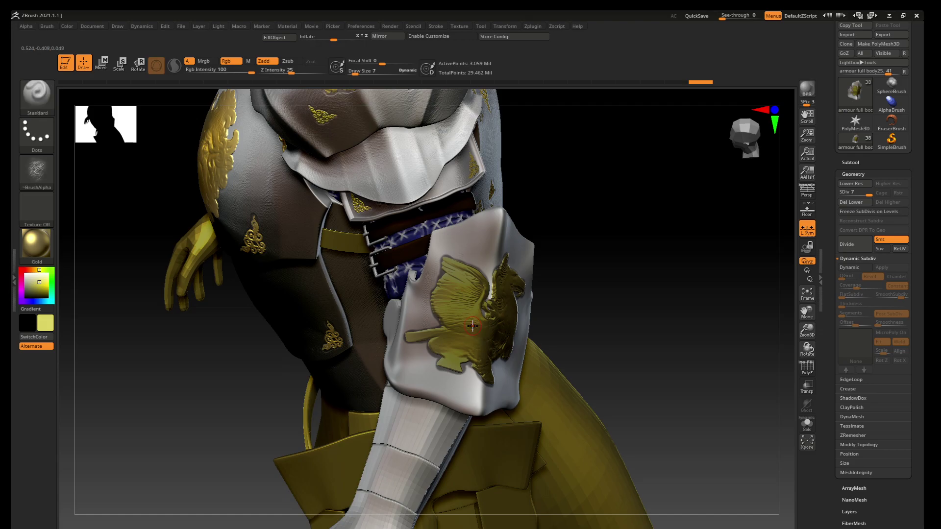
key(ctrl+z)
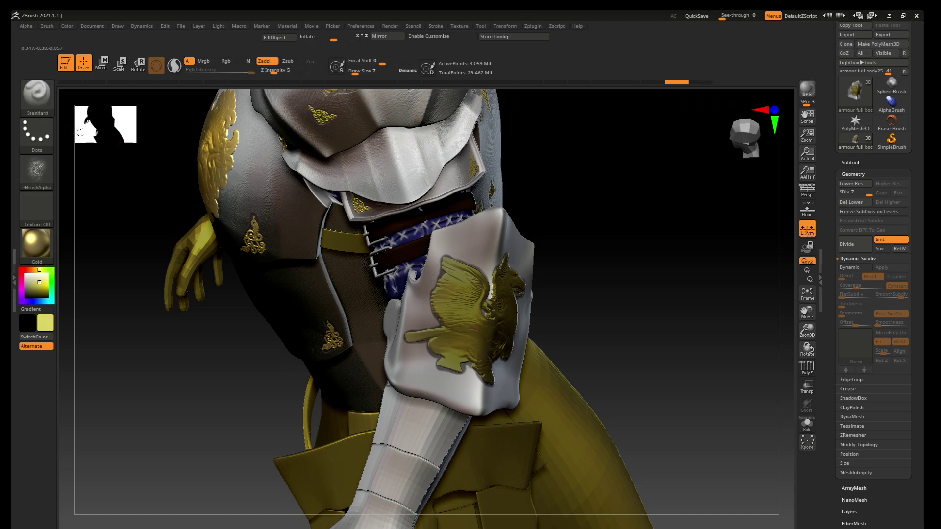
click(39, 100)
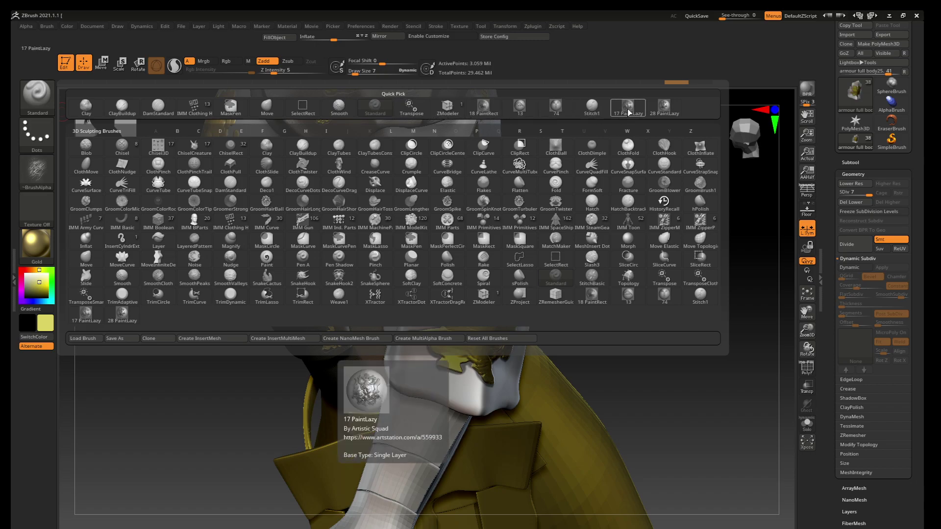
click(664, 112)
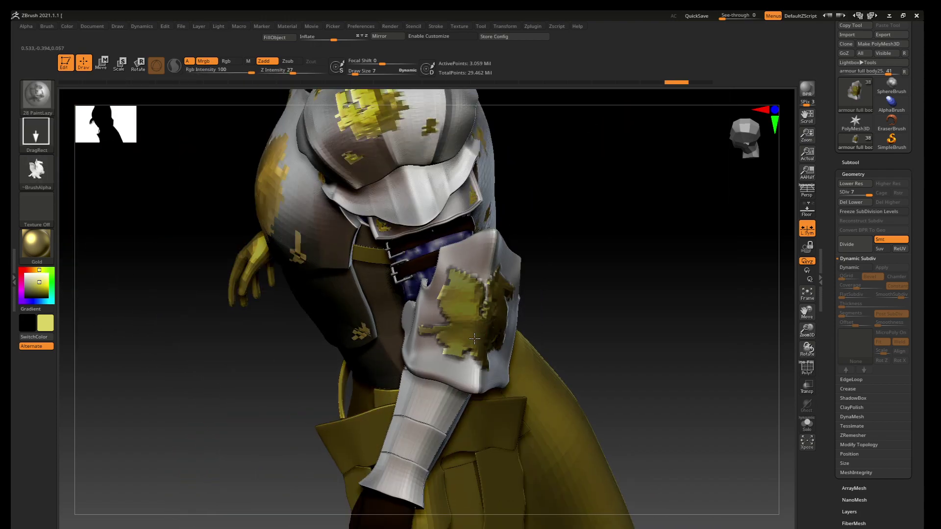
drag(470, 338, 112, 178)
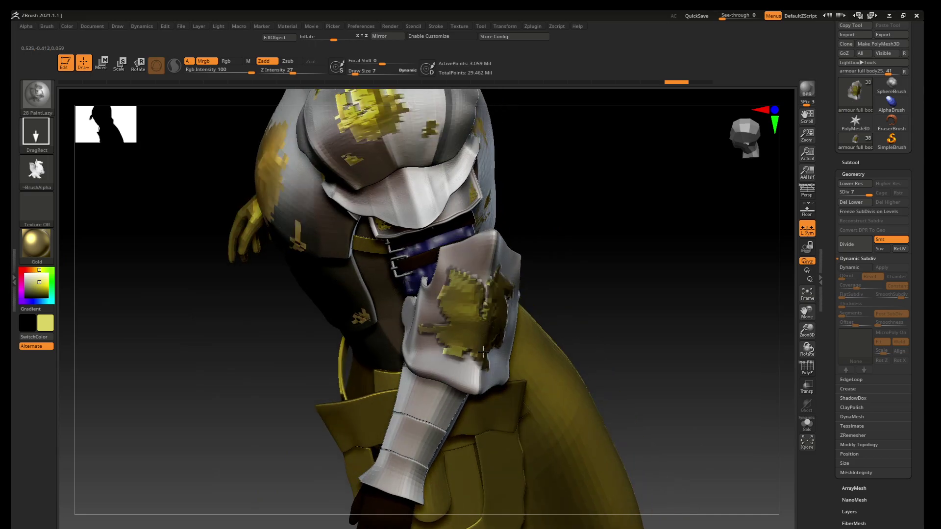
key(b)
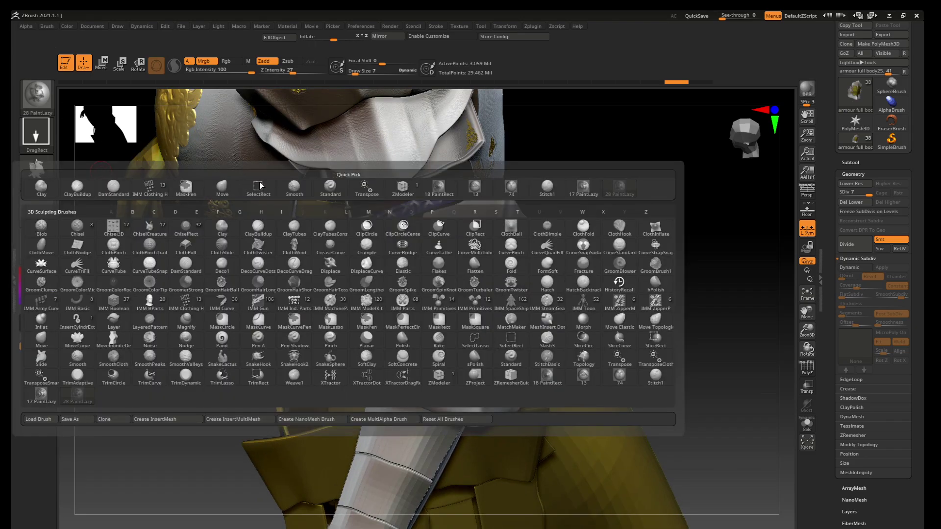
click(328, 191)
Set the brush draw size to 12 and orbit the arm plate to inspect the emblem.
key(s)
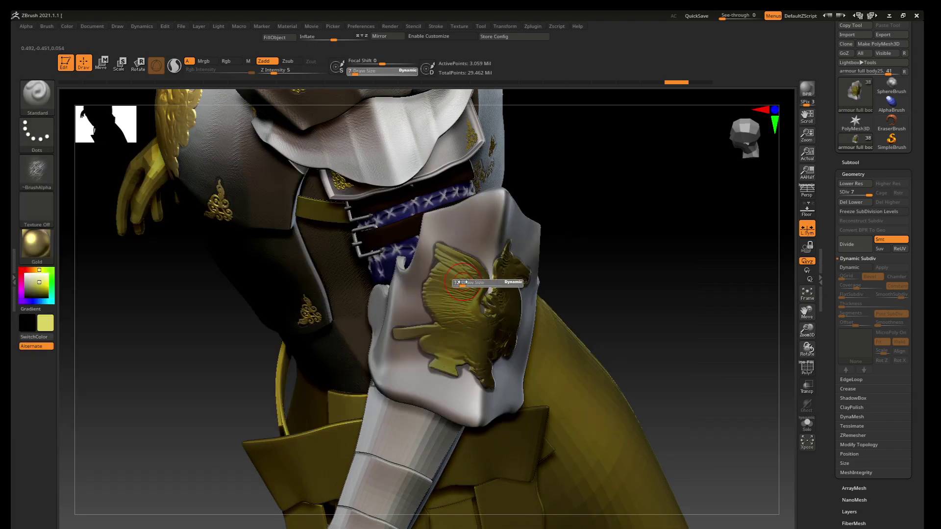
drag(459, 286, 467, 285)
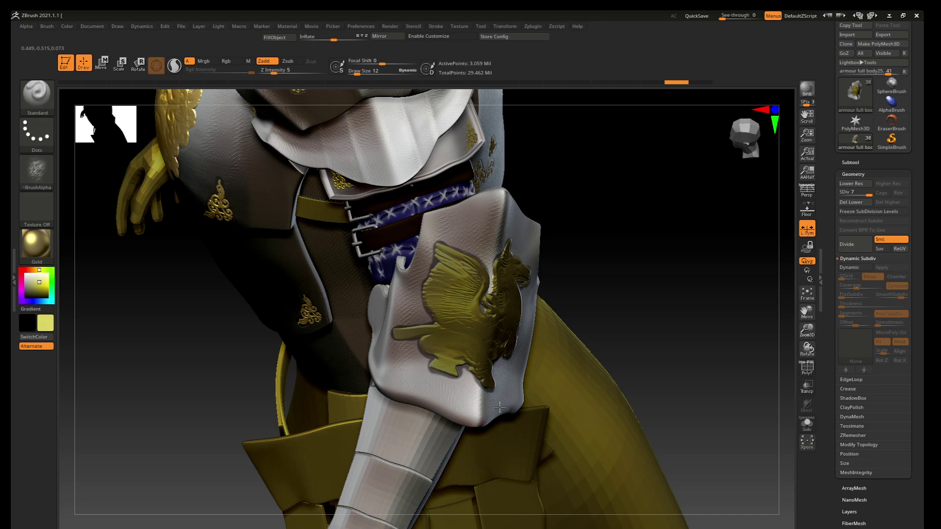
right_drag(503, 401, 537, 378)
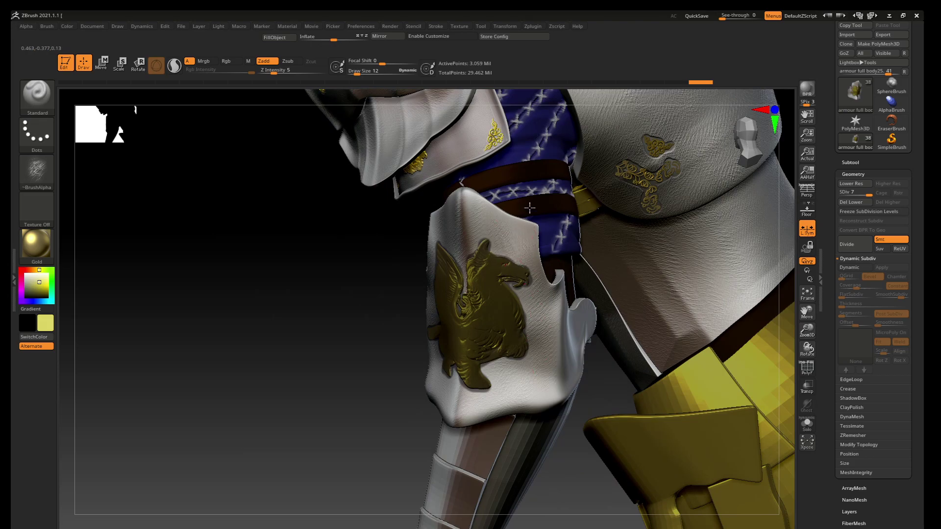
right_drag(536, 280, 579, 363)
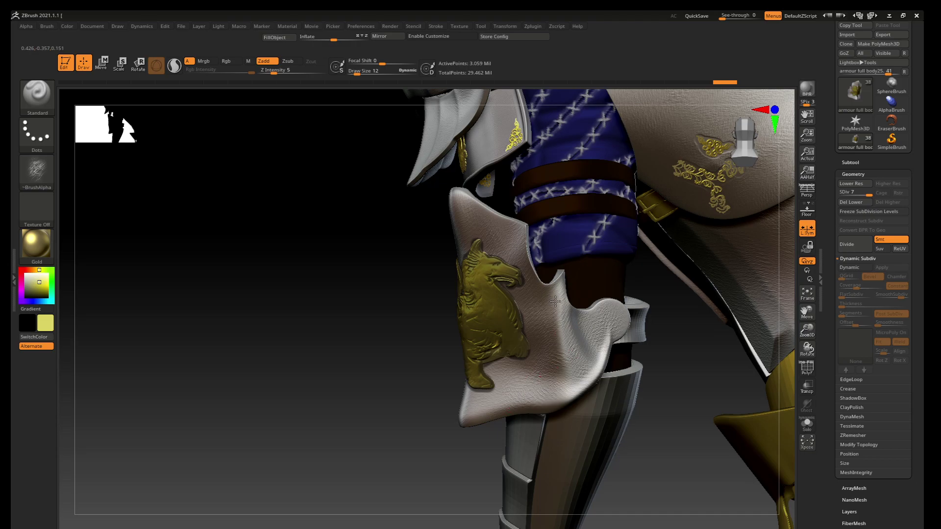
right_drag(555, 301, 479, 384)
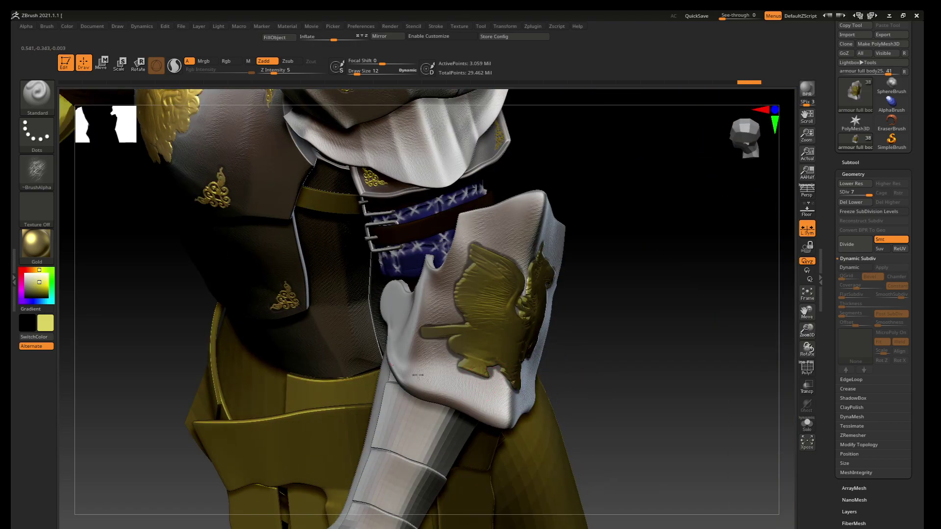
Turn the emblem plate to face the camera, then frame the whole knight.
right_drag(413, 363, 420, 303)
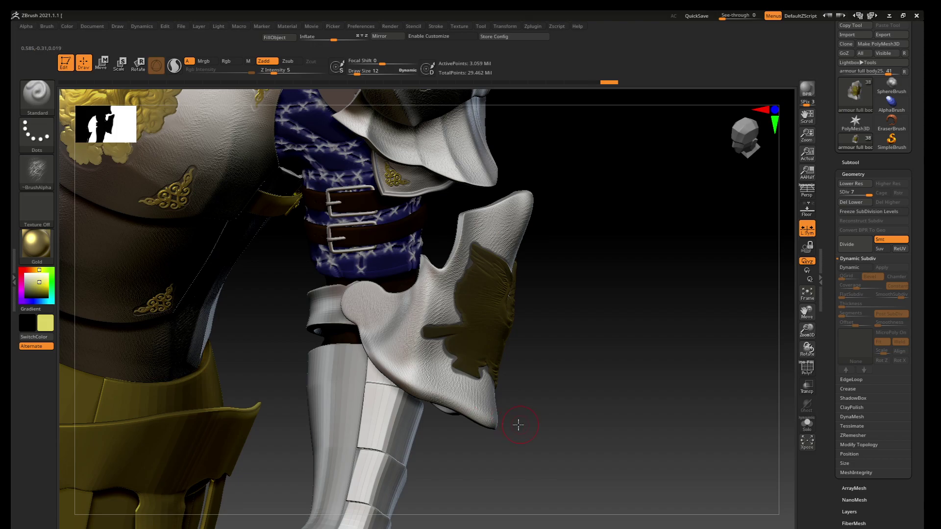
right_drag(485, 415, 499, 413)
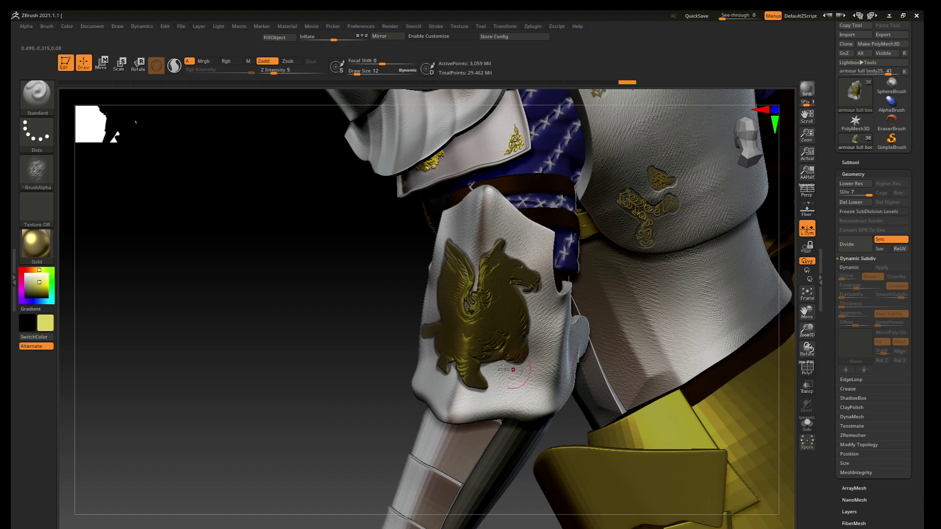
right_drag(569, 293, 490, 350)
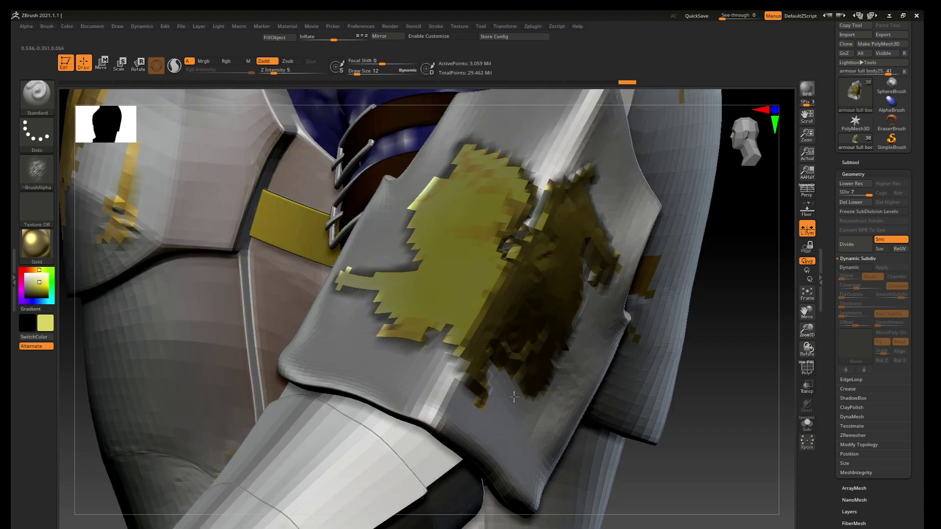
key(f)
mouse_move(390, 334)
right_down()
mouse_move(450, 391)
mouse_move(531, 403)
mouse_move(485, 469)
mouse_move(469, 453)
right_up()
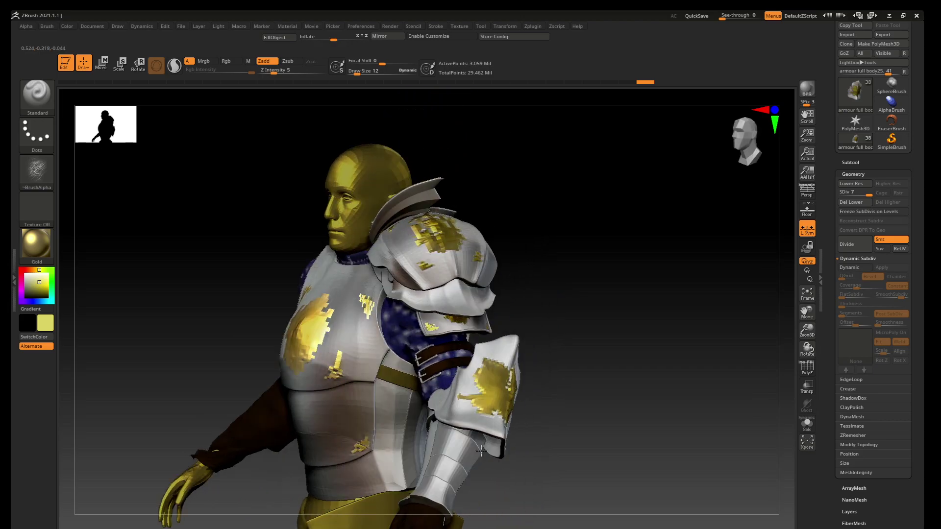
Apply the SkinShade4 material with white colour and turn the knight to a frontal view.
click(36, 244)
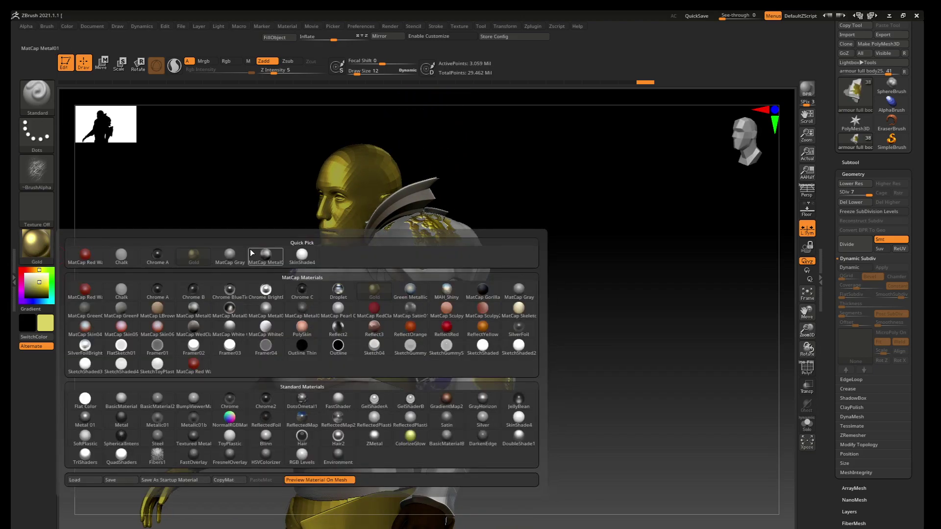
click(298, 257)
ctrl+right_drag(415, 404, 449, 451)
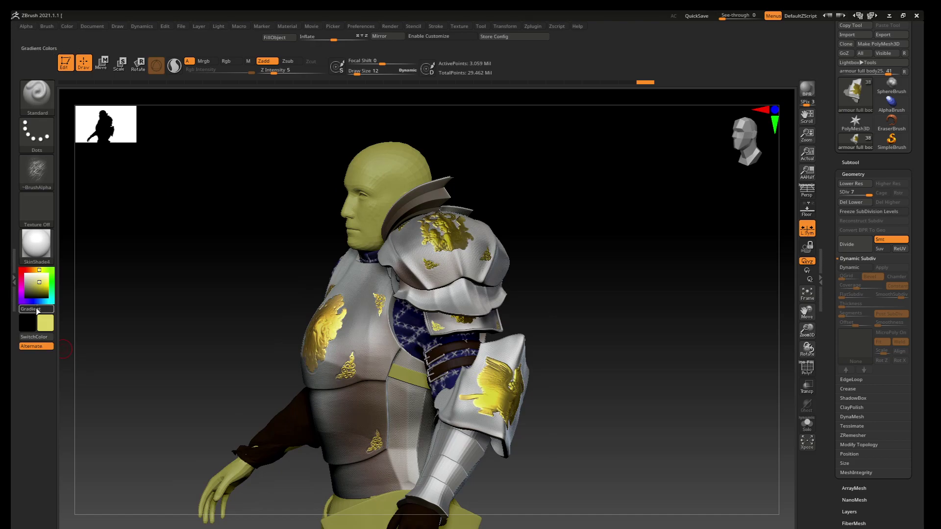
click(25, 273)
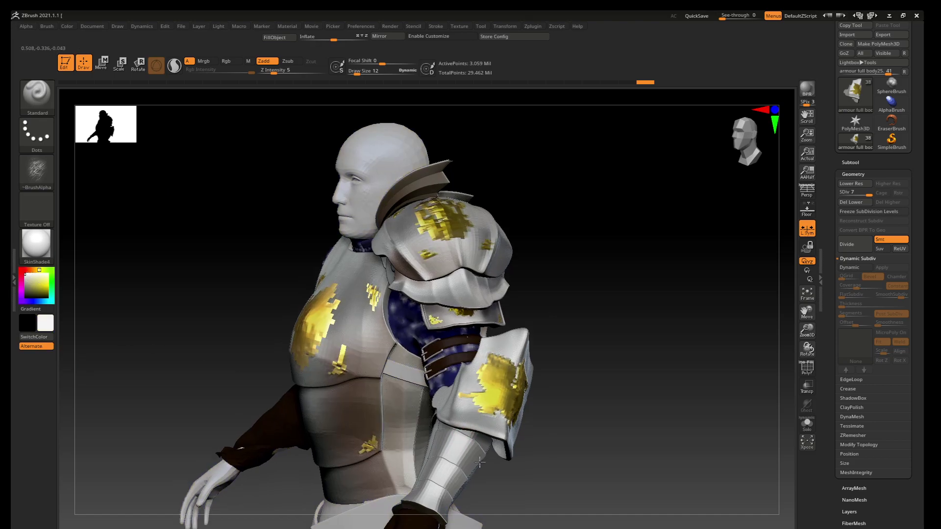
mouse_move(472, 440)
ctrl+right_down()
mouse_move(467, 471)
mouse_move(523, 467)
mouse_move(516, 508)
mouse_move(568, 463)
ctrl+right_up()
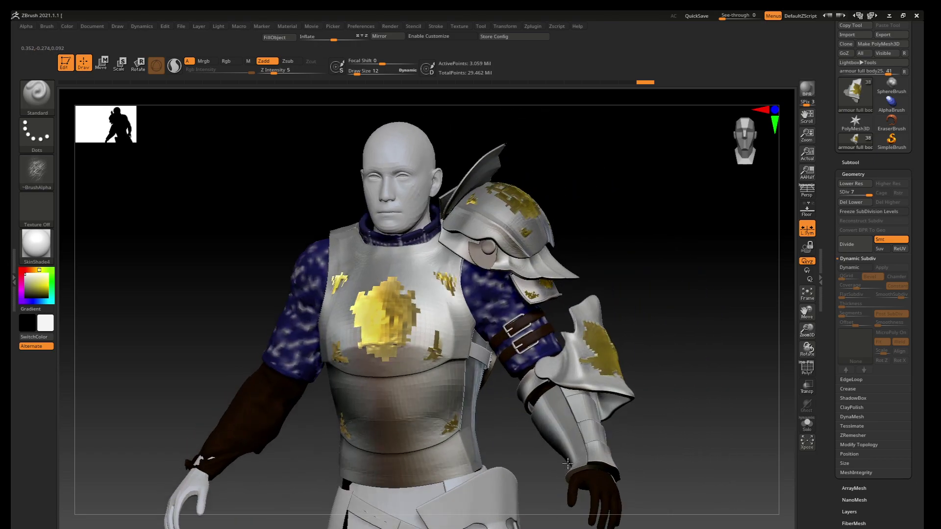
right_drag(561, 457, 557, 450)
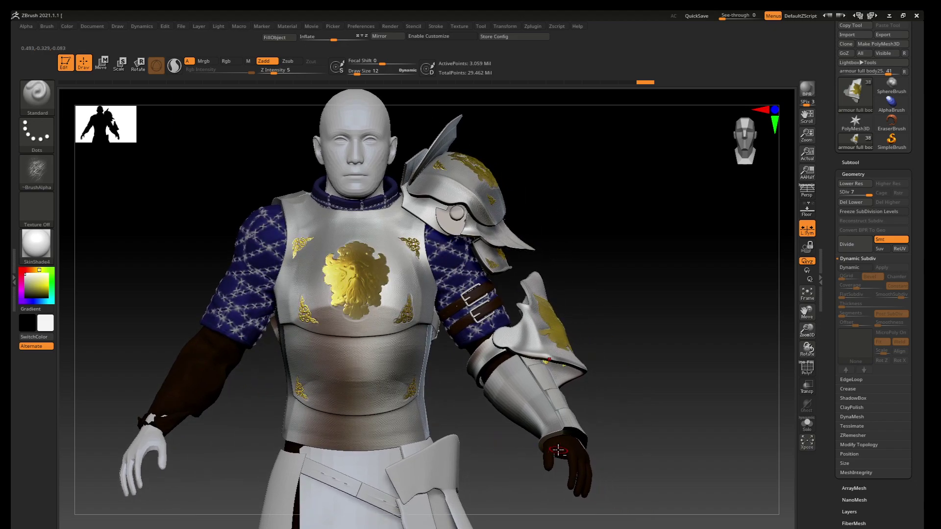
Apply MatCap Gray to the knight's body subtool with Mrgb enabled.
alt+click(218, 352)
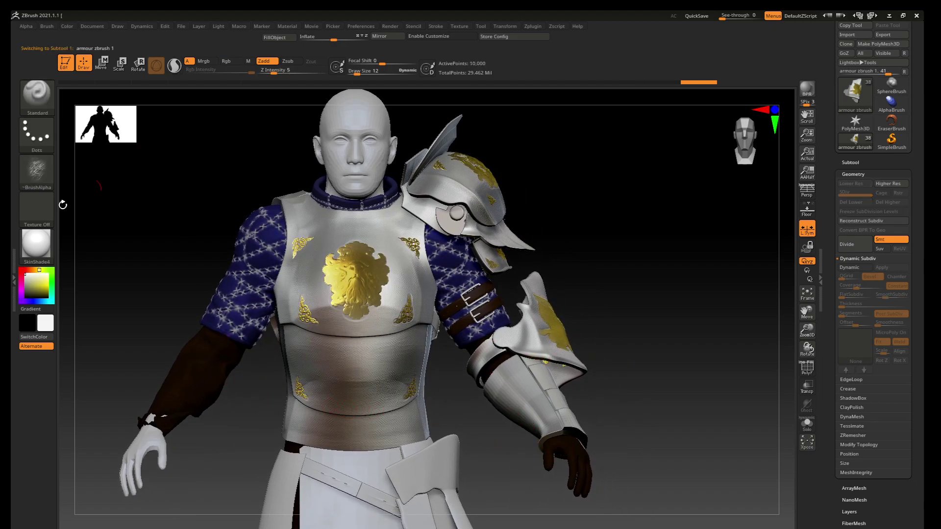
click(32, 294)
click(26, 294)
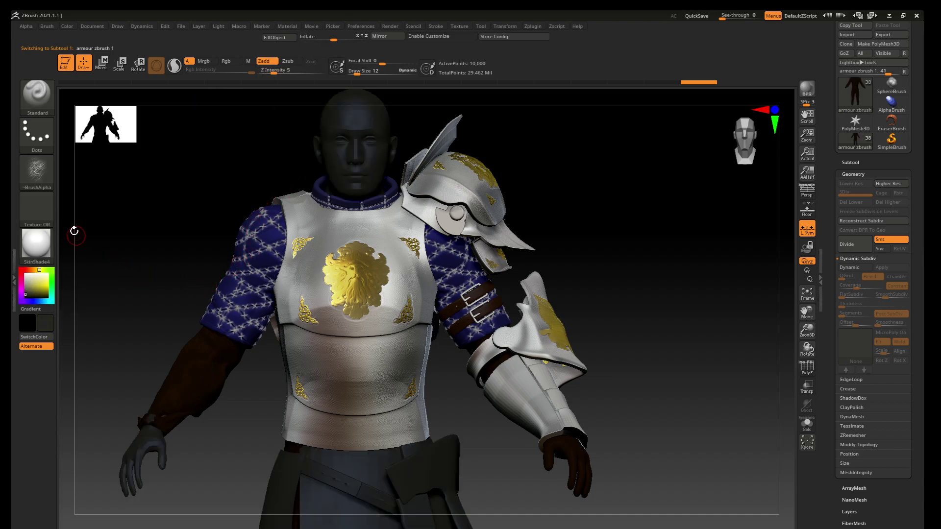
click(204, 61)
click(36, 245)
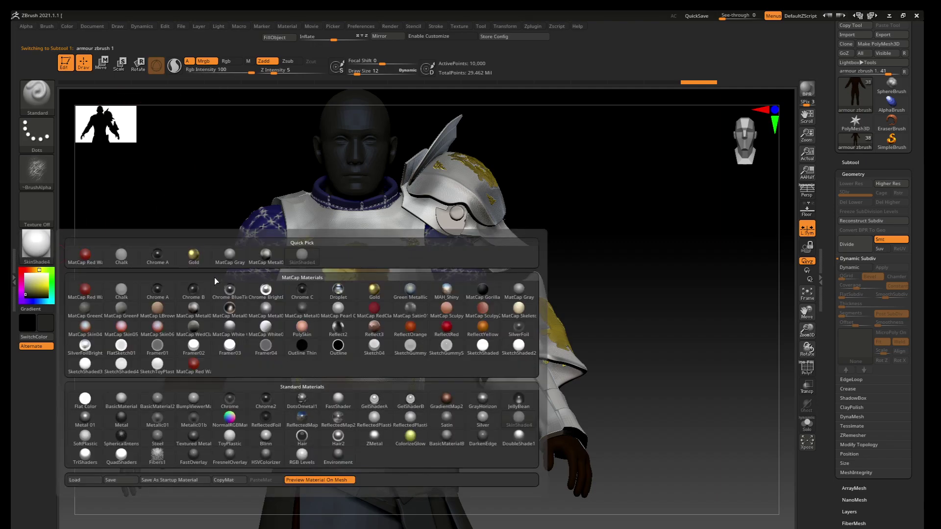
click(230, 254)
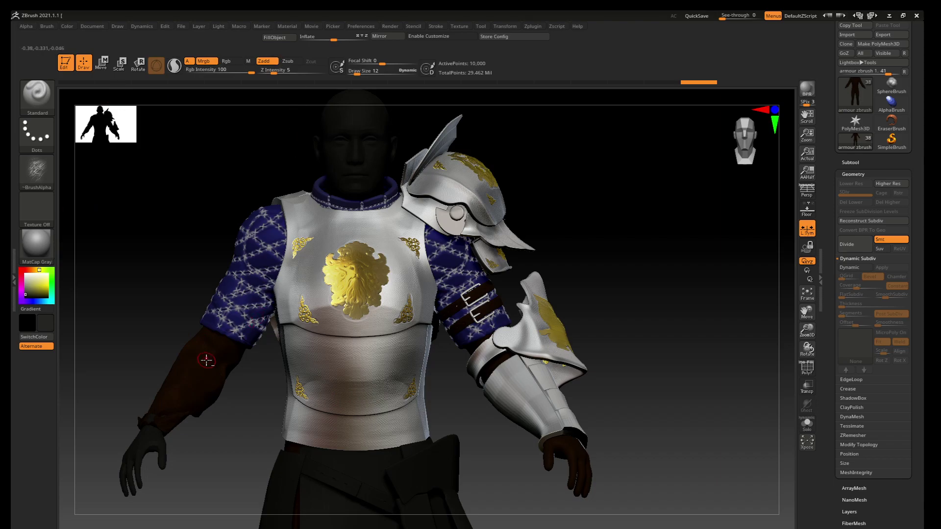
Toggle Solo to check the body alone, then set the colour to white.
drag(213, 363, 646, 441)
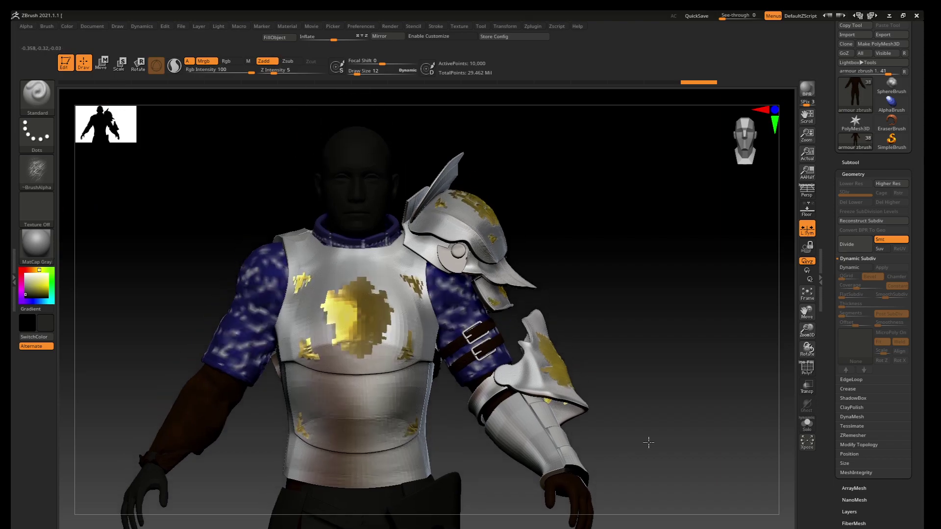
click(803, 426)
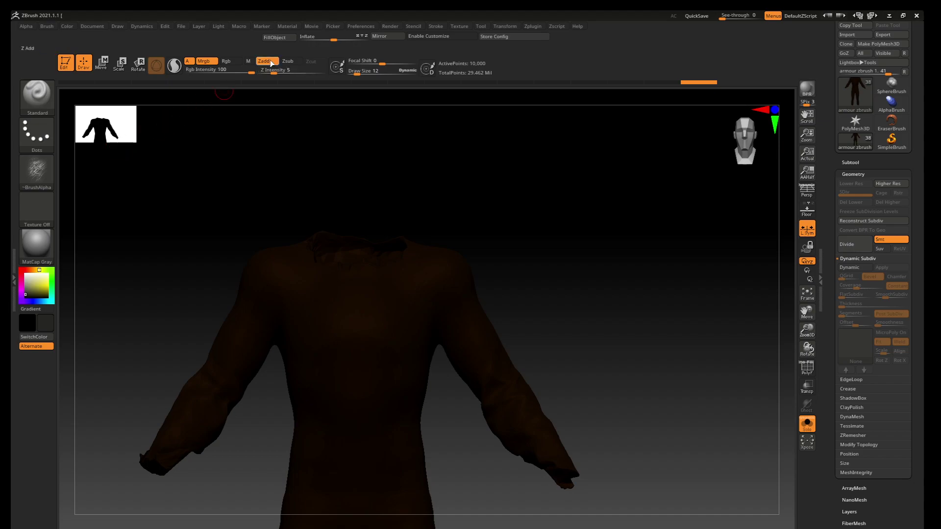
click(807, 425)
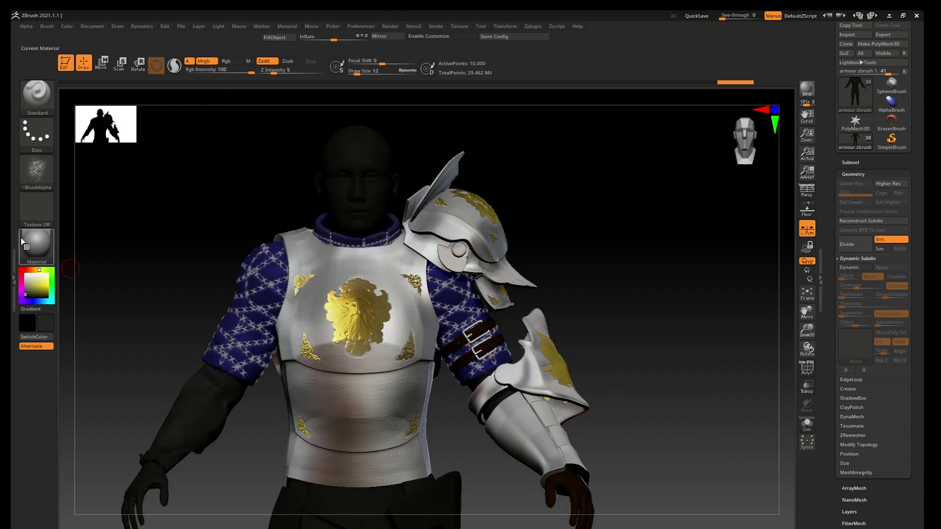
click(25, 272)
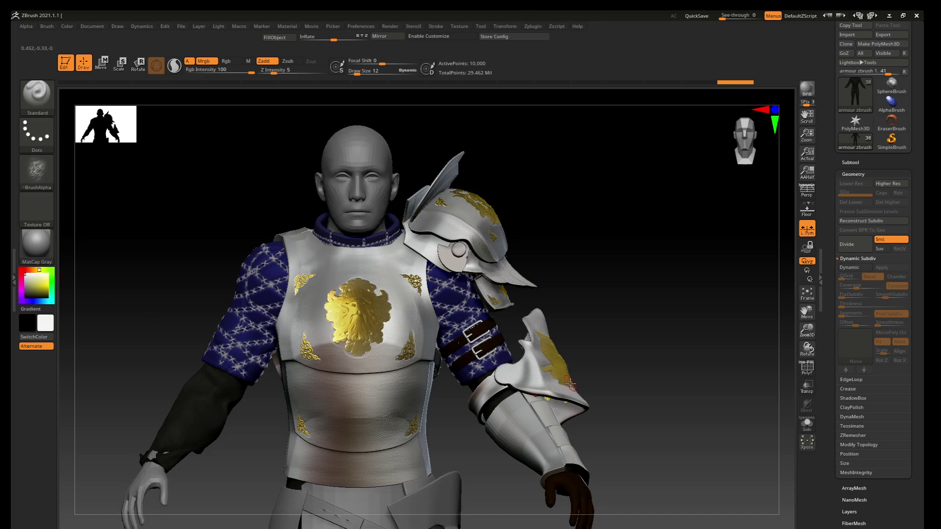
mouse_move(569, 383)
ctrl+right_down()
mouse_move(467, 445)
mouse_move(471, 459)
mouse_move(499, 434)
mouse_move(504, 453)
mouse_move(462, 399)
ctrl+right_up()
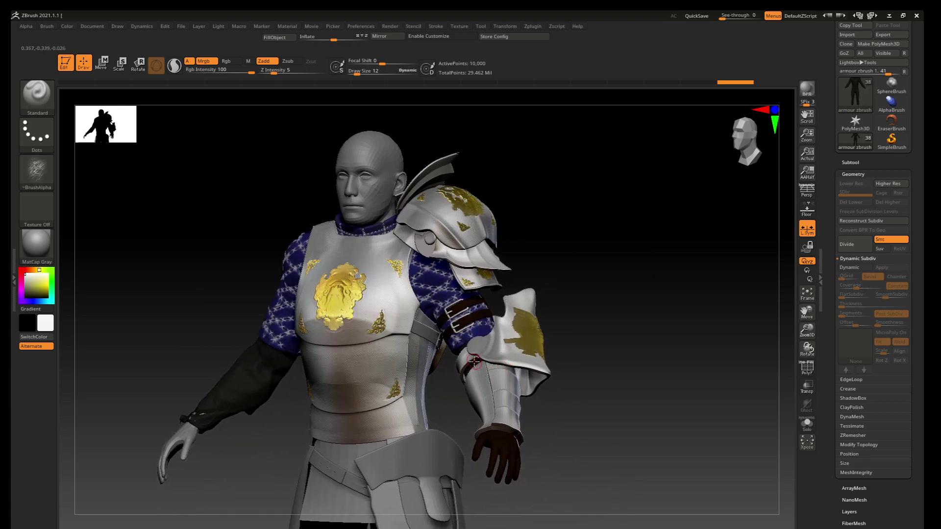
mouse_move(406, 340)
right_down()
mouse_move(438, 373)
mouse_move(370, 455)
mouse_move(433, 435)
mouse_move(405, 447)
mouse_move(414, 446)
right_up()
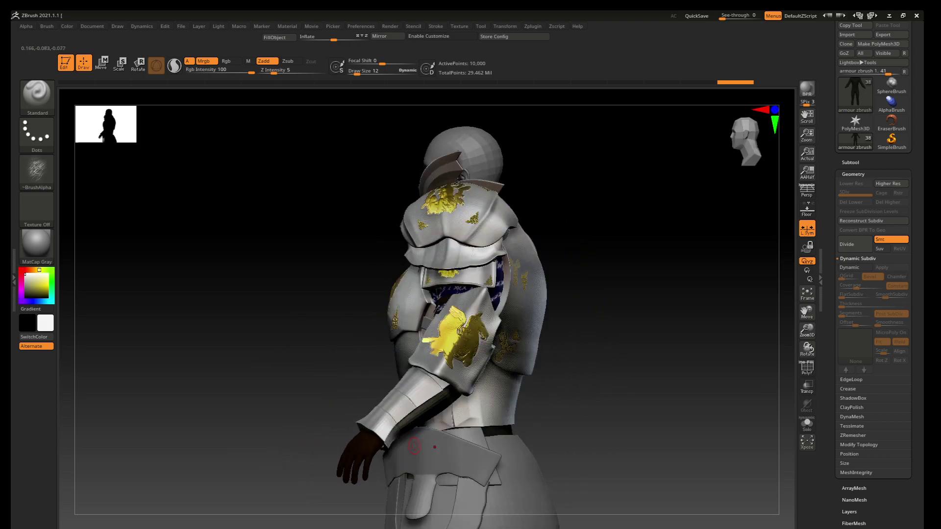